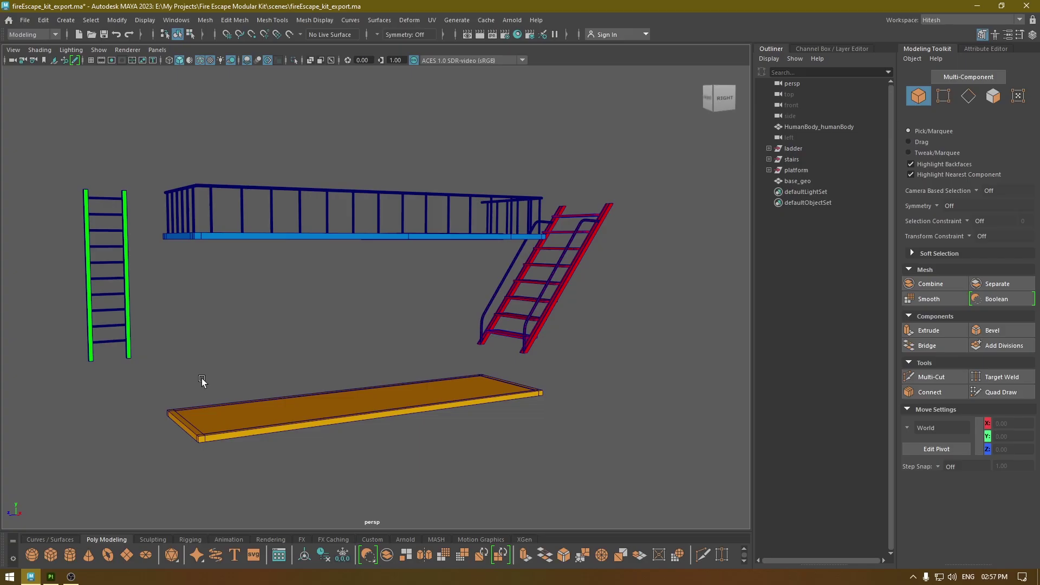
- Examine the fire escape kit by highlighting the ladder, stairs, platform and base_geo objects one after another
alt+drag(202, 379, 346, 322)
alt+drag(677, 281, 485, 284)
alt+drag(282, 324, 836, 196)
click(789, 148)
alt+drag(303, 276, 465, 247)
click(792, 159)
click(796, 170)
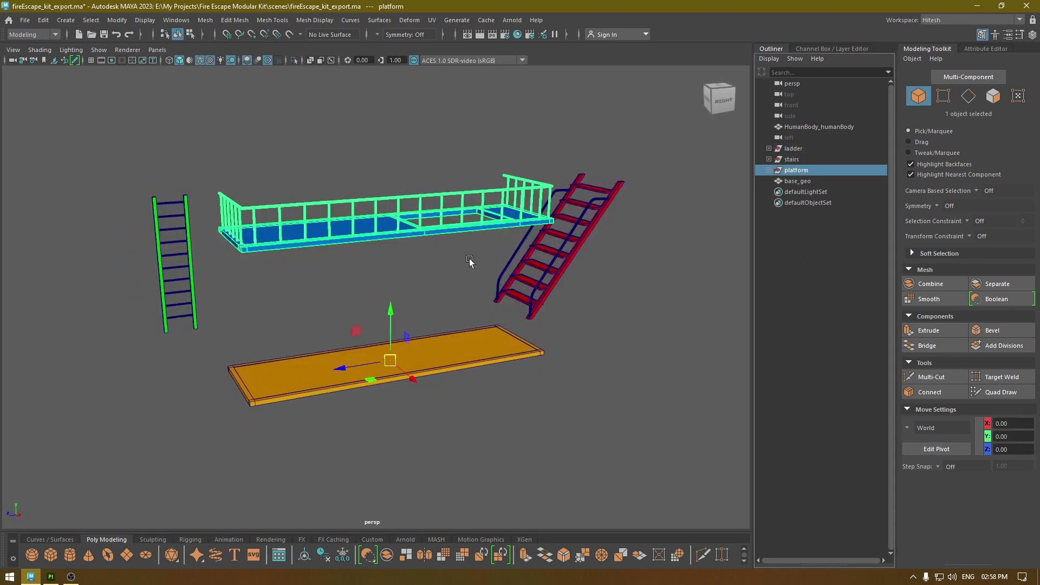
click(800, 182)
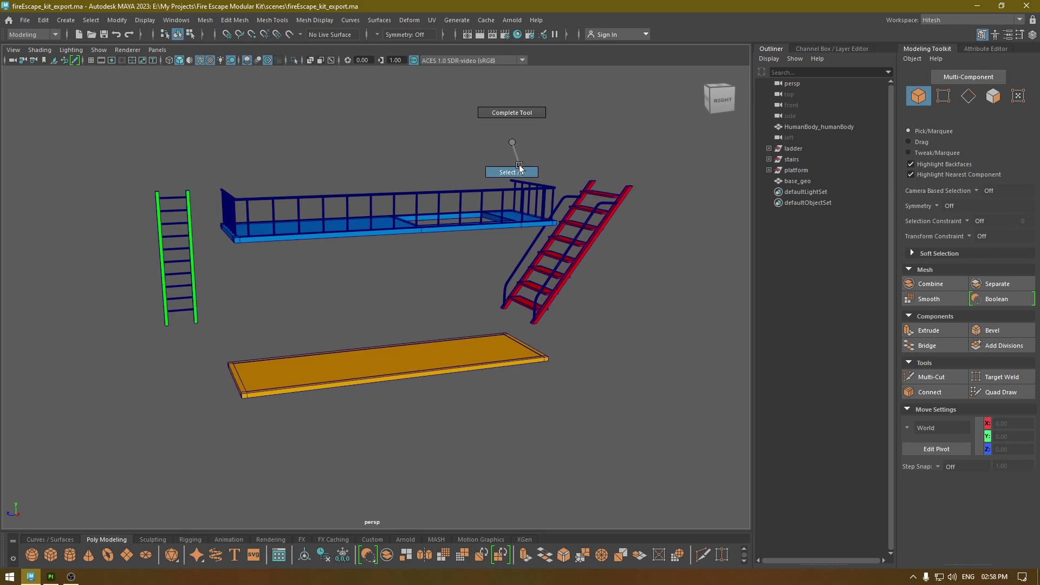
- Select all the fire escape pieces and open the Export Selection dialog
drag(511, 169, 136, 411)
click(25, 20)
click(57, 163)
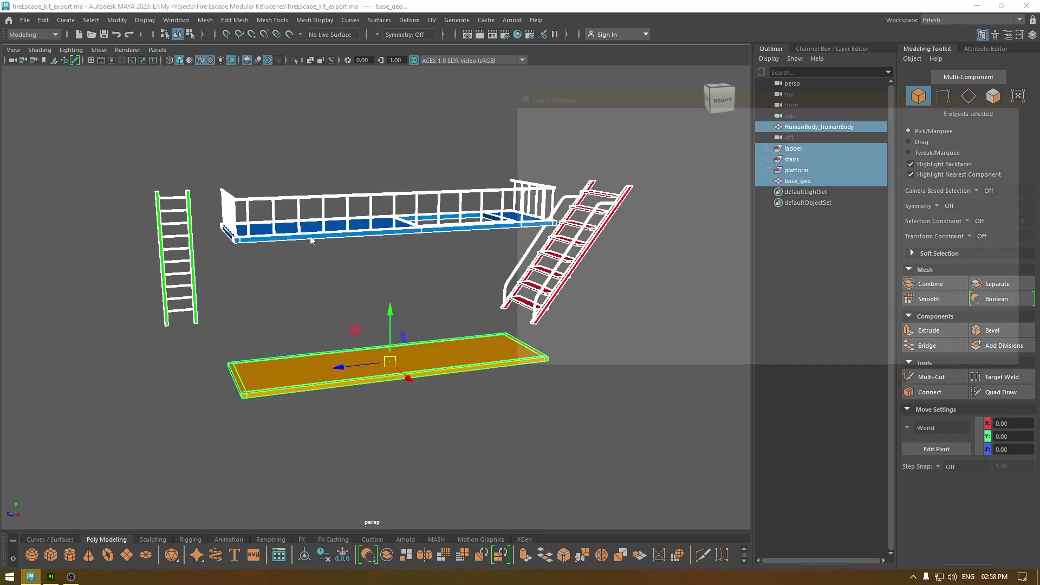
click(999, 359)
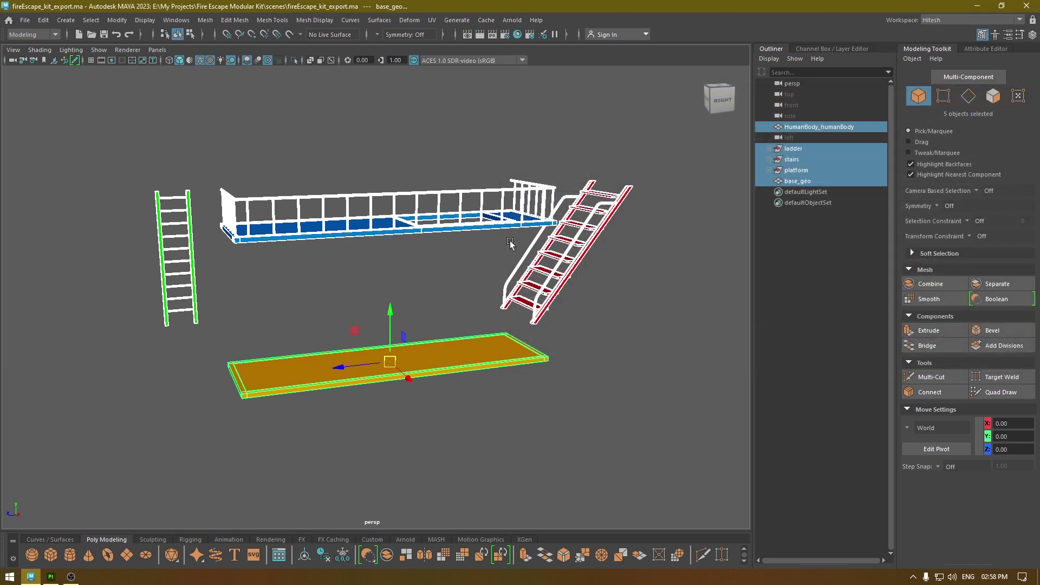
click(470, 283)
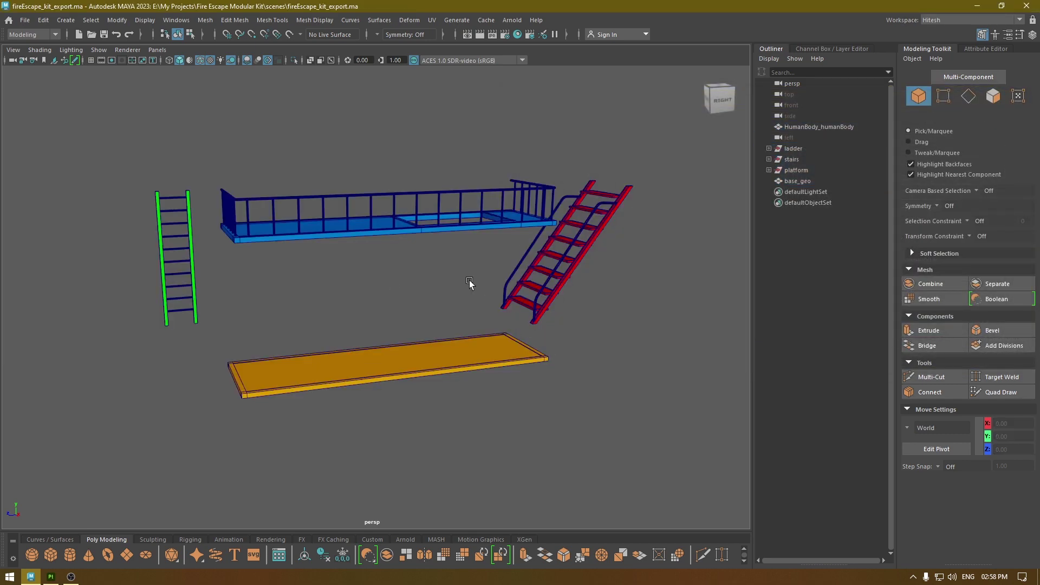
- Switch to Substance 3D Painter and create a new project from the fireEscape_obj mesh at 2048 document resolution
click(51, 576)
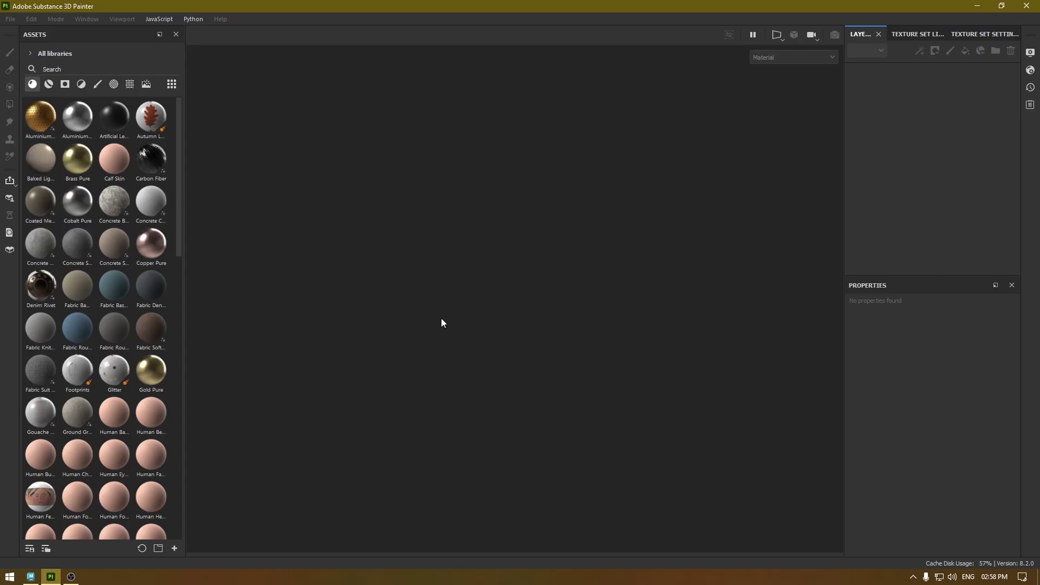
key(ctrl+n)
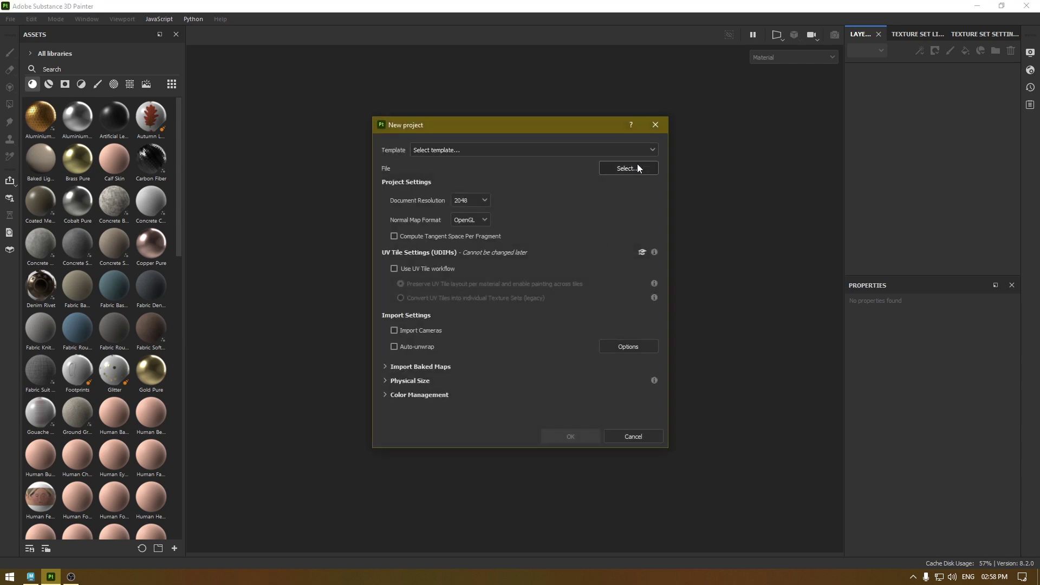
drag(558, 118, 556, 77)
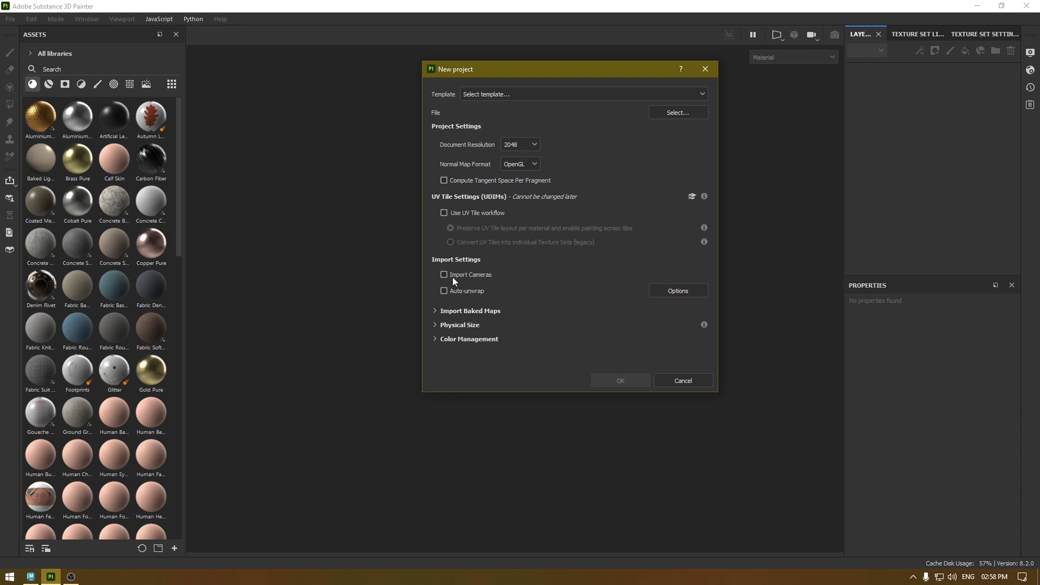
click(666, 112)
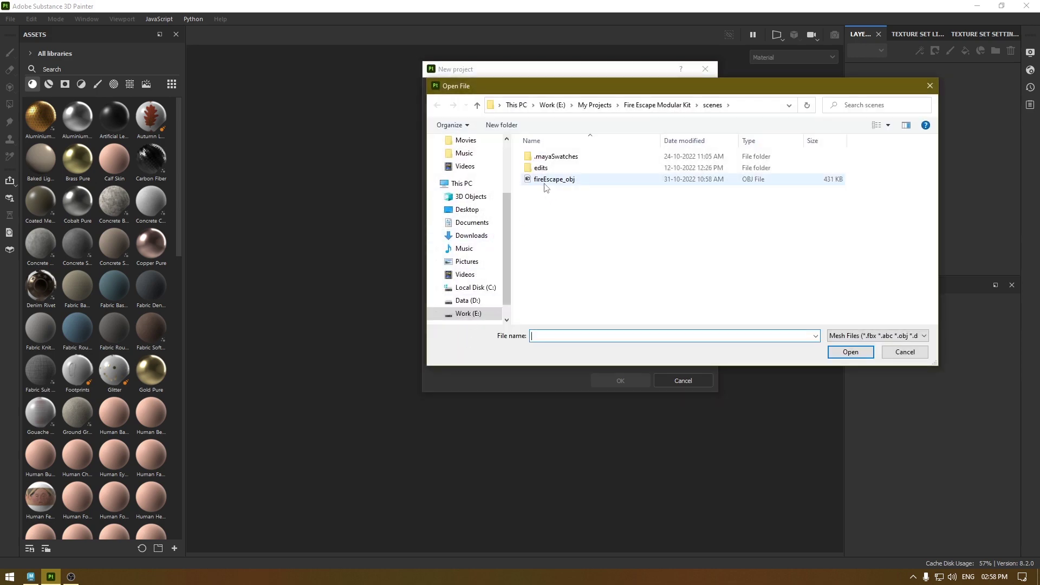
double_click(548, 180)
click(632, 377)
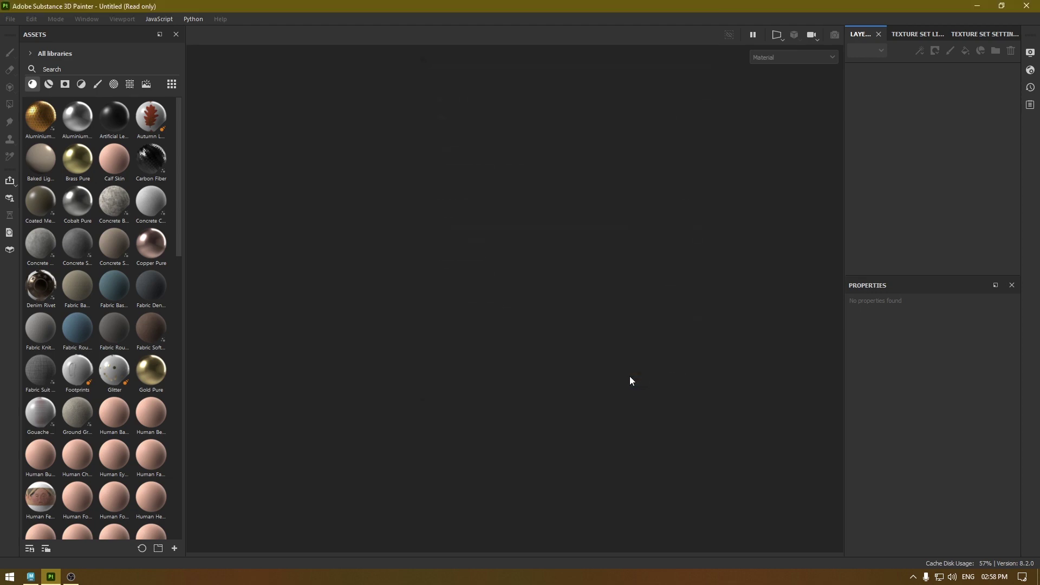
- Start mesh map baking for the project's texture sets and set the bake output size to 2048
mouse_move(601, 332)
alt+mouse_down()
mouse_move(390, 358)
mouse_move(438, 408)
mouse_move(432, 362)
mouse_move(481, 339)
alt+mouse_up()
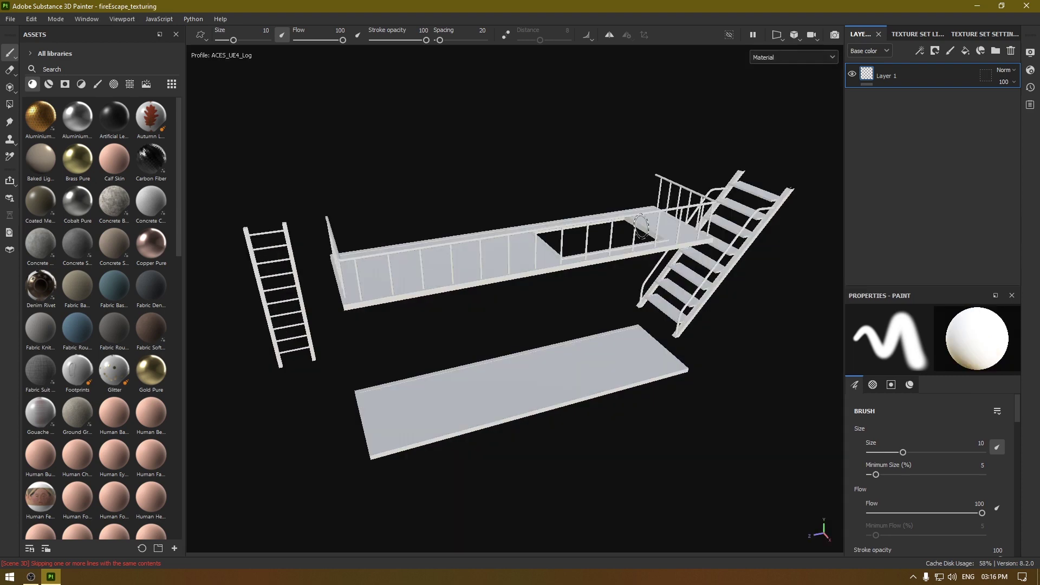
alt+drag(681, 348, 687, 288)
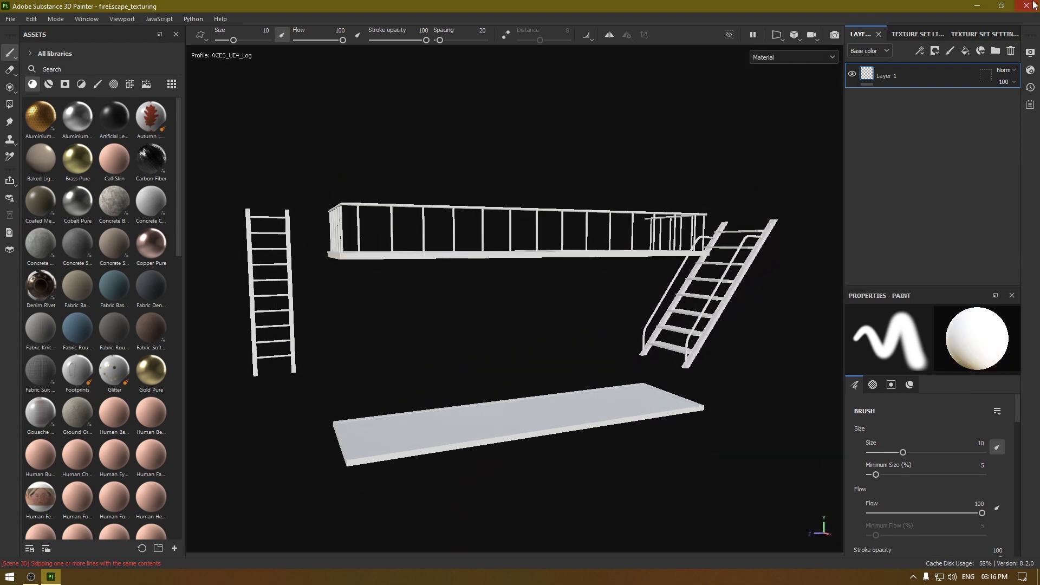
click(903, 34)
alt+drag(660, 160, 600, 188)
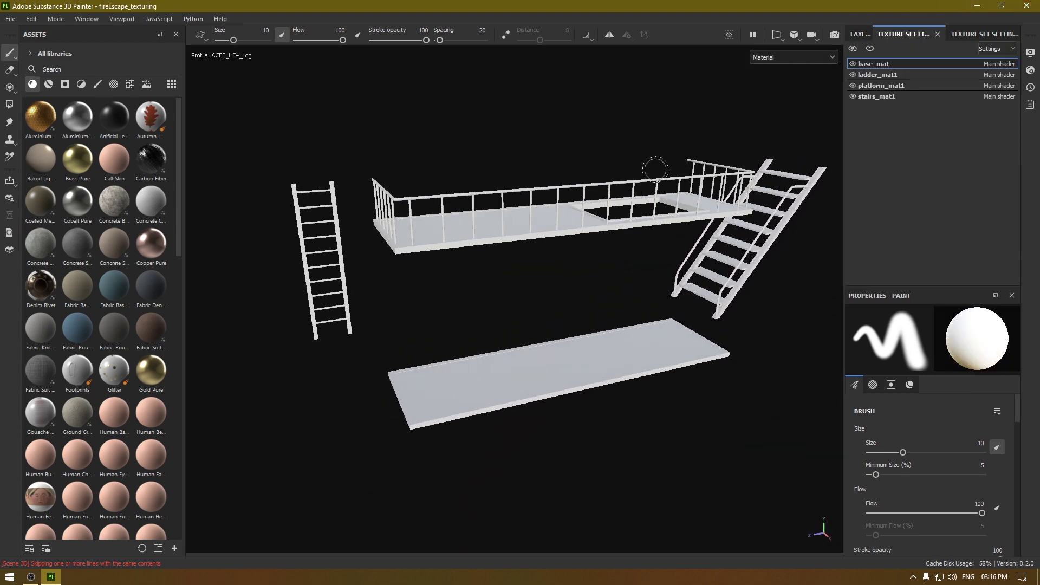
alt+drag(687, 98, 601, 373)
click(969, 34)
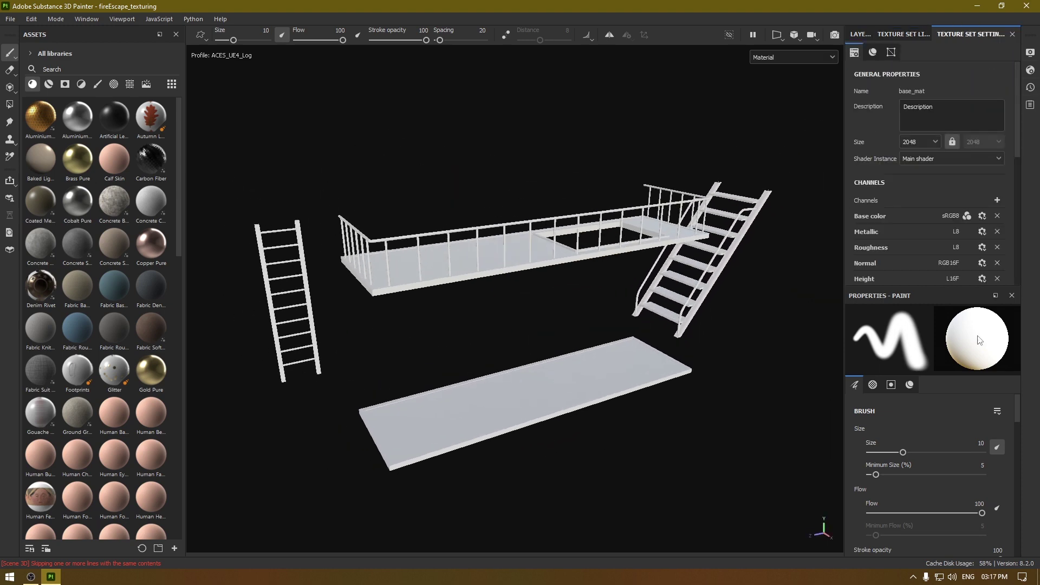
scroll(1003, 167, down, 5)
click(973, 235)
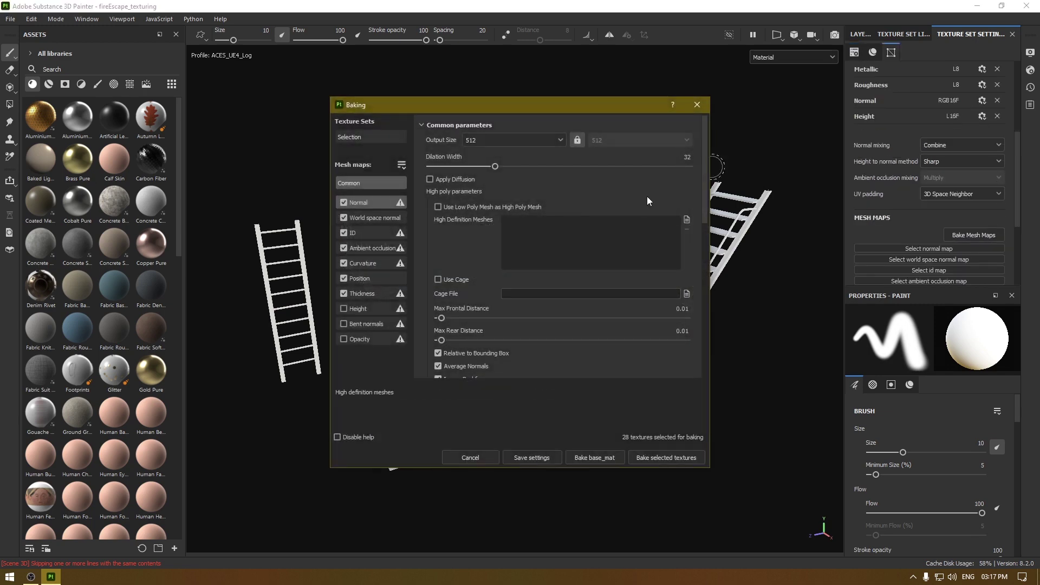
drag(551, 103, 607, 89)
click(576, 128)
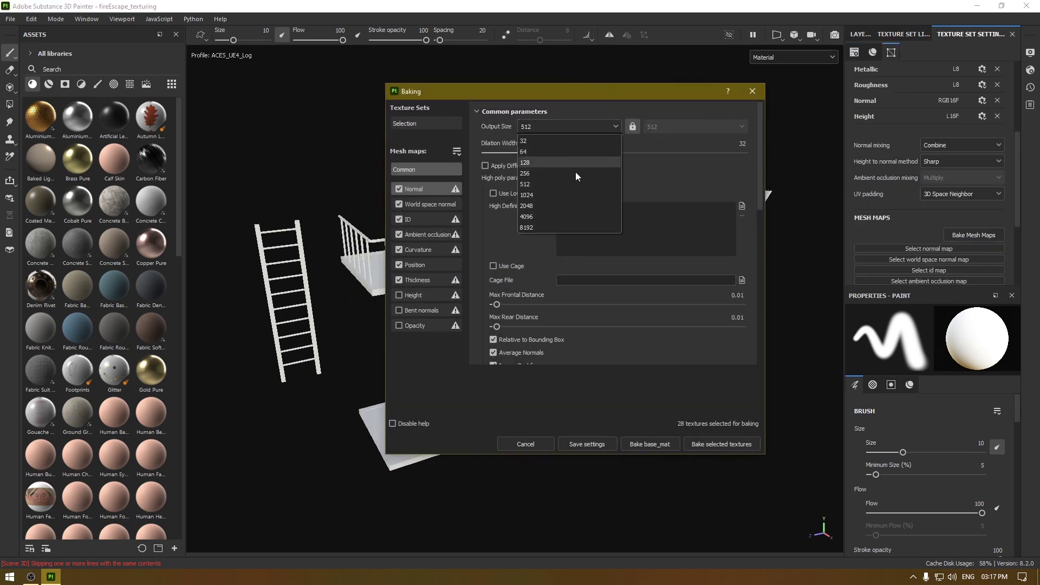
click(547, 206)
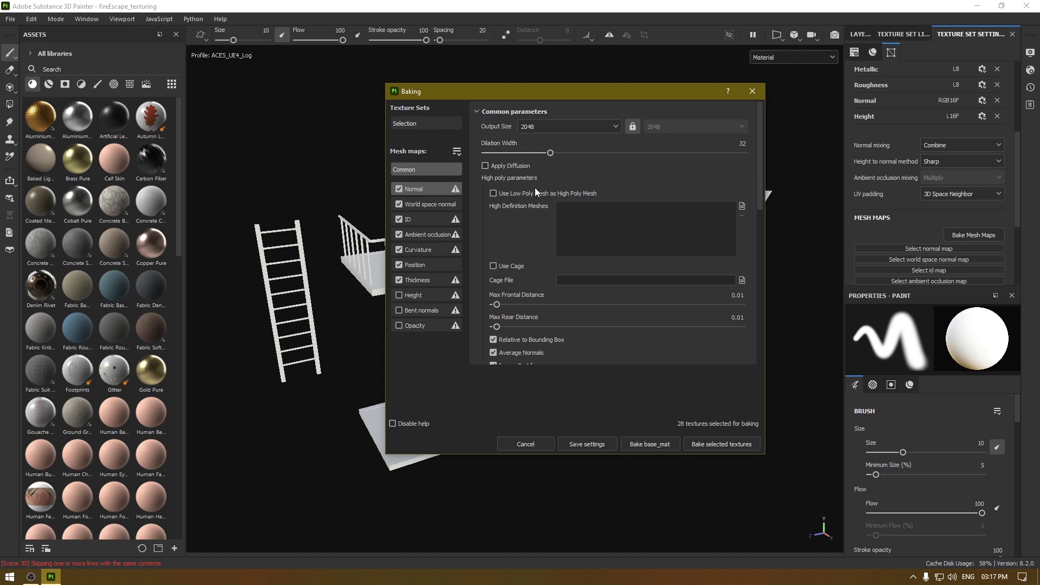
- Choose an antialiasing option for the bake and enable Use Low Poly Mesh as High Poly Mesh
scroll(536, 298, down, 3)
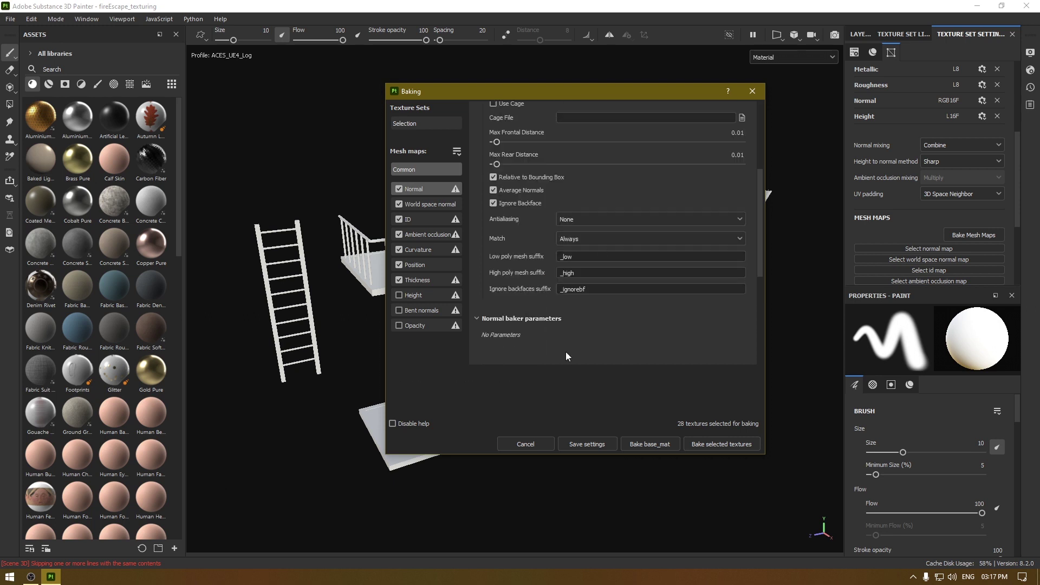
click(580, 219)
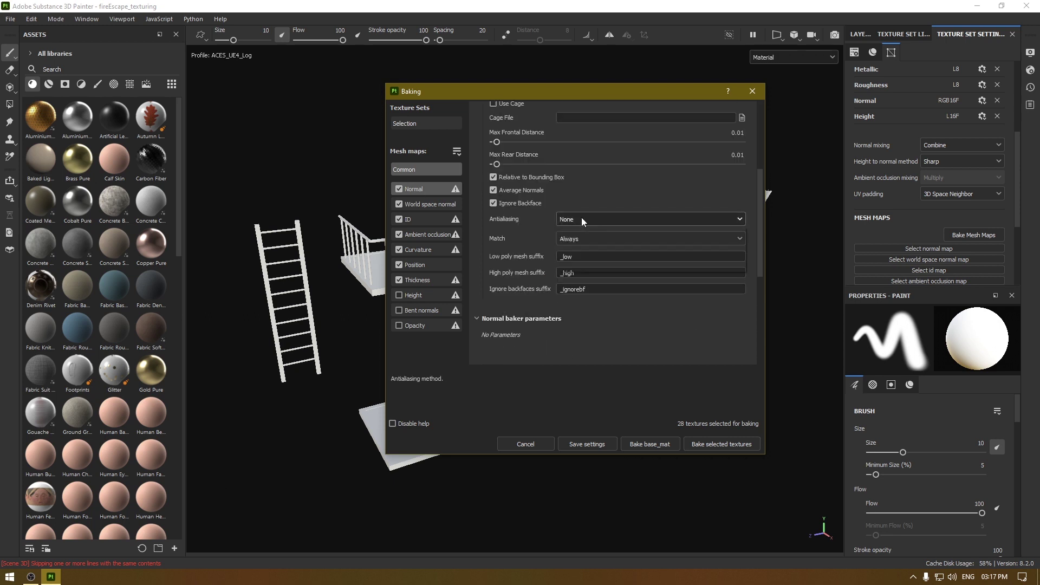
click(591, 256)
scroll(515, 258, up, 3)
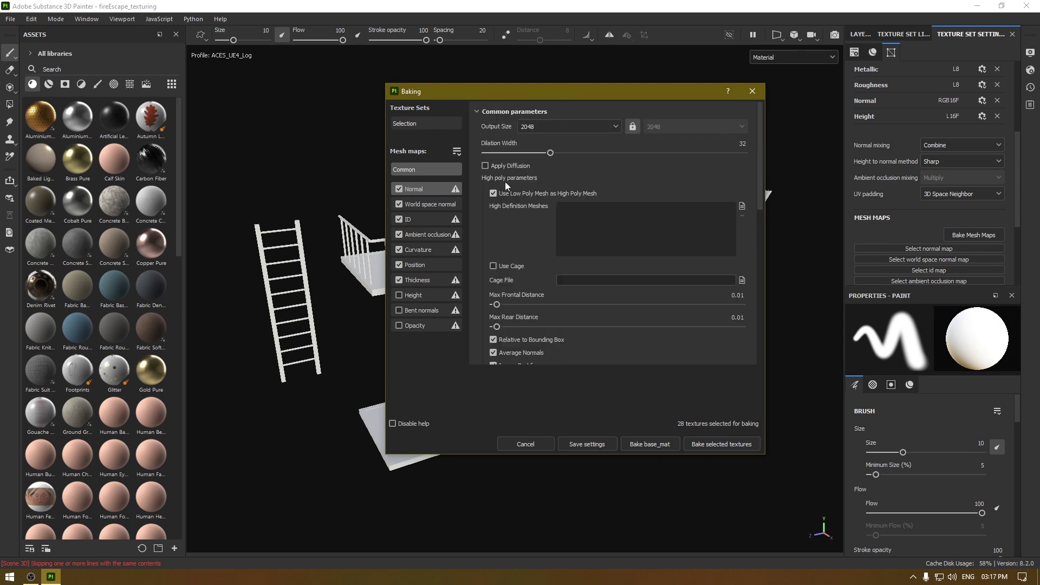
- Set the ambient occlusion secondary rays to 128 for all texture sets and bake the selected textures
click(425, 236)
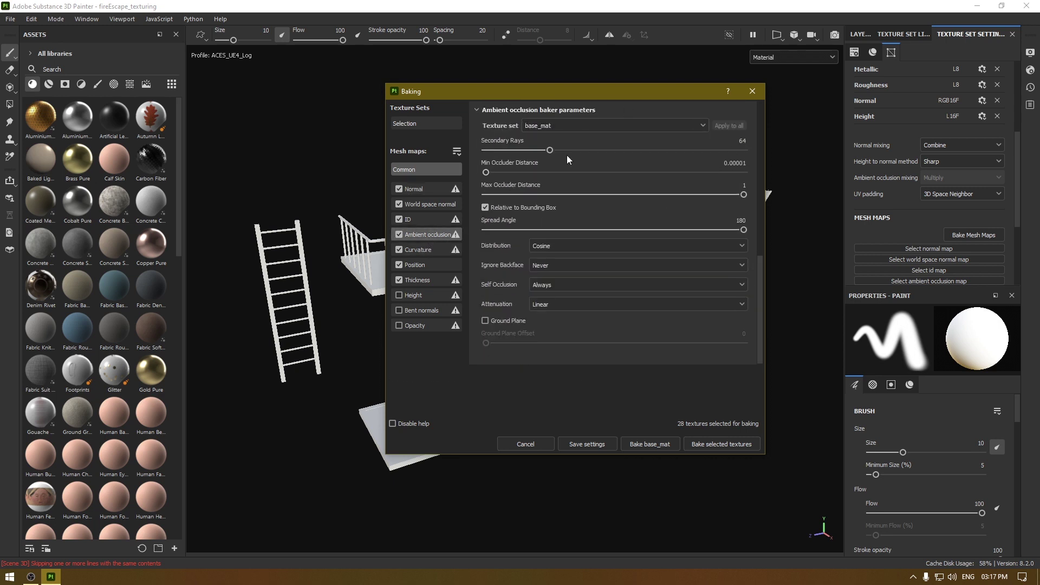
drag(549, 150, 575, 151)
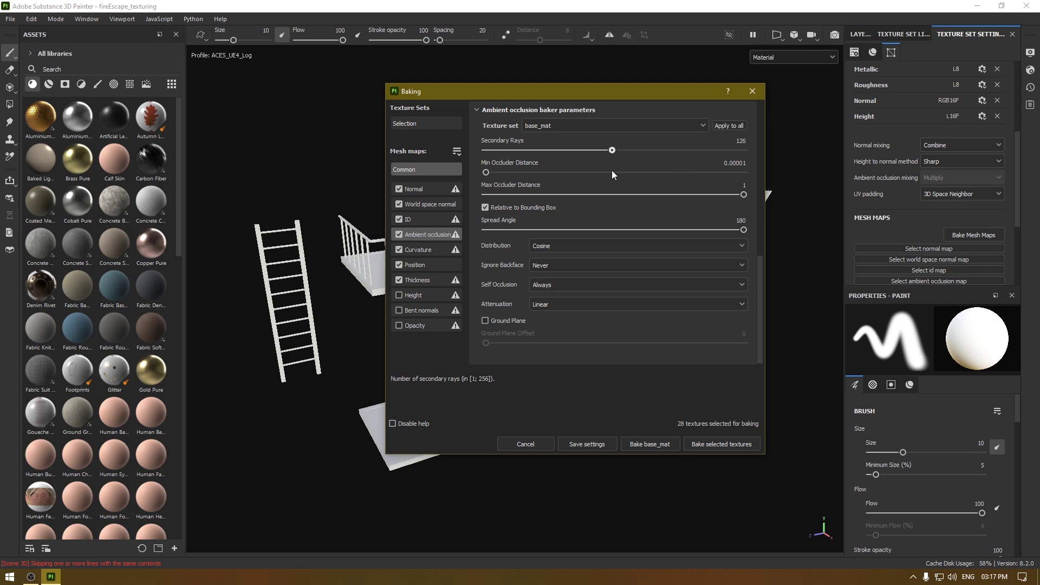
drag(613, 170, 614, 170)
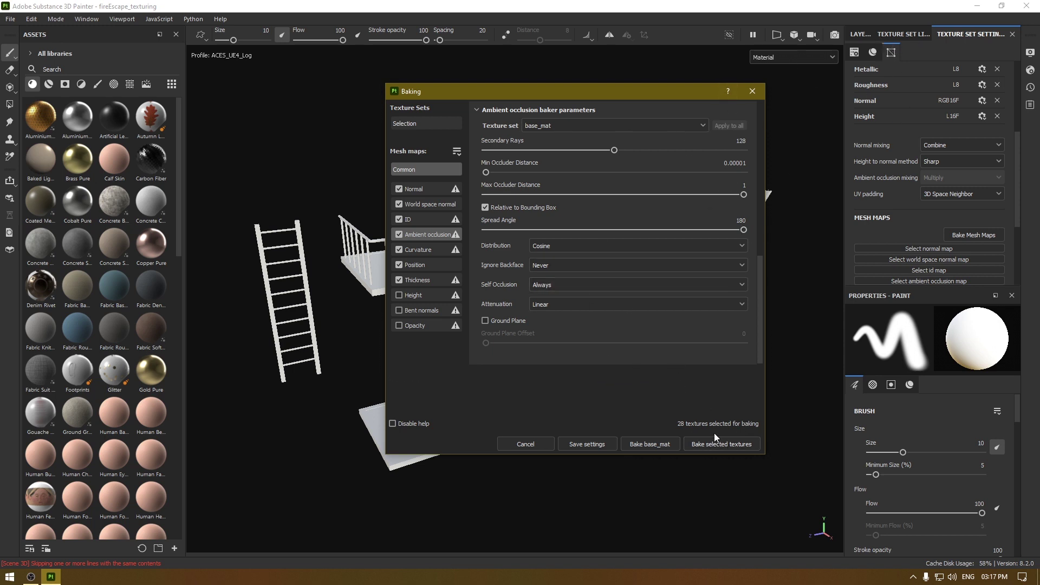
click(721, 444)
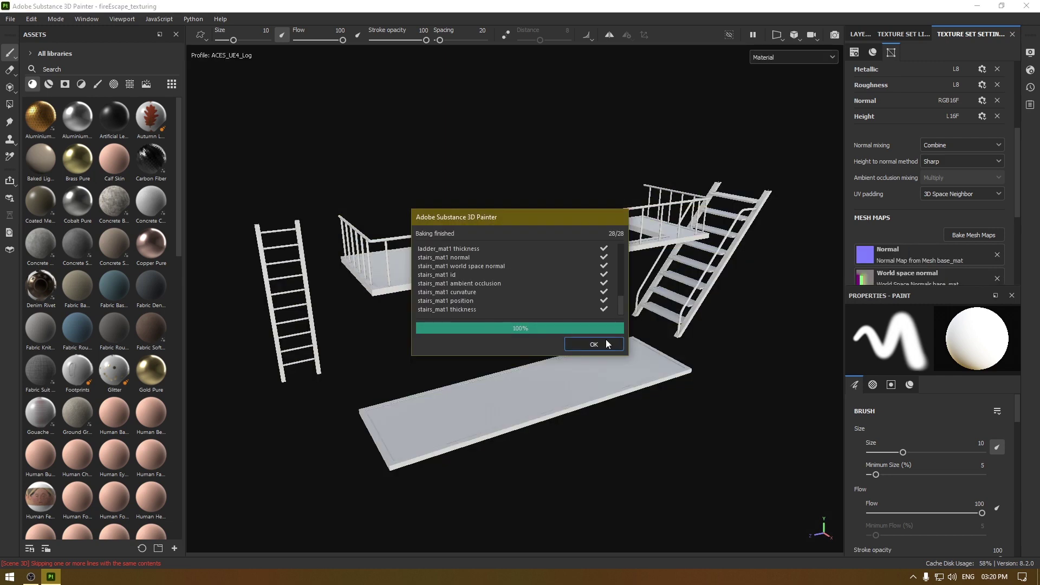
click(594, 344)
- Delete the default Layer 1 from the base_mat texture set
alt+drag(471, 309, 599, 336)
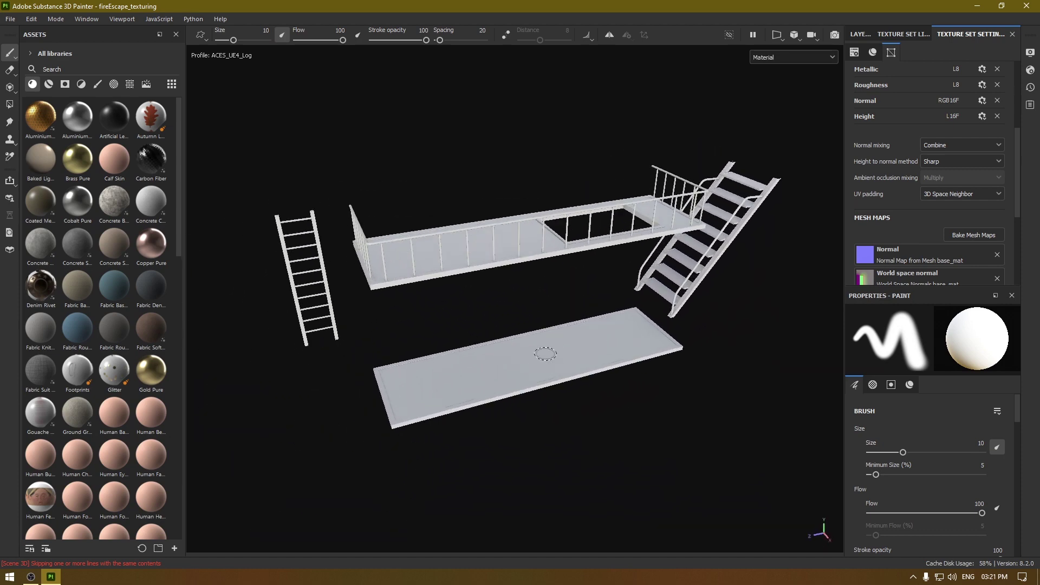
scroll(565, 344, up, 2)
click(901, 33)
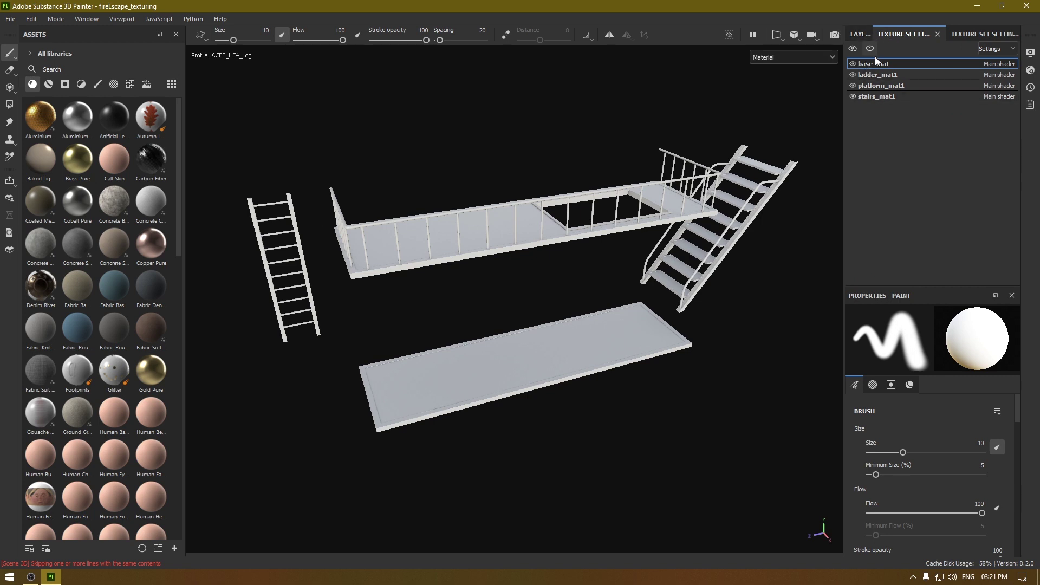
click(859, 34)
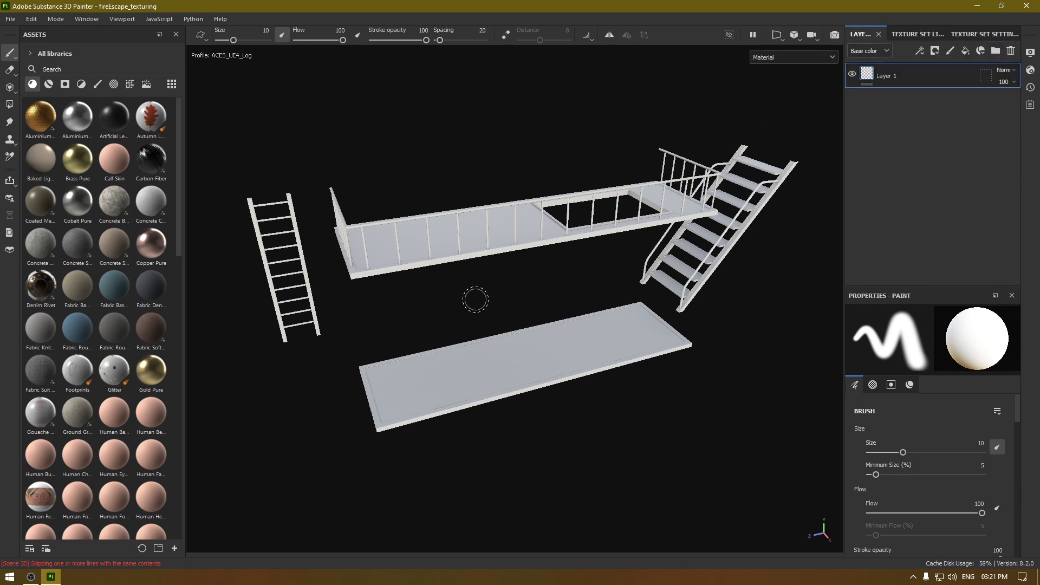
click(1011, 51)
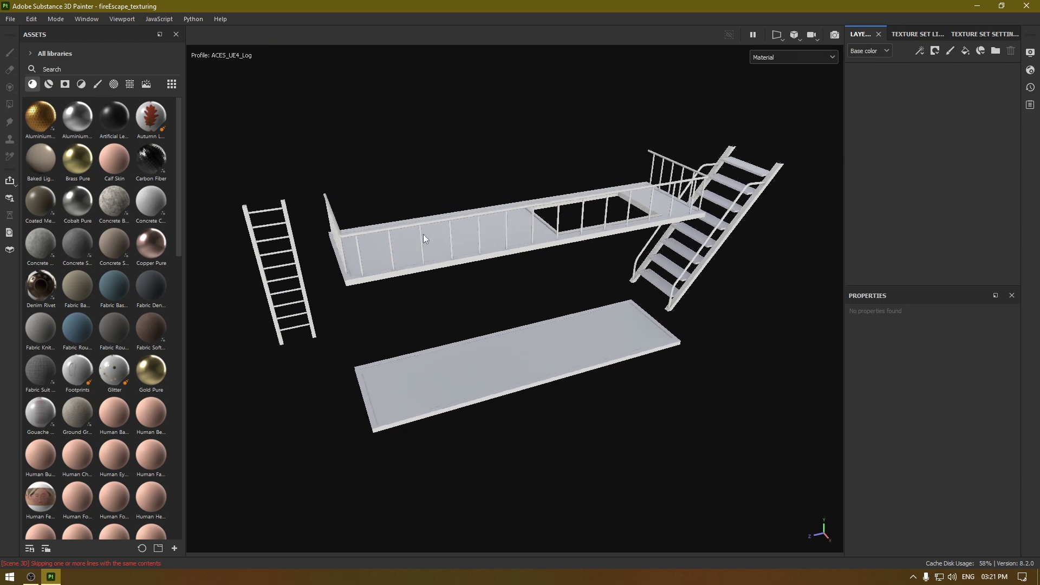
- Add the Iron Rough material as a layer on the base_mat texture set
scroll(151, 301, down, 10)
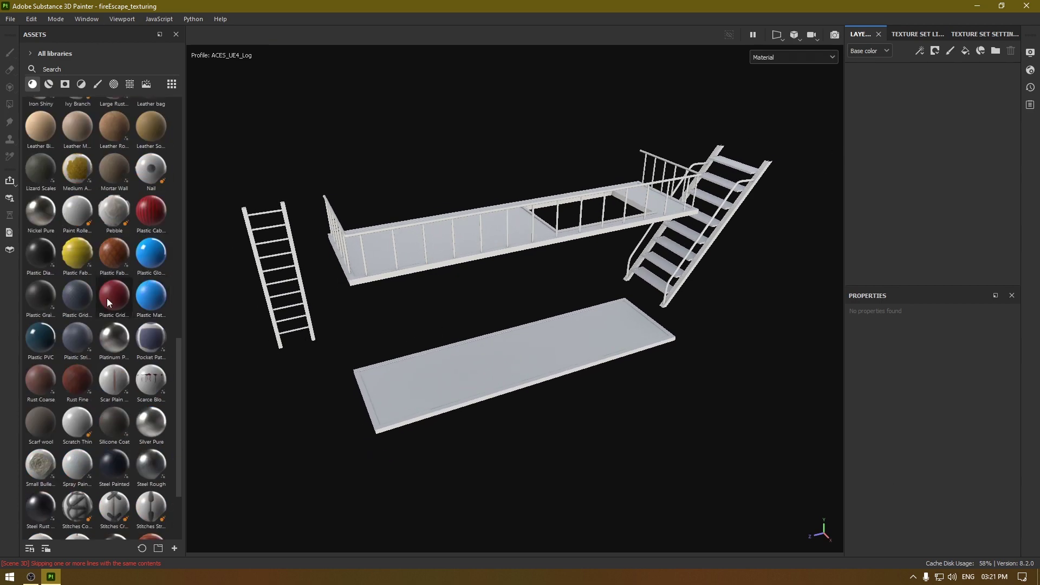
scroll(124, 355, down, 3)
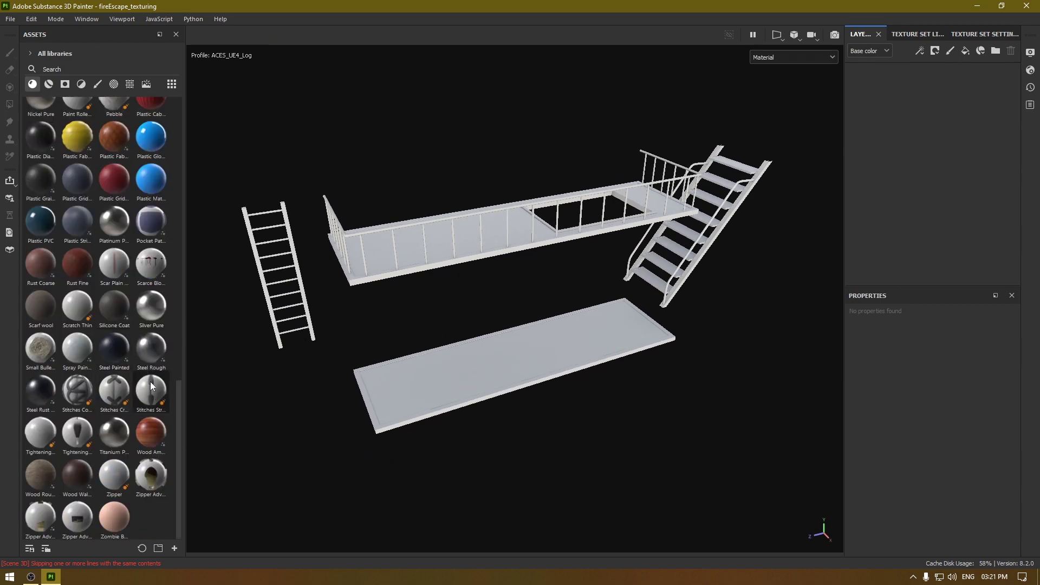
scroll(98, 348, up, 5)
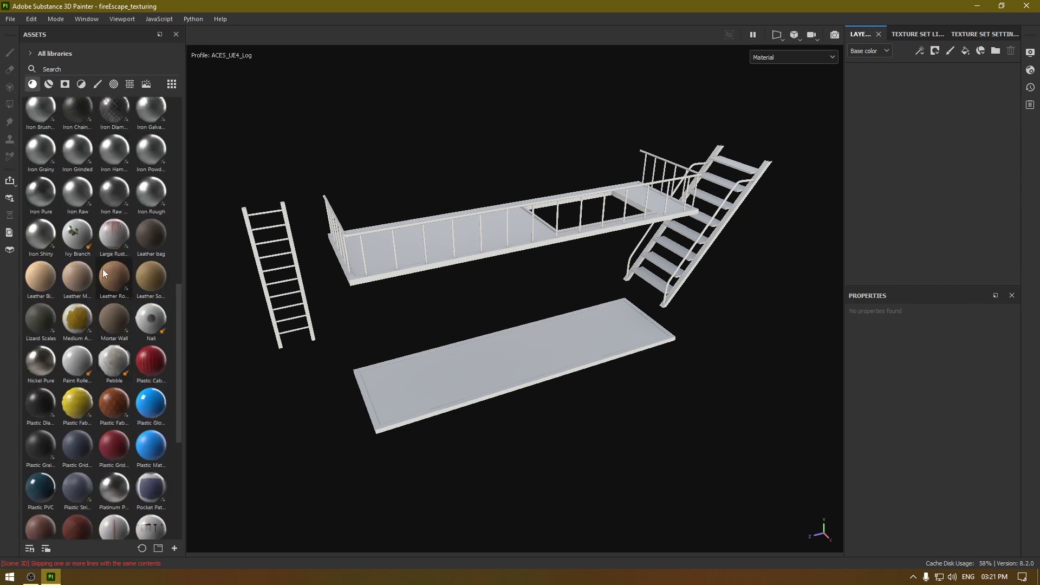
mouse_move(141, 193)
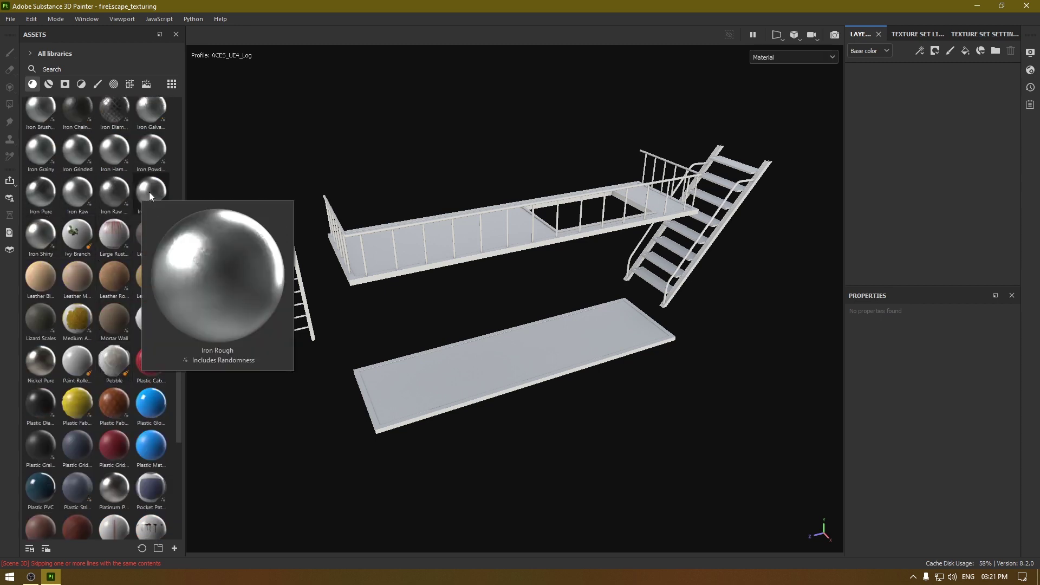
drag(150, 195, 866, 157)
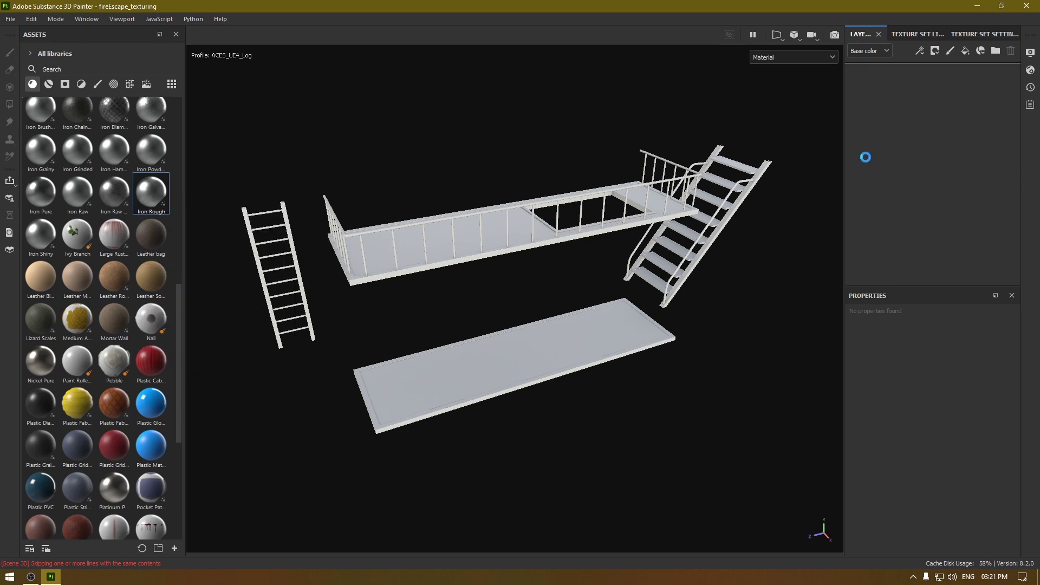
- Darken and warm the Iron Rough layer's metal color to the brownish grey 605C59
mouse_move(583, 400)
alt+mouse_down()
mouse_move(534, 302)
mouse_move(522, 371)
mouse_move(662, 348)
mouse_move(597, 356)
mouse_move(525, 346)
mouse_move(583, 274)
mouse_move(577, 264)
mouse_move(627, 292)
mouse_move(608, 325)
mouse_move(831, 399)
mouse_move(573, 400)
mouse_move(582, 396)
alt+mouse_up()
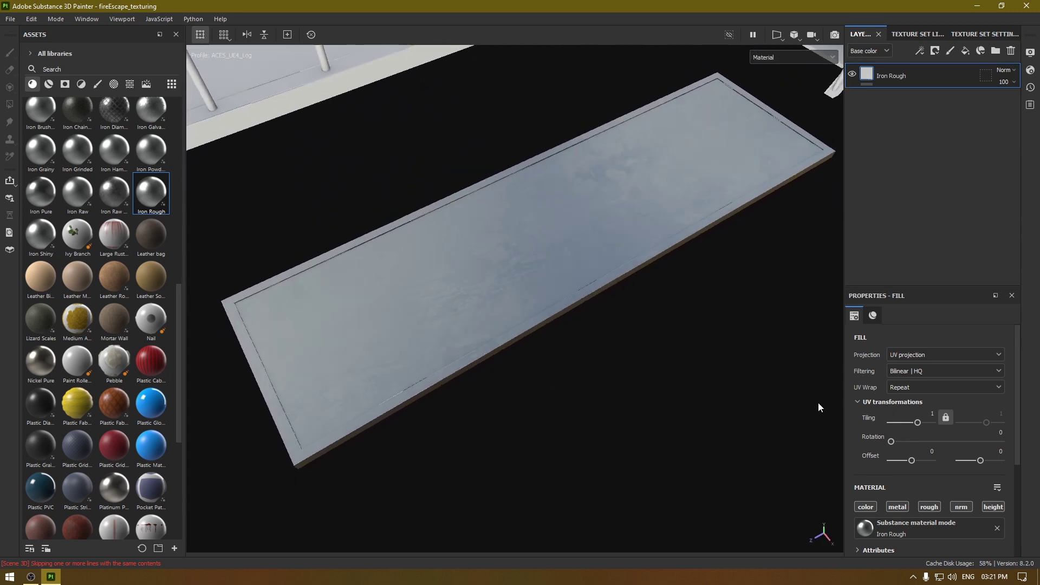
scroll(859, 399, down, 3)
click(931, 464)
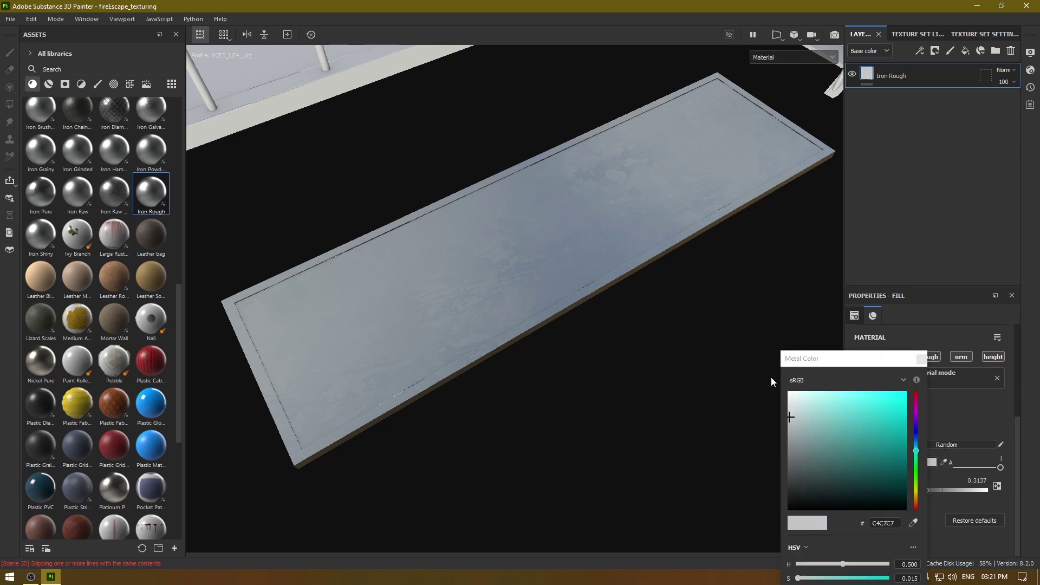
drag(814, 358, 820, 192)
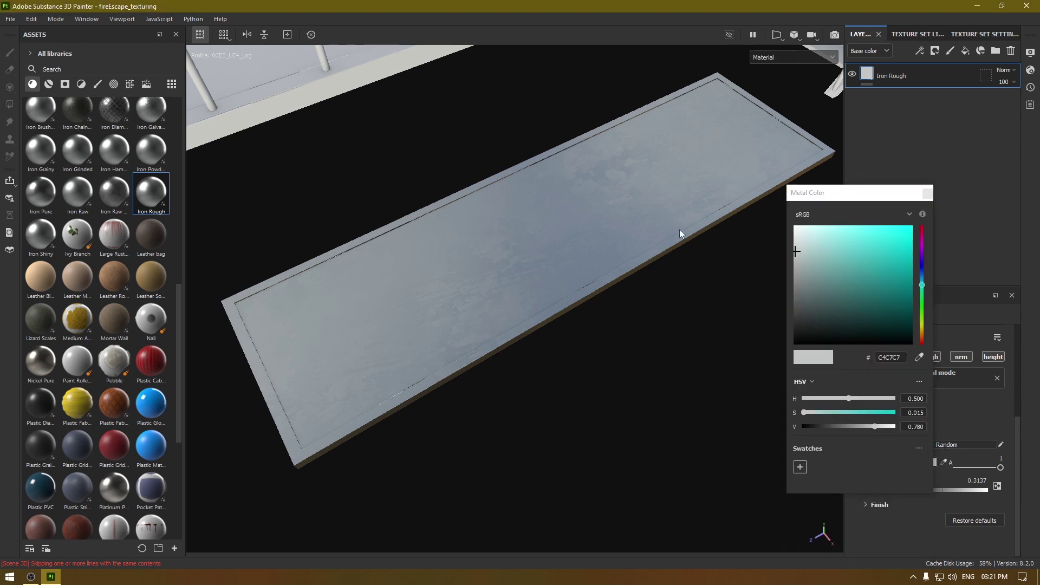
drag(871, 427, 853, 426)
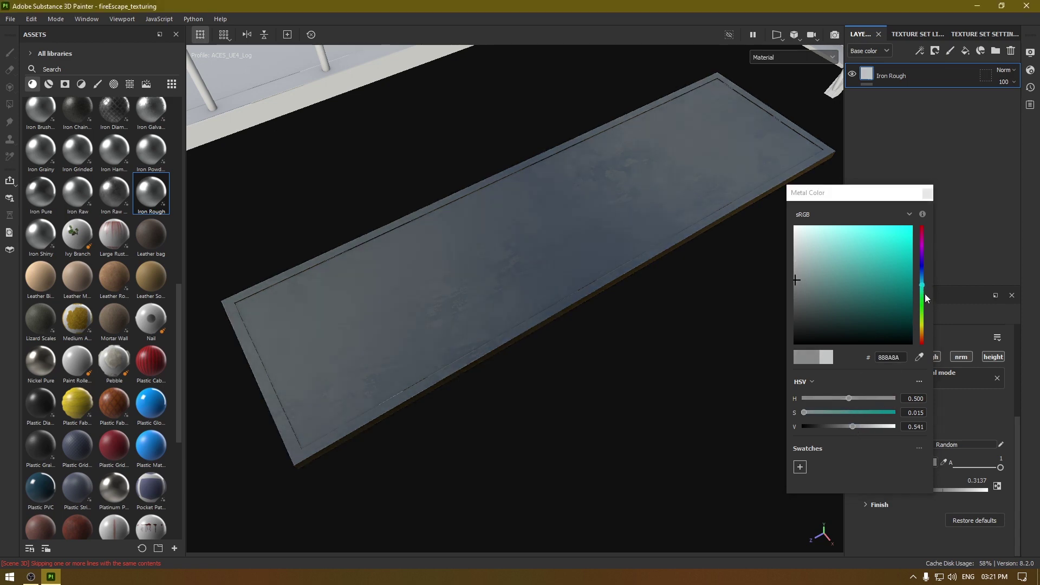
drag(924, 284, 926, 336)
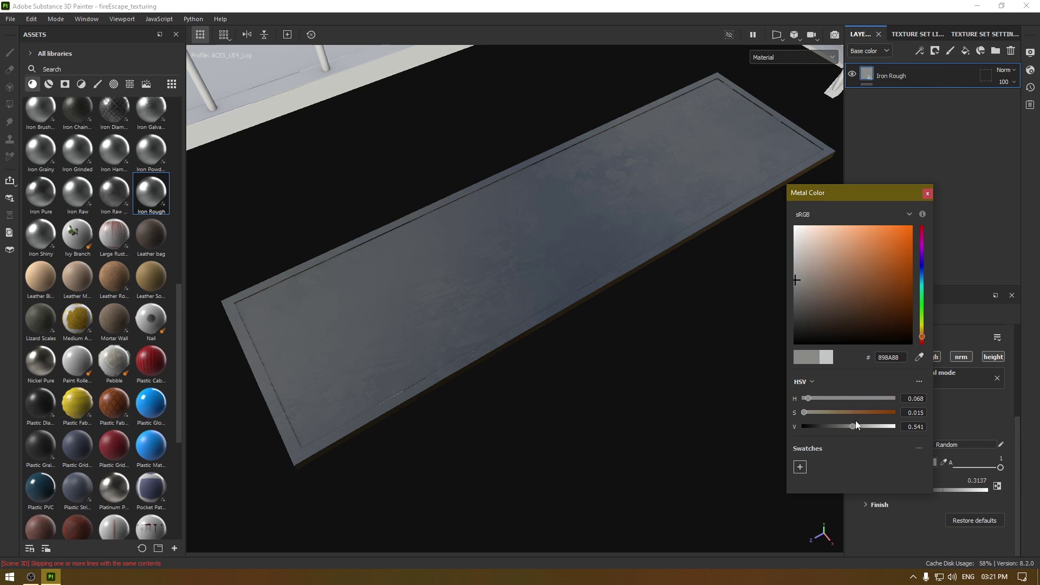
drag(805, 413, 811, 414)
click(842, 427)
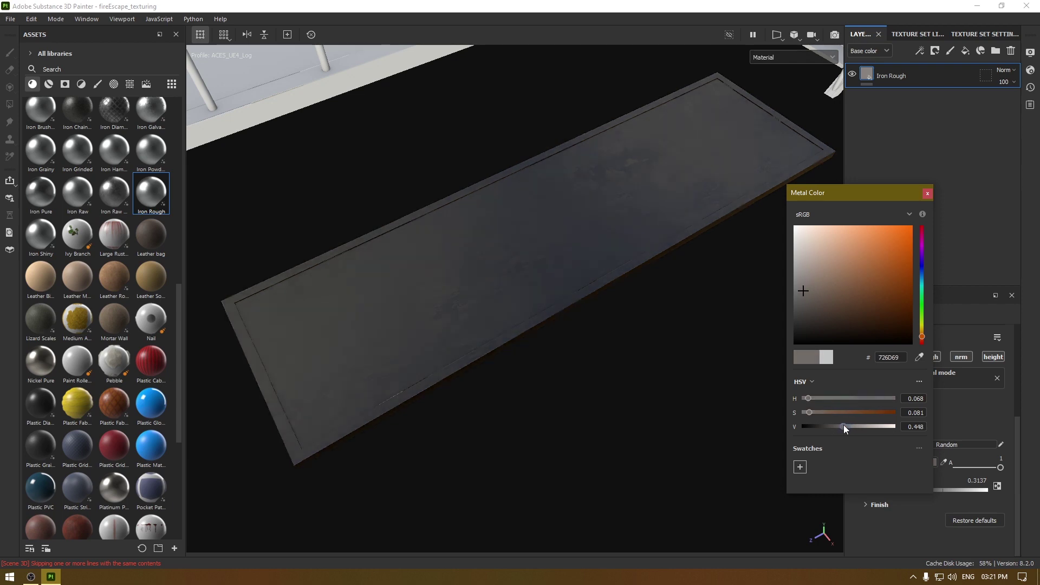
alt+drag(607, 319, 604, 236)
alt+right_drag(604, 236, 675, 391)
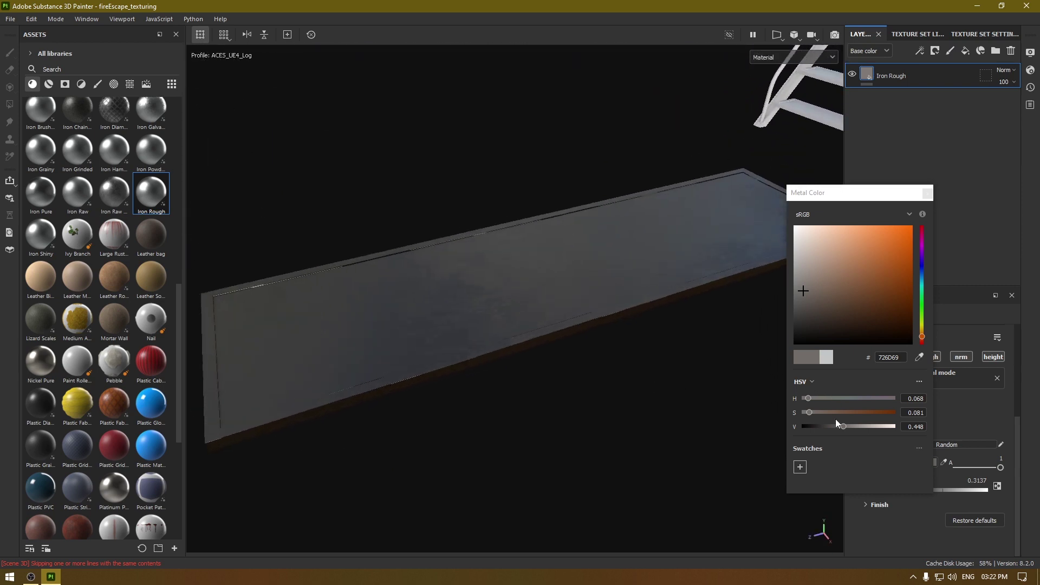
drag(843, 426, 837, 425)
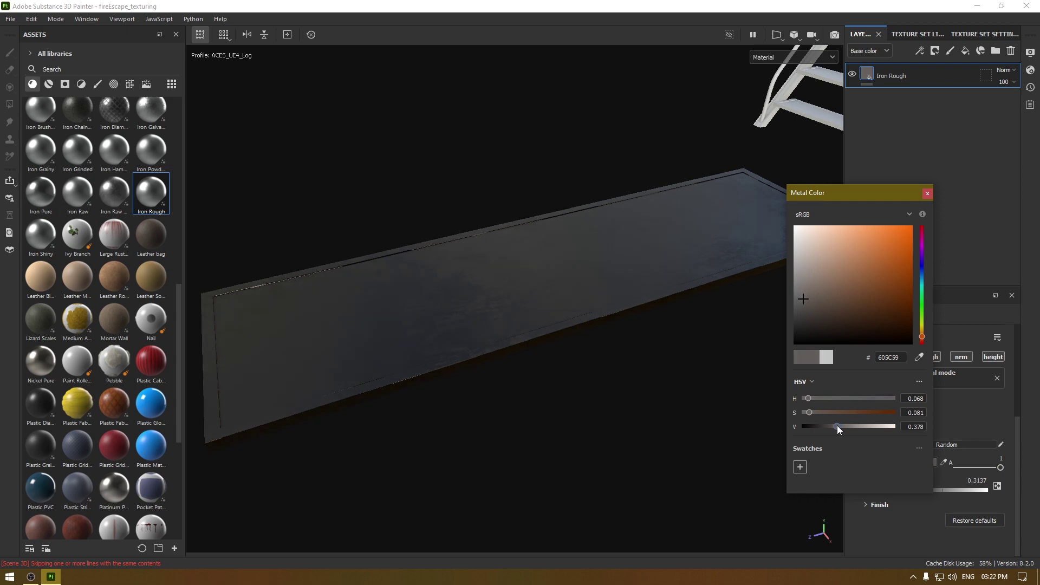
click(927, 193)
- Set the Iron Rough layer's roughness to 0.35
alt+drag(607, 346, 627, 251)
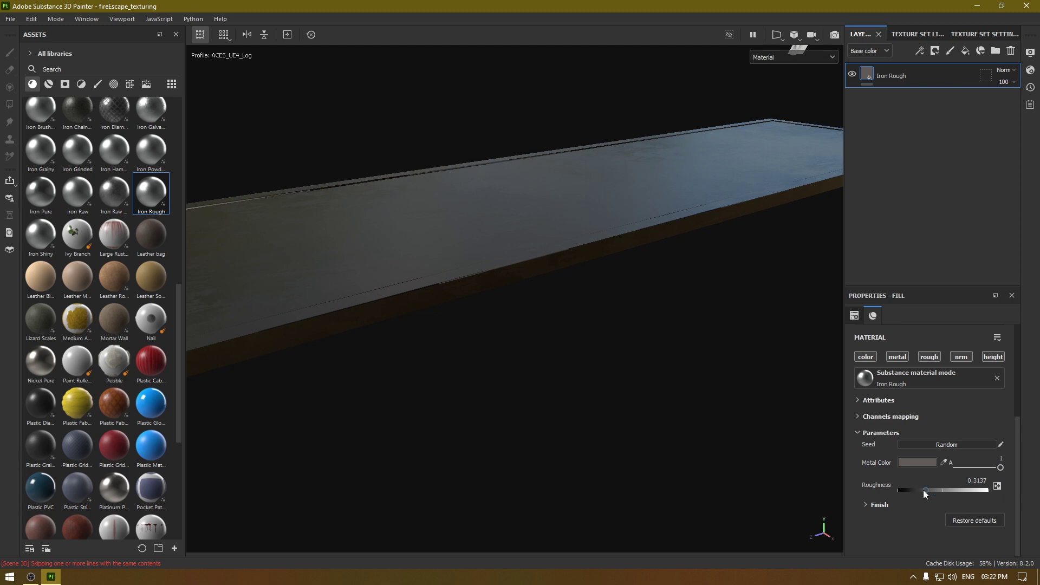
drag(929, 490, 935, 491)
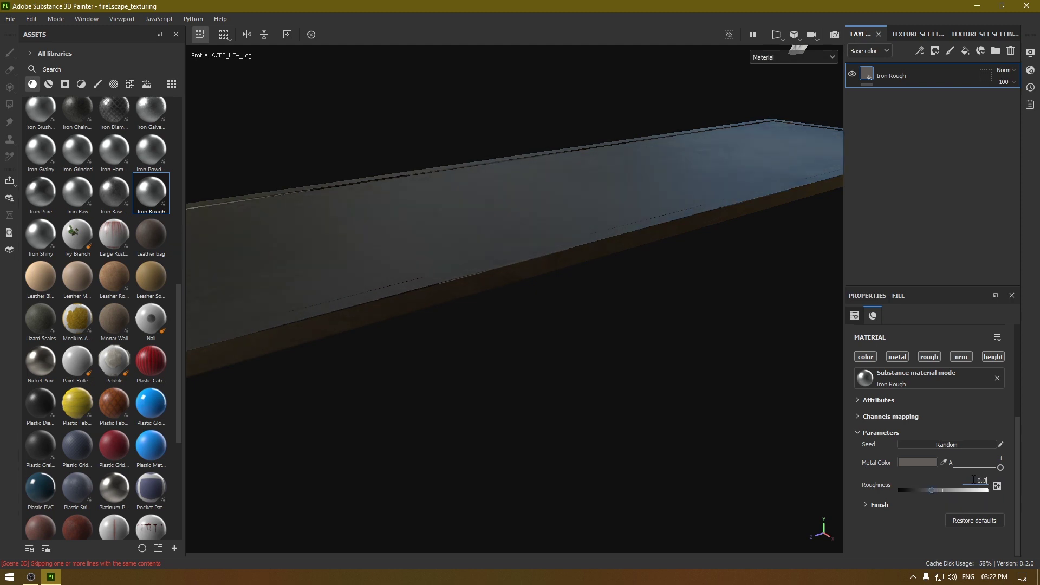
key(Return)
alt+drag(569, 321, 539, 314)
- Set the Iron Rough layer's finish scale to 11 and its brushing intensity to 0.36
click(872, 506)
scroll(873, 498, down, 2)
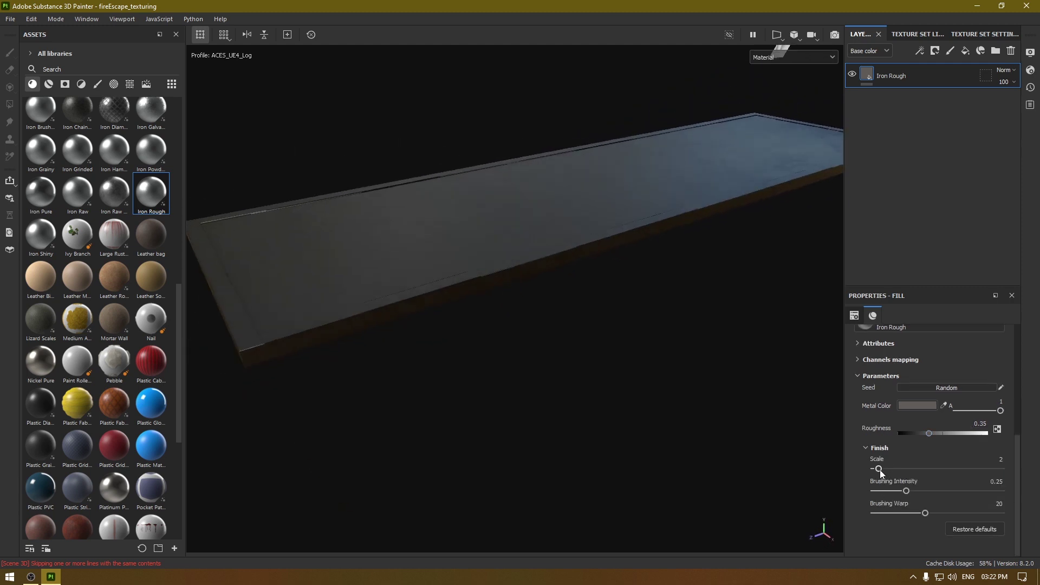
mouse_move(909, 470)
mouse_down()
mouse_move(951, 471)
mouse_move(920, 479)
mouse_up()
alt+drag(612, 357, 593, 349)
alt+drag(609, 350, 650, 252)
scroll(529, 210, up, 5)
scroll(529, 210, down, 5)
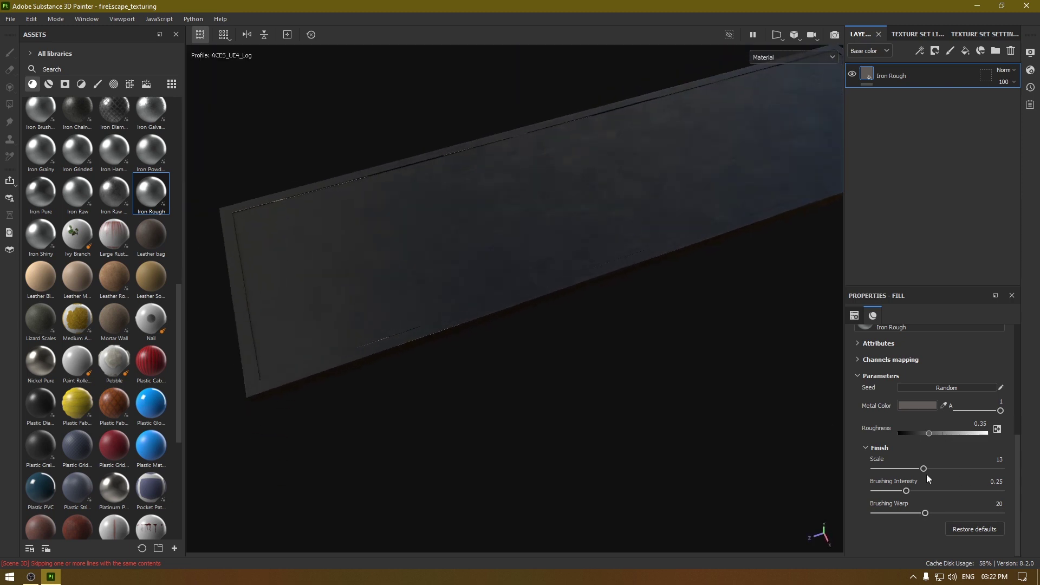
drag(924, 469, 916, 469)
mouse_move(603, 431)
alt+mouse_down()
mouse_move(674, 383)
mouse_move(628, 367)
mouse_move(598, 388)
mouse_move(692, 399)
mouse_move(638, 372)
mouse_move(531, 429)
mouse_move(598, 364)
mouse_move(629, 357)
mouse_move(648, 425)
mouse_move(604, 367)
mouse_move(631, 427)
alt+mouse_up()
drag(907, 490, 895, 495)
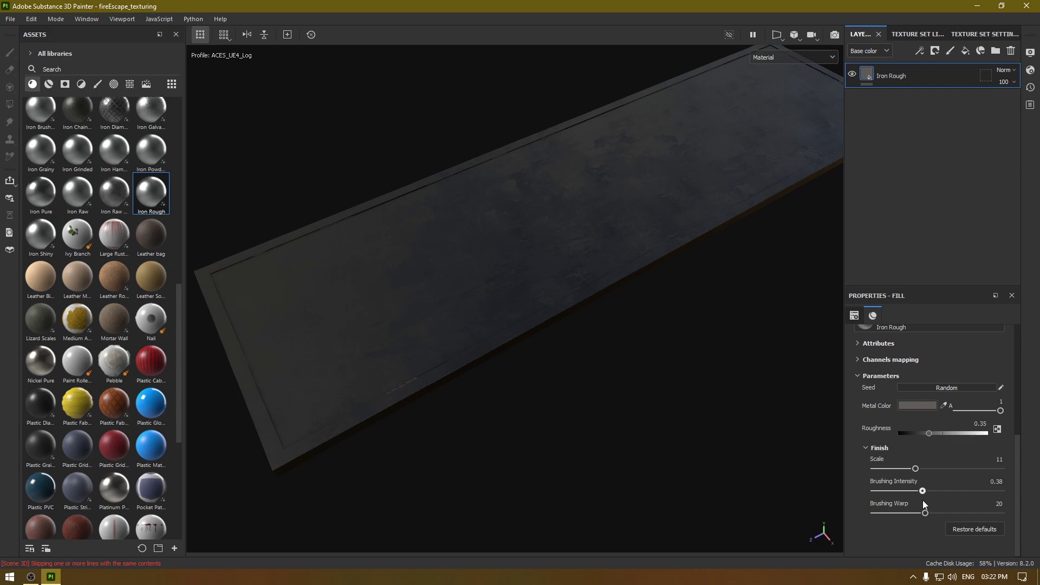
alt+drag(605, 378, 617, 175)
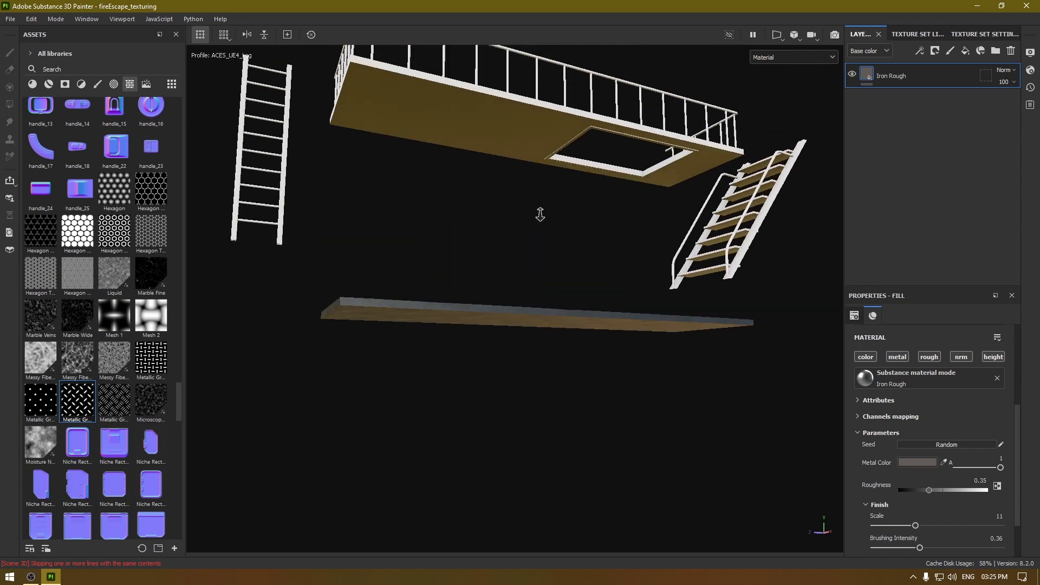
- Duplicate the Iron Rough layer and slightly lighten the copy's metal color
alt+drag(540, 214, 605, 345)
alt+middle_drag(604, 344, 612, 358)
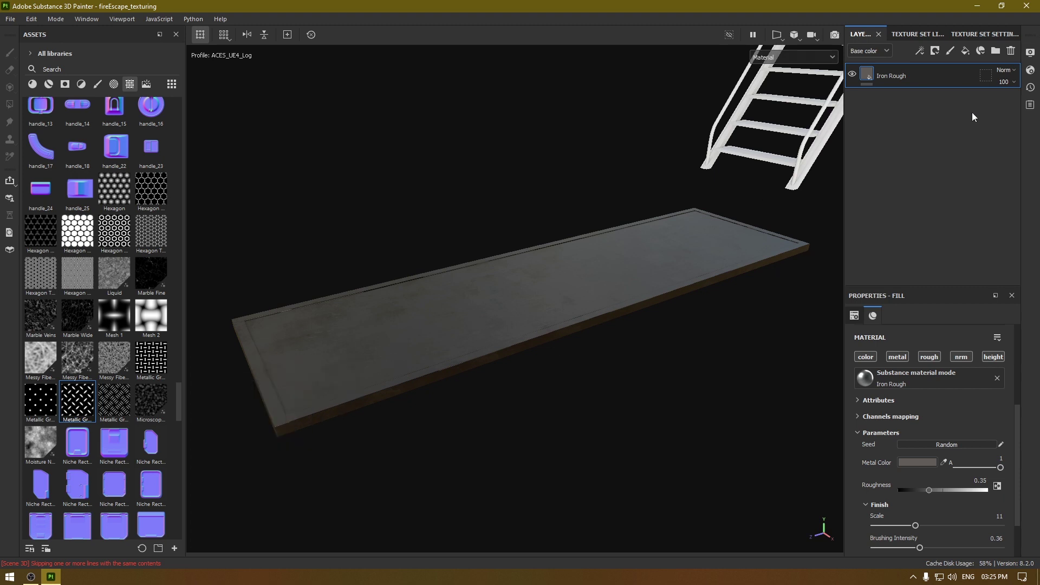
right_click(902, 79)
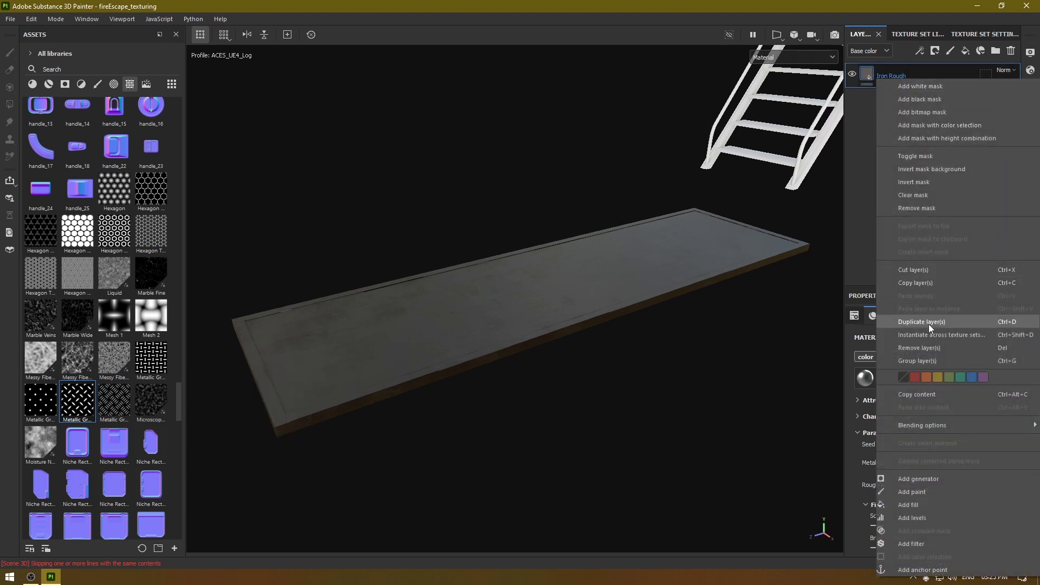
click(925, 81)
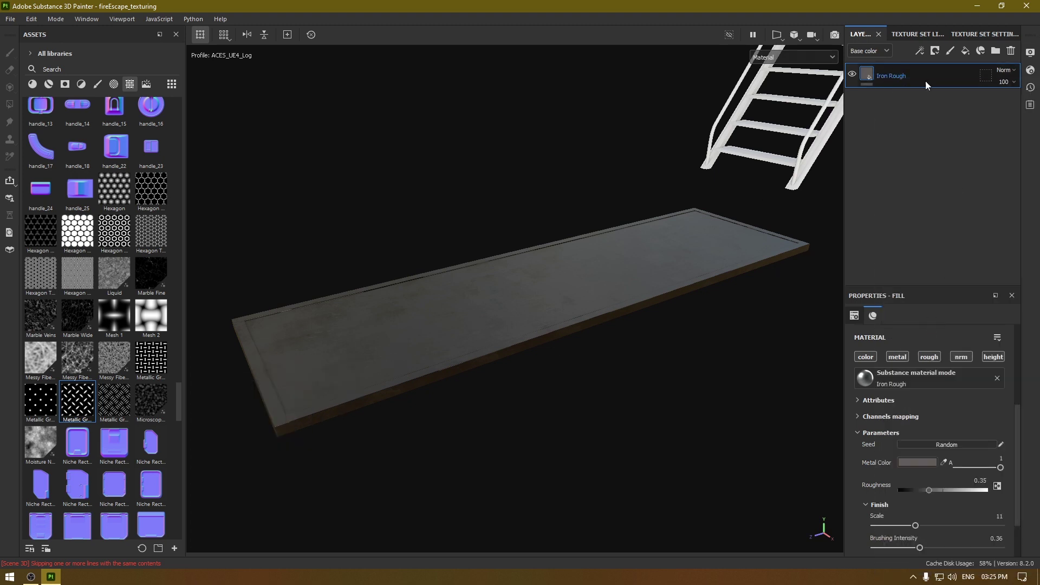
click(908, 462)
drag(804, 508, 811, 506)
alt+drag(542, 423, 541, 228)
click(897, 274)
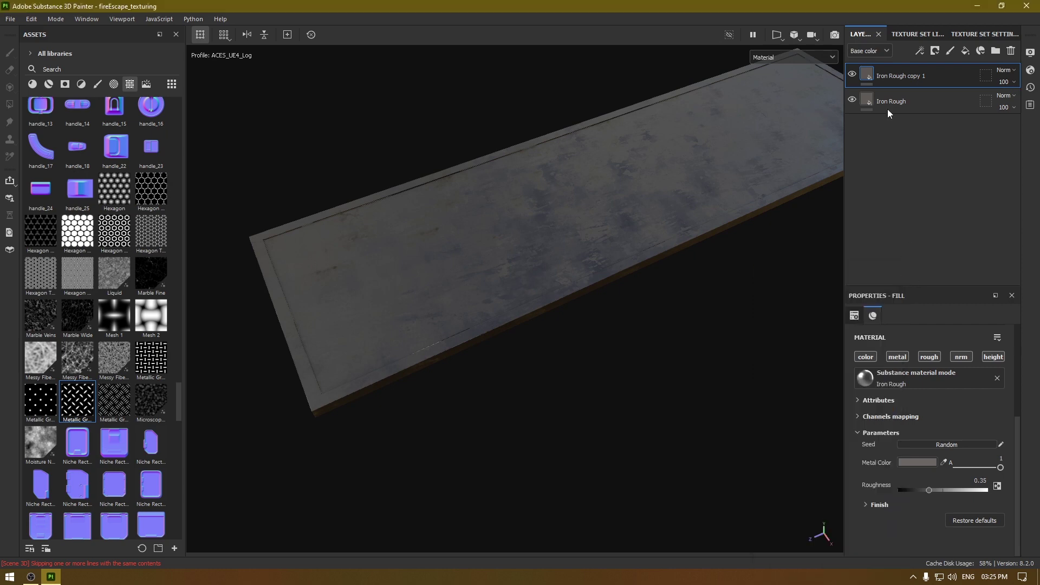
- Add a black mask to the duplicated Iron Rough layer and assign it a Metal Edge Wear generator
right_click(899, 73)
click(934, 93)
right_click(922, 79)
click(950, 478)
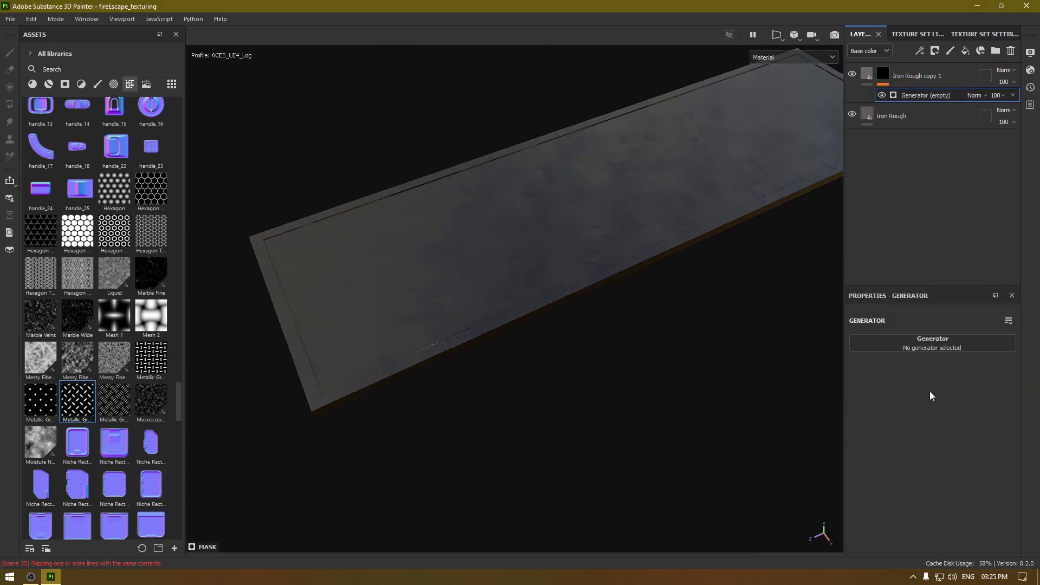
click(908, 341)
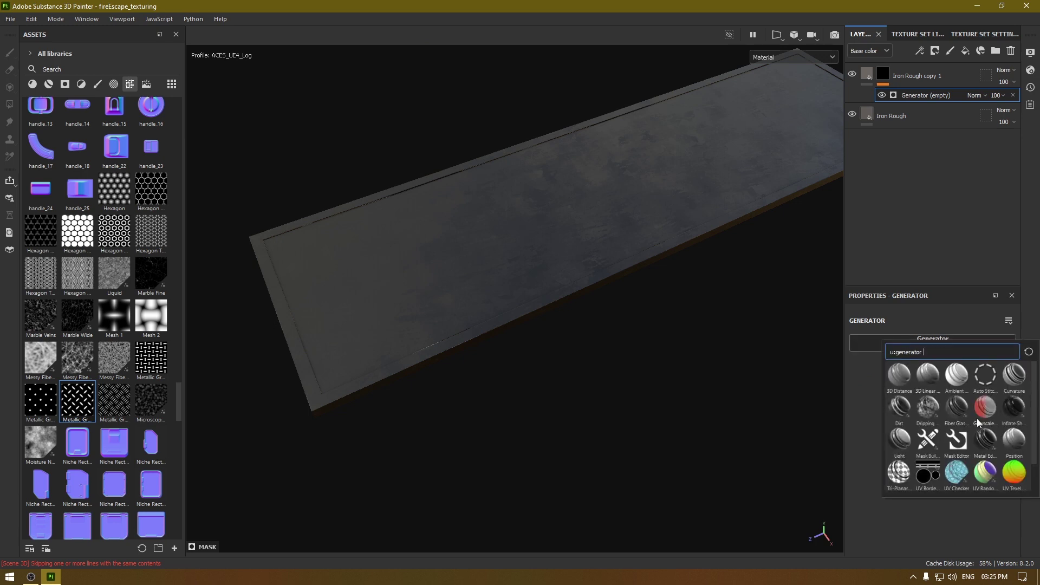
click(986, 449)
- Set the edge wear level to 0.66, wear contrast to 0.8, grunge scale to 5 and triplanar blending contrast to 0.49
alt+drag(447, 359, 528, 368)
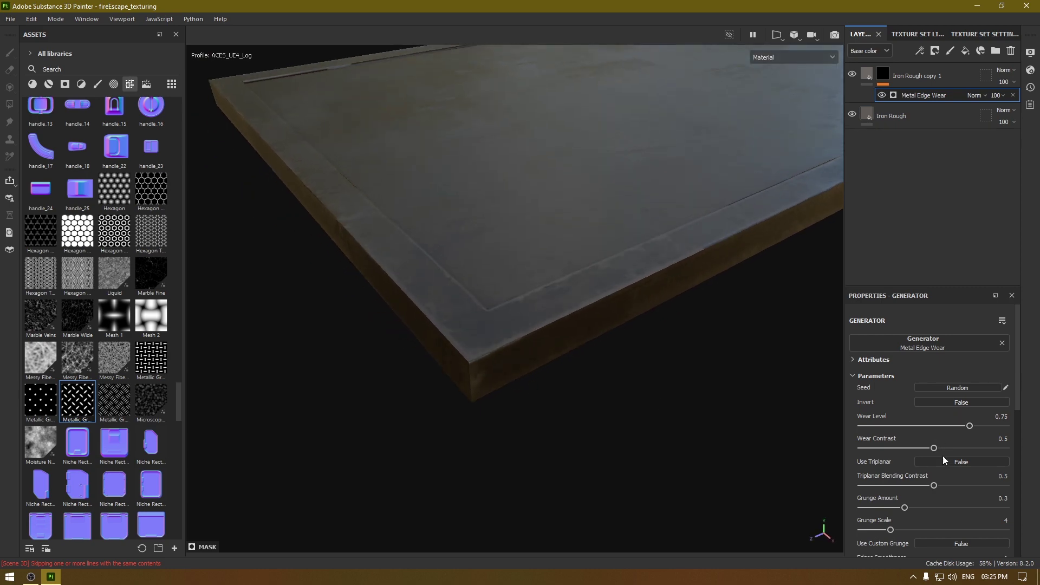
drag(972, 450, 983, 450)
alt+drag(470, 374, 467, 353)
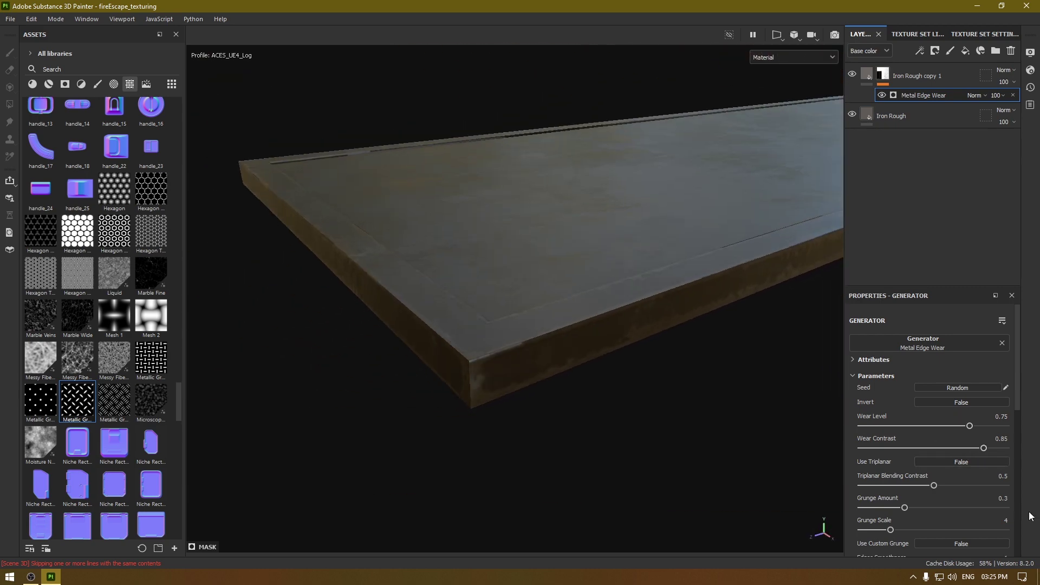
mouse_move(973, 425)
mouse_down()
mouse_move(941, 430)
mouse_move(957, 431)
mouse_up()
alt+drag(749, 413, 608, 420)
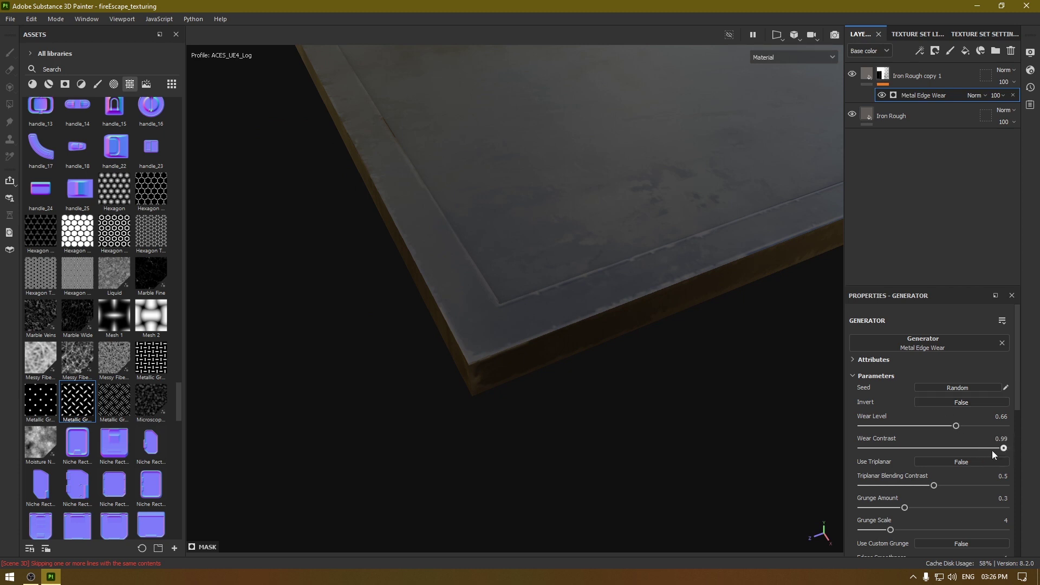
drag(1003, 450, 968, 457)
mouse_move(888, 532)
mouse_down()
mouse_move(873, 534)
mouse_move(900, 531)
mouse_up()
drag(934, 486, 933, 485)
scroll(925, 509, down, 3)
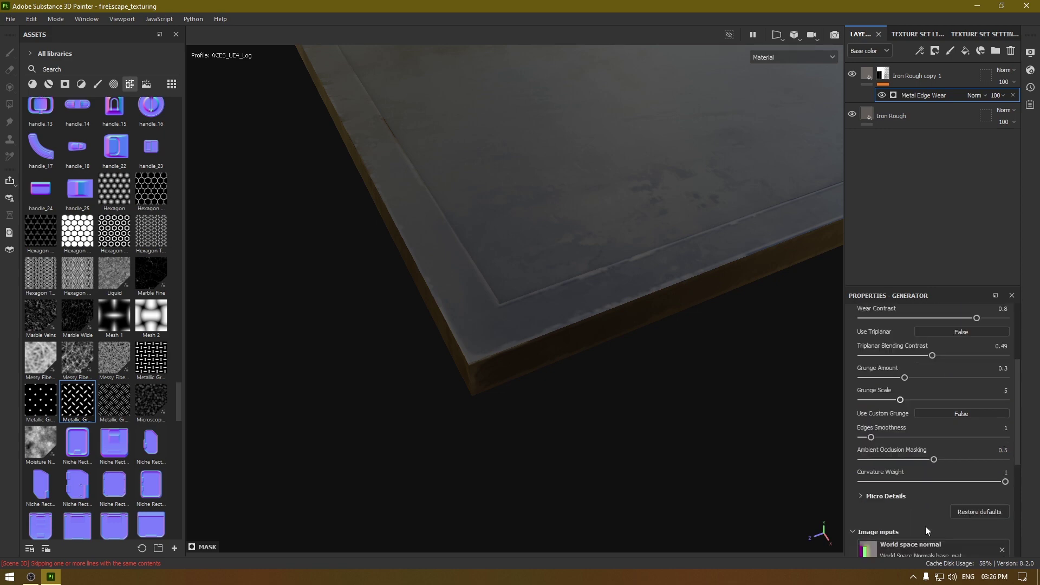
- Refine the Metal Edge Wear to grunge scale 6, grunge amount 0.52, triplanar blending contrast 0.6 and wear level 0.7
alt+drag(589, 487, 622, 420)
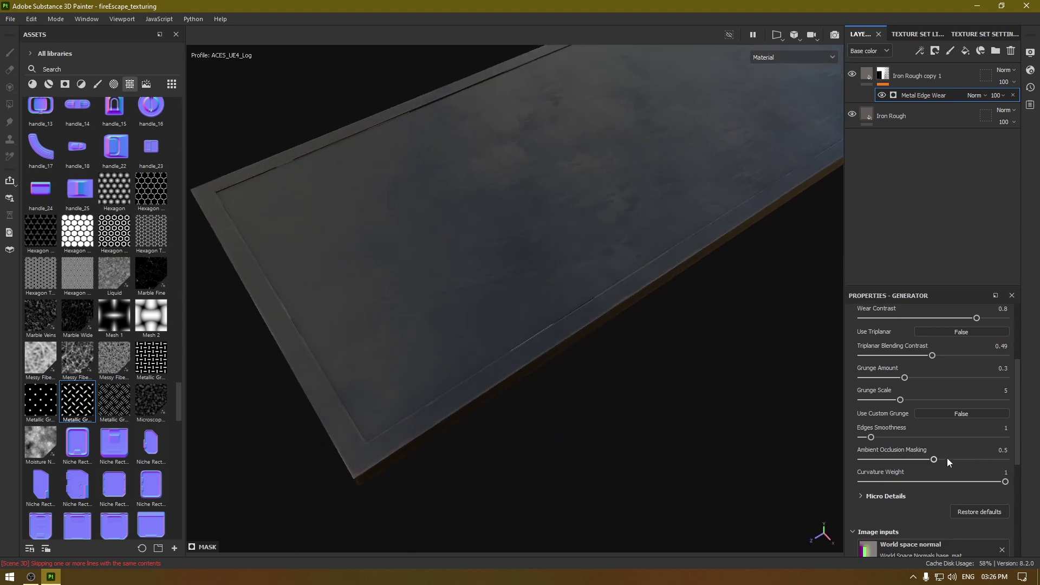
drag(900, 401, 936, 378)
alt+drag(675, 434, 712, 374)
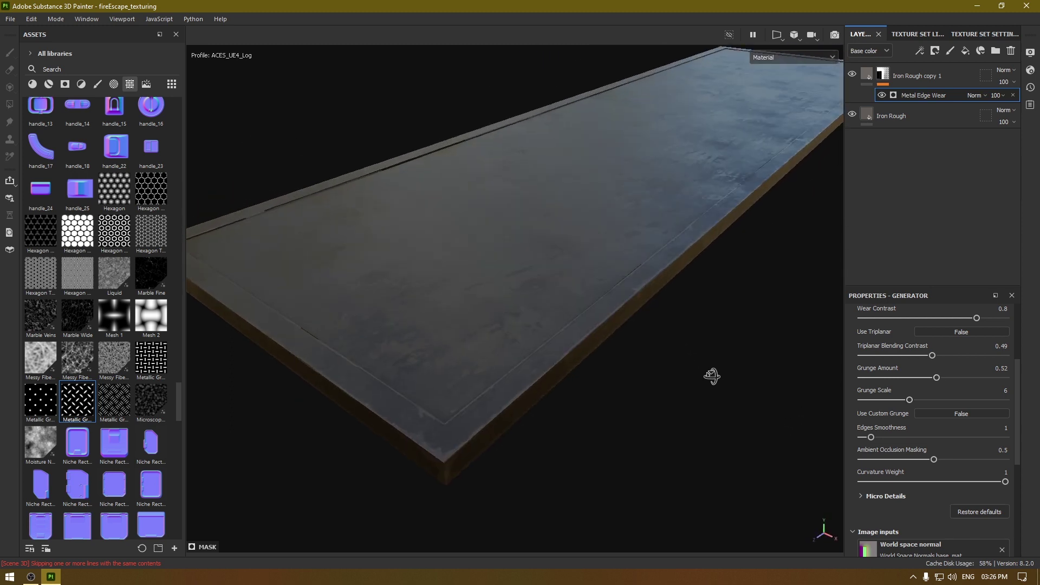
mouse_move(936, 352)
mouse_down()
mouse_move(956, 356)
mouse_move(948, 355)
mouse_up()
scroll(945, 366, up, 3)
drag(969, 395, 963, 396)
alt+drag(620, 395, 598, 338)
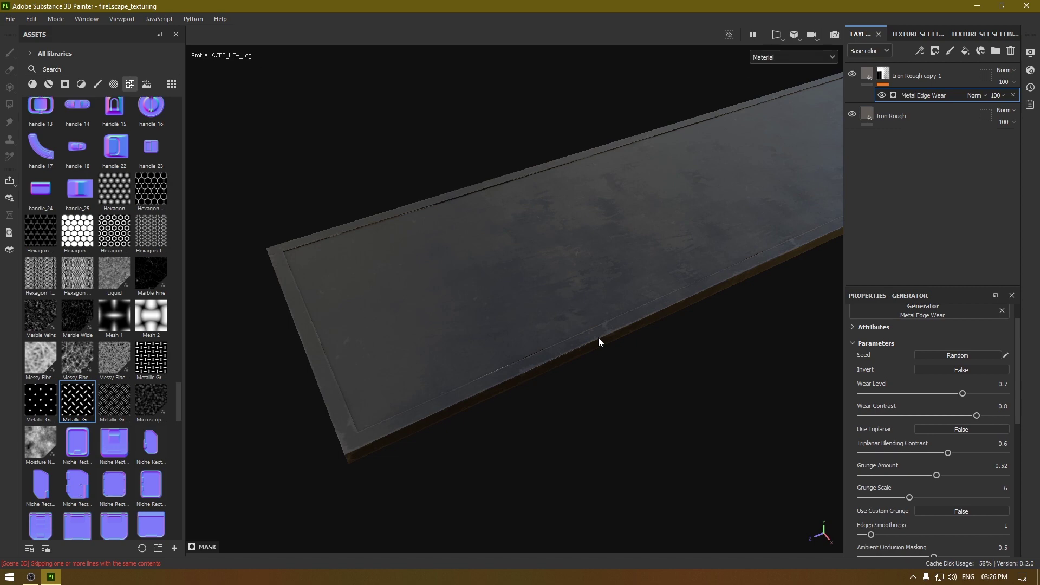
- Add a fill layer above the Iron Rough layers and give it a black mask
alt+drag(543, 299, 639, 323)
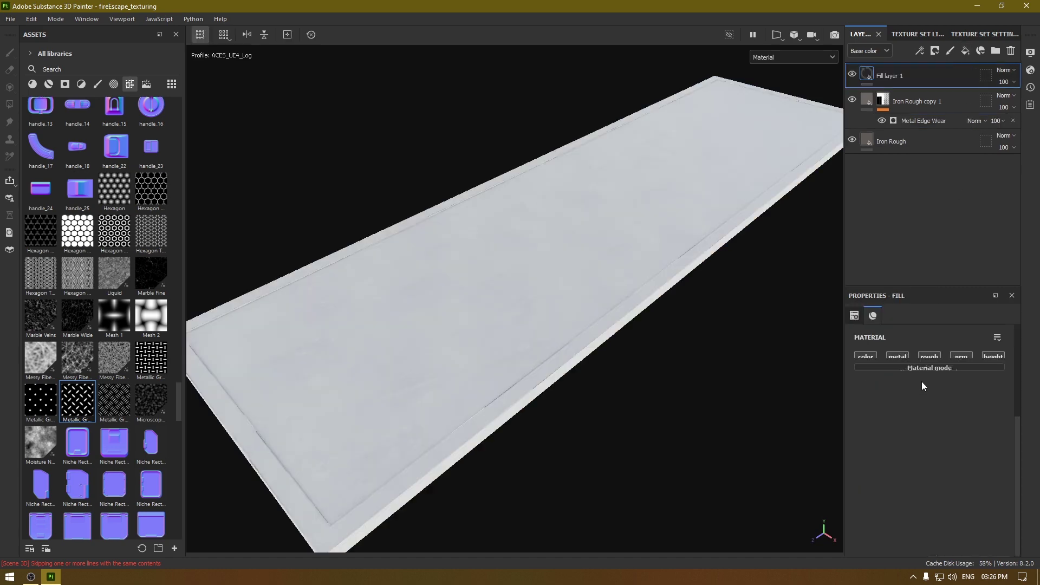
right_click(910, 76)
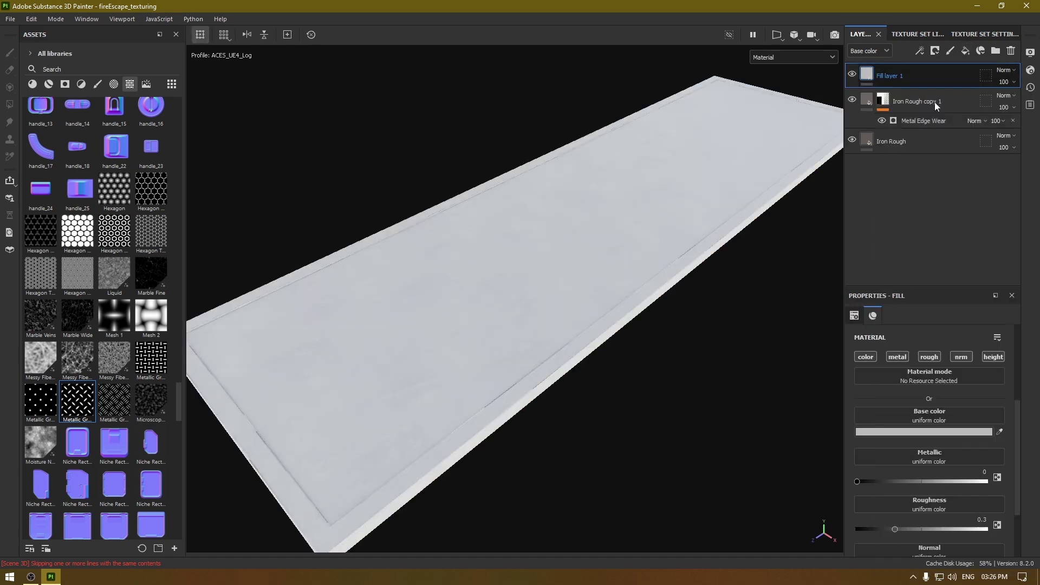
click(935, 99)
- Add a fill to the new fill layer's mask and assign it the Grunge Scratches Rough texture
right_click(911, 81)
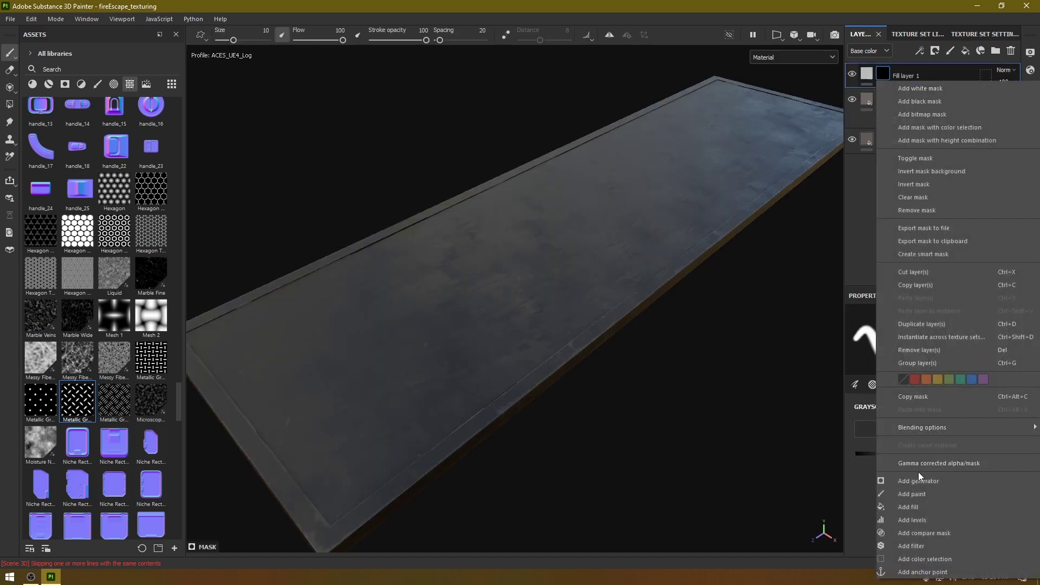
click(909, 507)
click(929, 358)
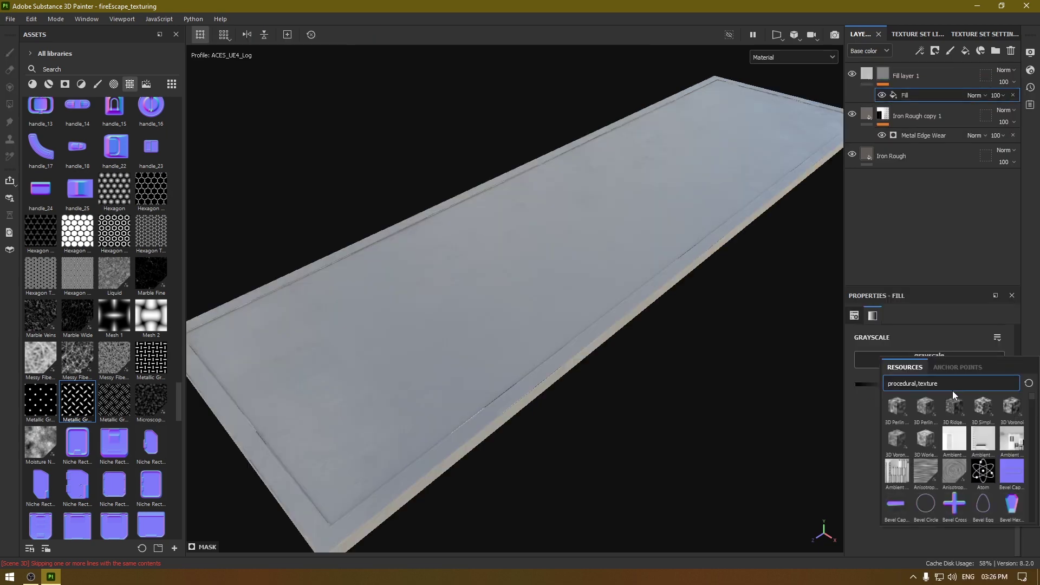
text(scratc)
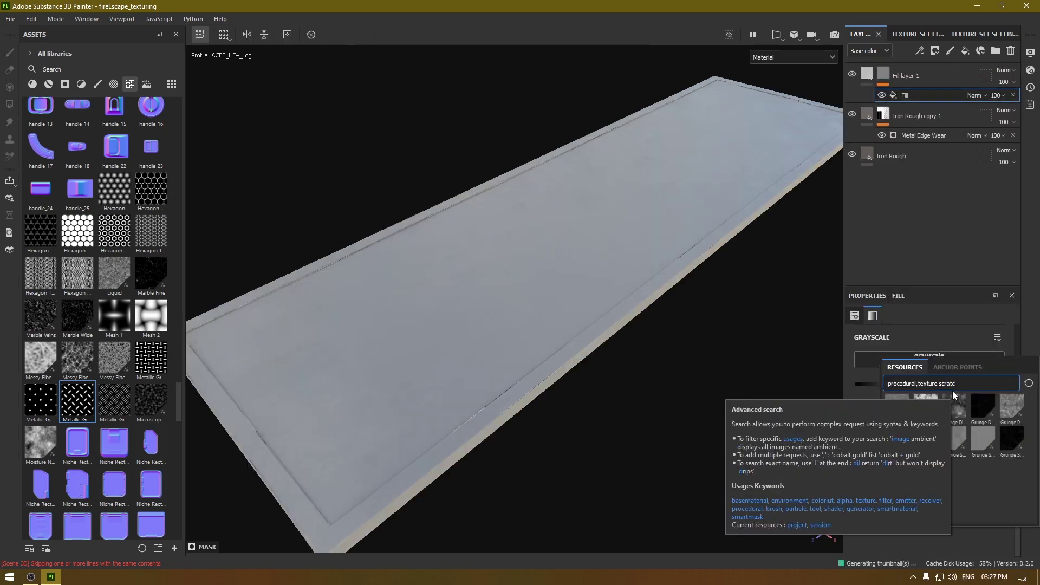
mouse_move(1009, 445)
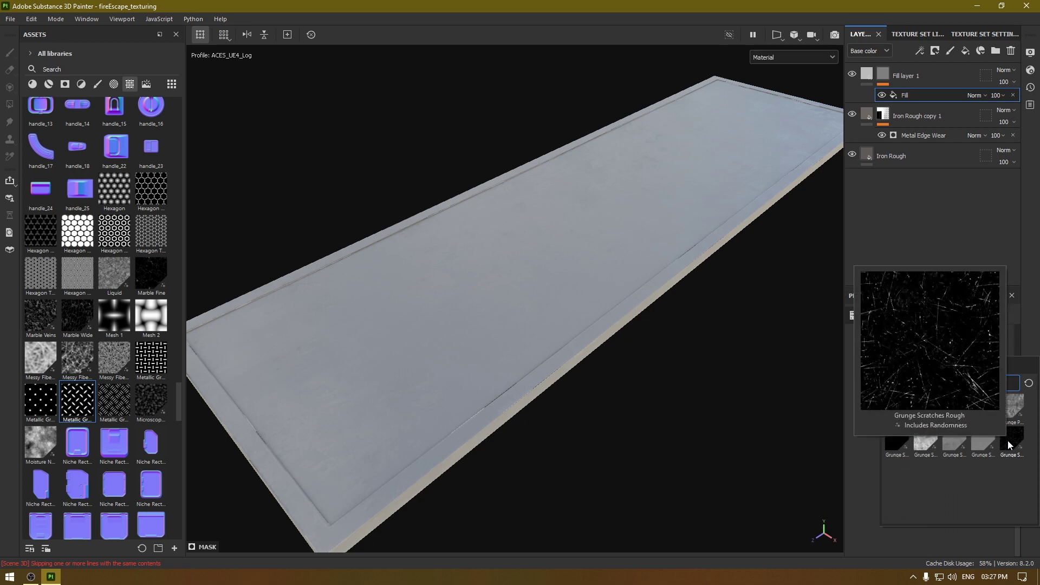
click(1009, 445)
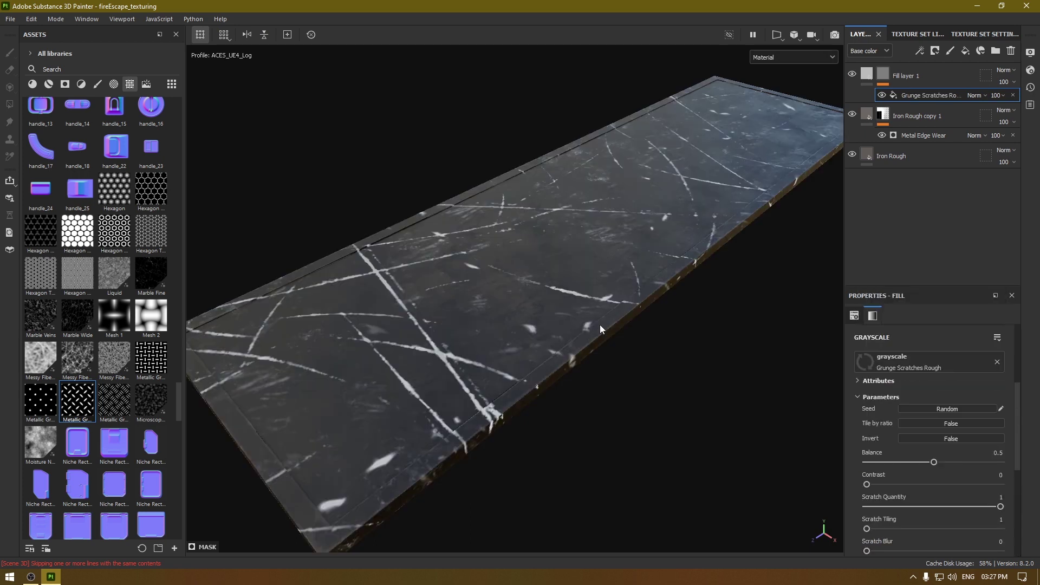
- Turn off the color, metal and normal channels of the scratches fill layer, keeping only roughness and height
click(866, 74)
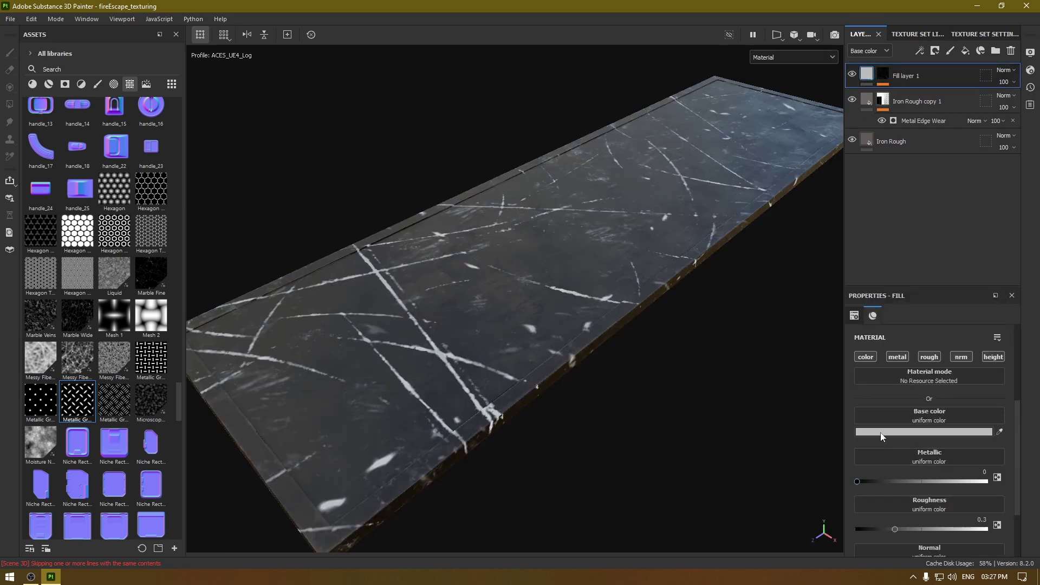
click(862, 357)
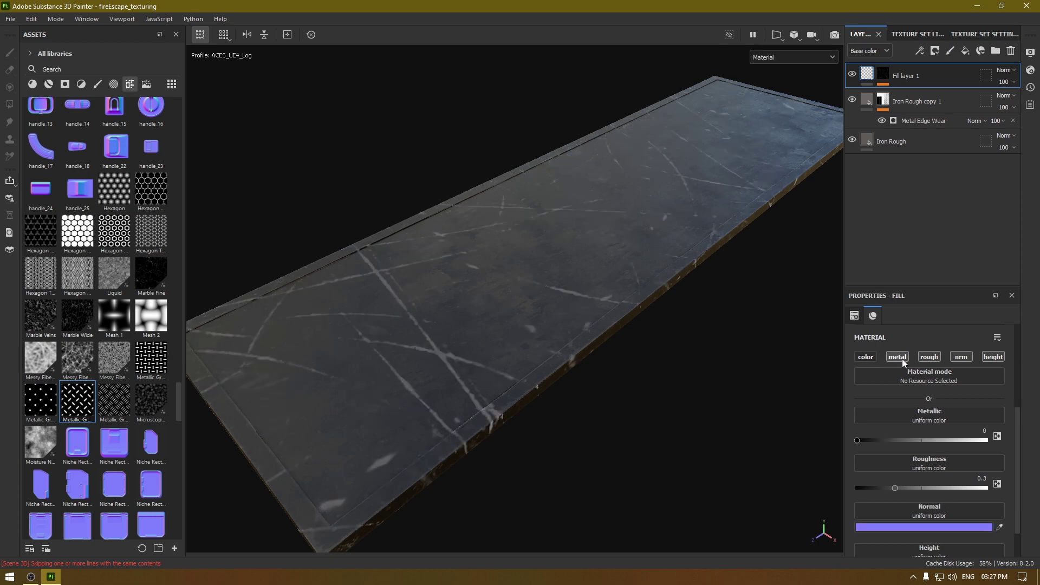
click(898, 357)
click(961, 357)
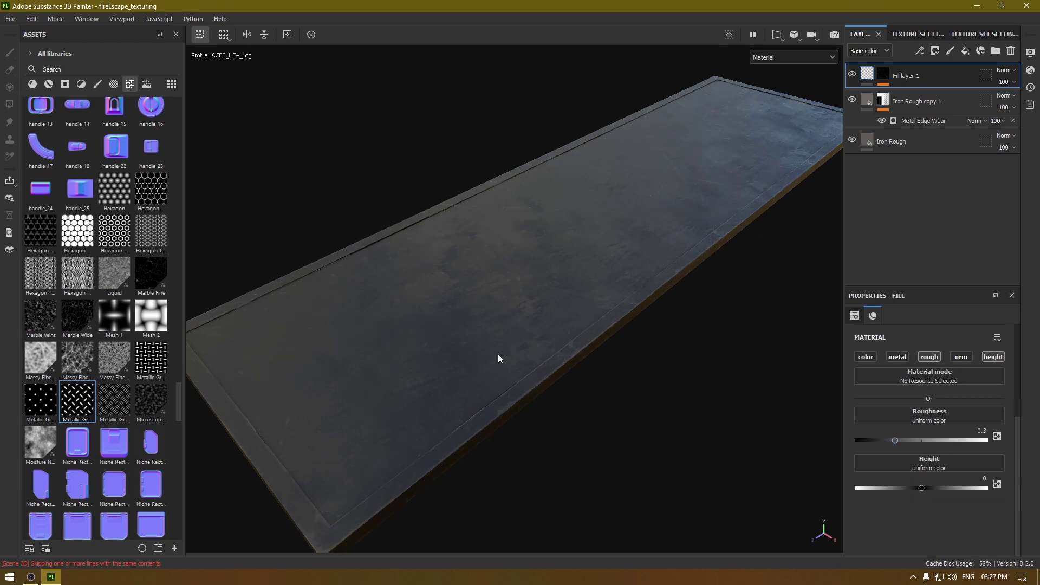
- Set the scratches layer's height to -0.0531 and its roughness to 0.7265
drag(922, 487, 918, 489)
double_click(977, 479)
click(987, 479)
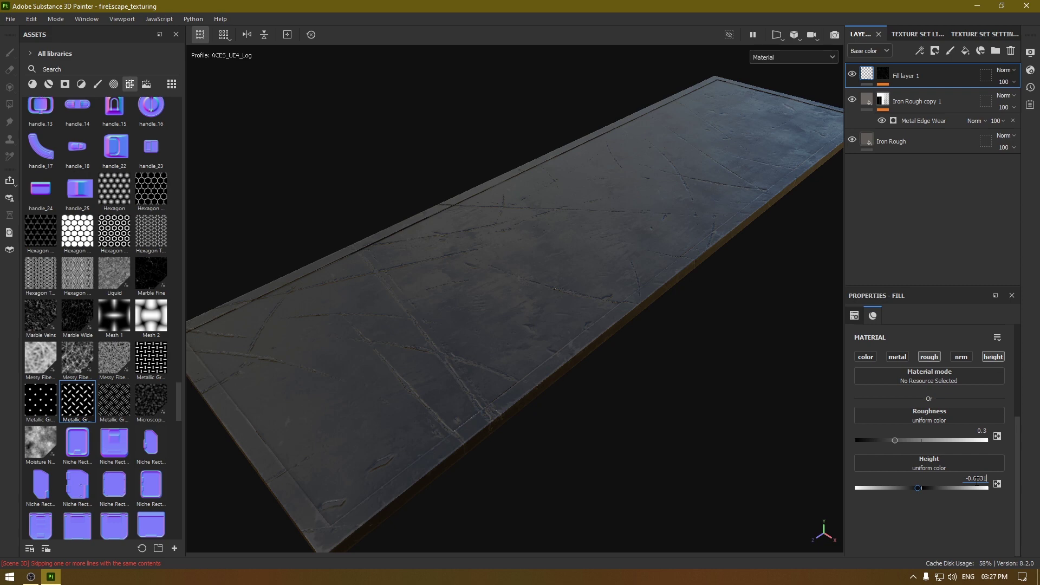
key(Return)
drag(894, 437, 953, 441)
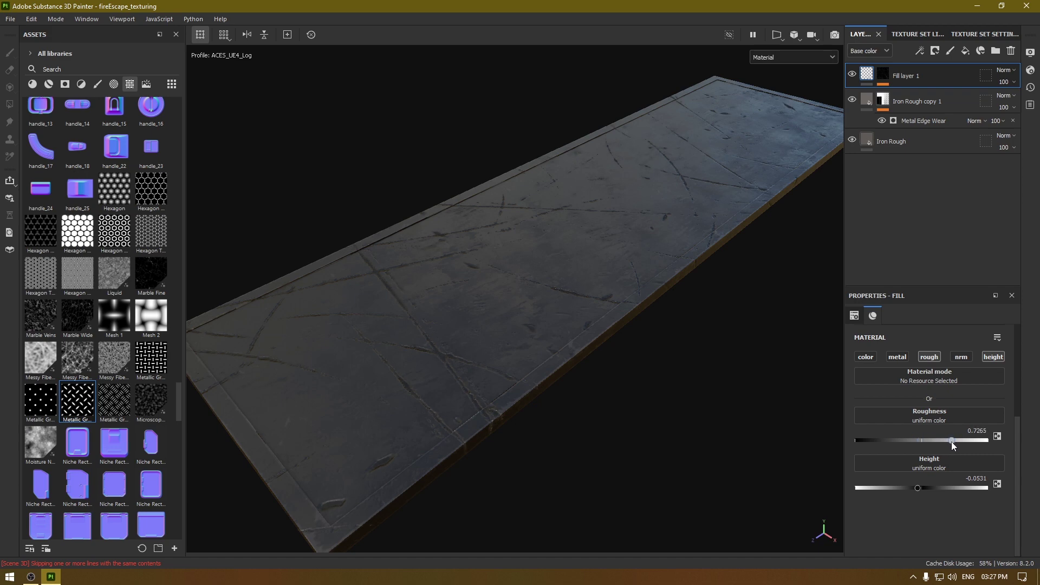
- Lower the balance of the Grunge Scratches Rough fill in the layer's mask to 0.08
click(883, 76)
key(ctrl+v)
click(907, 96)
scroll(954, 489, down, 2)
scroll(943, 444, up, 2)
scroll(928, 423, up, 2)
scroll(931, 476, down, 2)
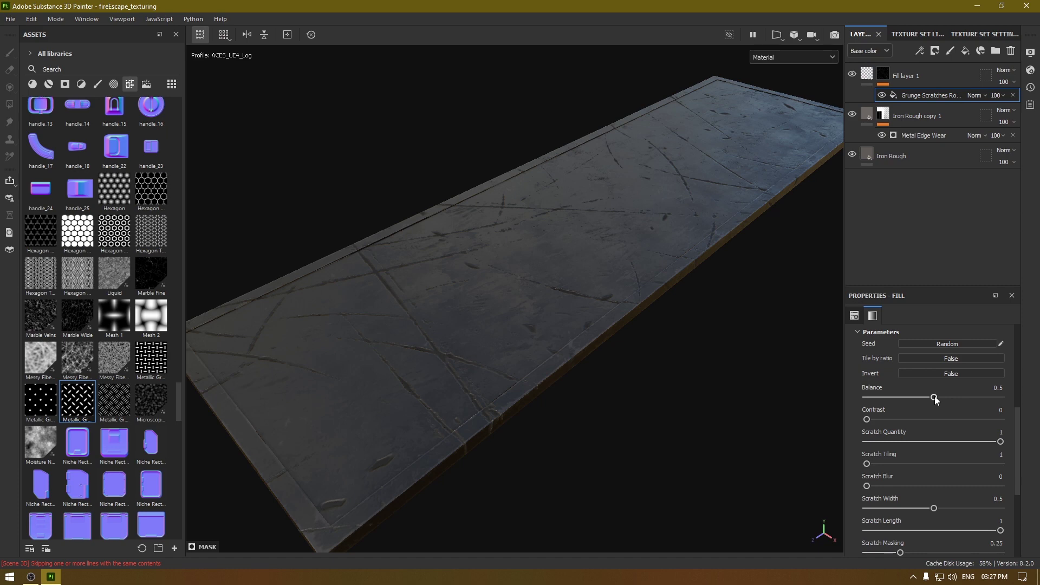
drag(935, 396, 885, 405)
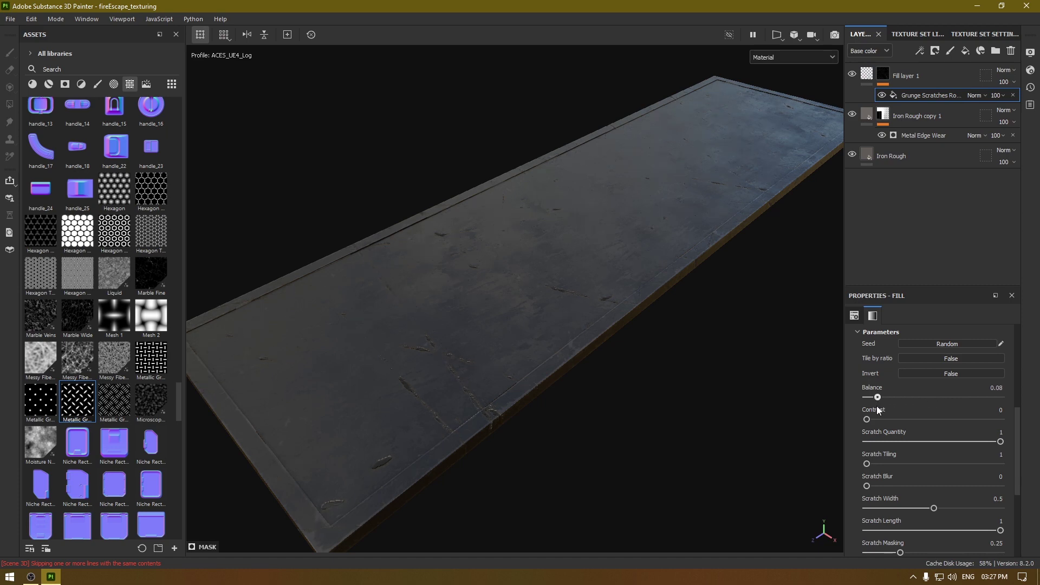
key(f)
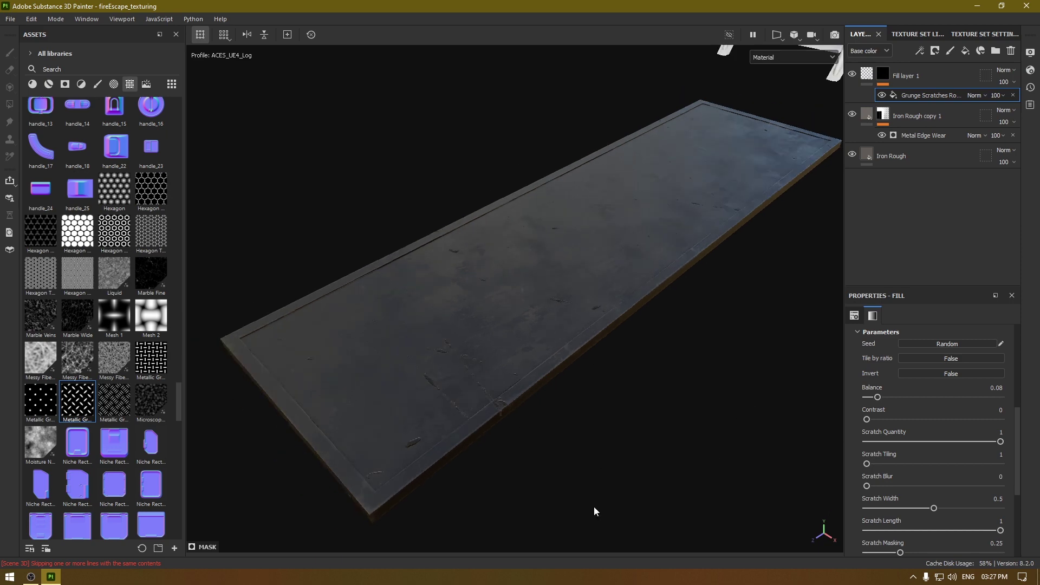
- Set the scratch tiling of the Grunge Scratches Rough mask fill to 5 and the scratch quantity to 0.48
drag(866, 464, 920, 464)
drag(996, 460, 976, 457)
scroll(901, 455, down, 3)
scroll(908, 404, up, 1)
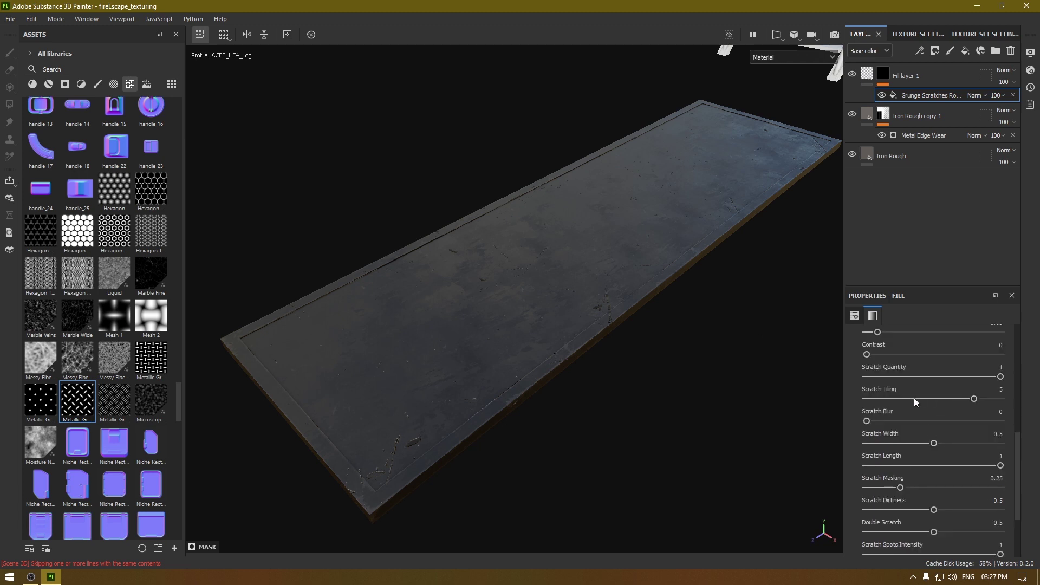
drag(998, 376, 931, 388)
scroll(922, 366, up, 1)
scroll(915, 450, down, 2)
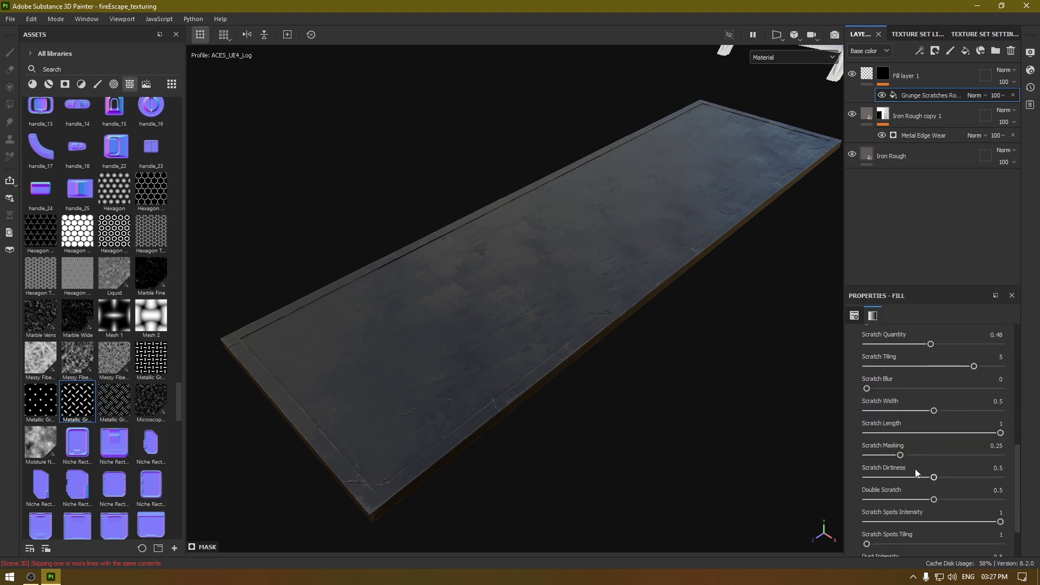
- Set the scratch length to 0.72 and raise the balance of the scratches mask fill slightly
click(963, 444)
scroll(927, 488, down, 2)
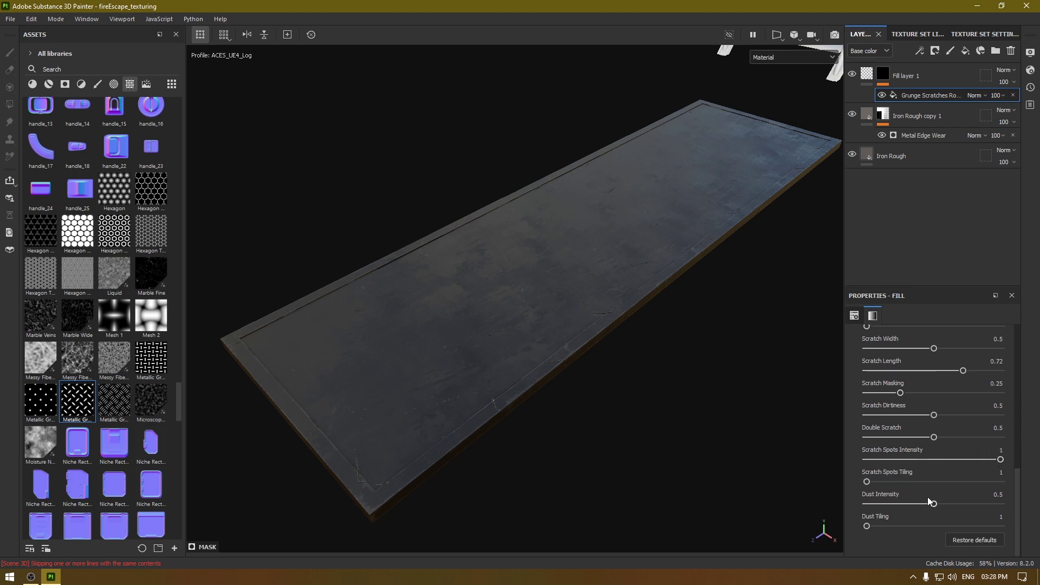
scroll(908, 524, up, 6)
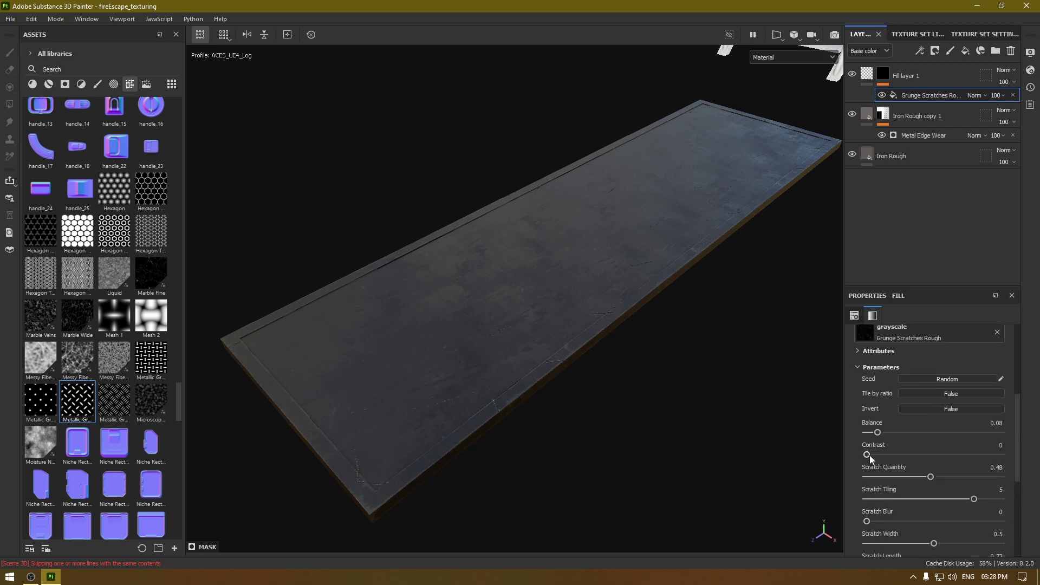
drag(877, 433, 901, 432)
- Adjust the height value of Fill layer 1's material to make the scratches shallower
alt+right_drag(650, 302, 684, 291)
key(Delete)
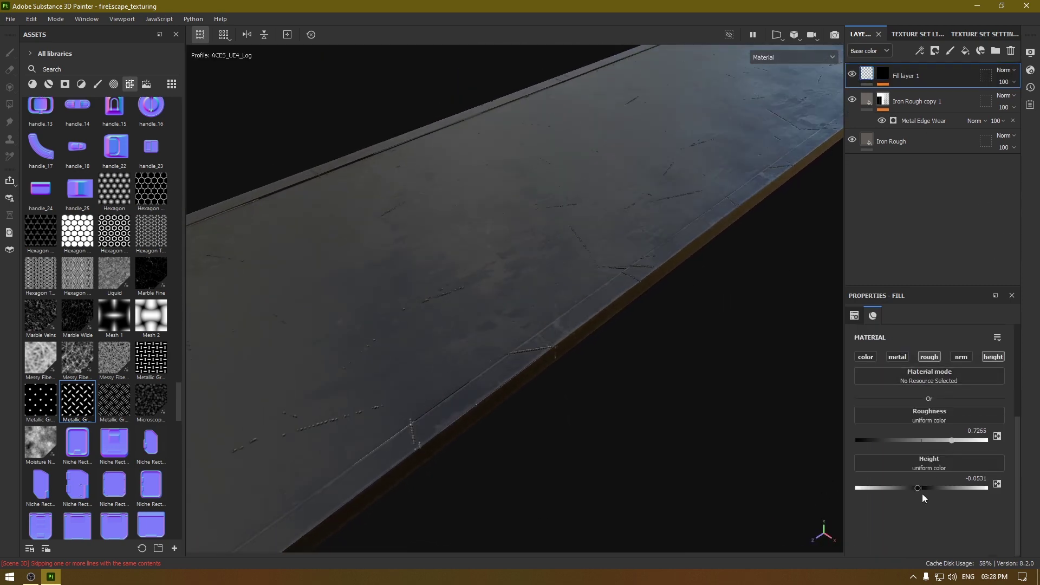
drag(967, 478, 975, 478)
- Reduce the opacity of the Grunge Scratches Rough fill in the mask to 54
click(883, 74)
key(ctrl+v)
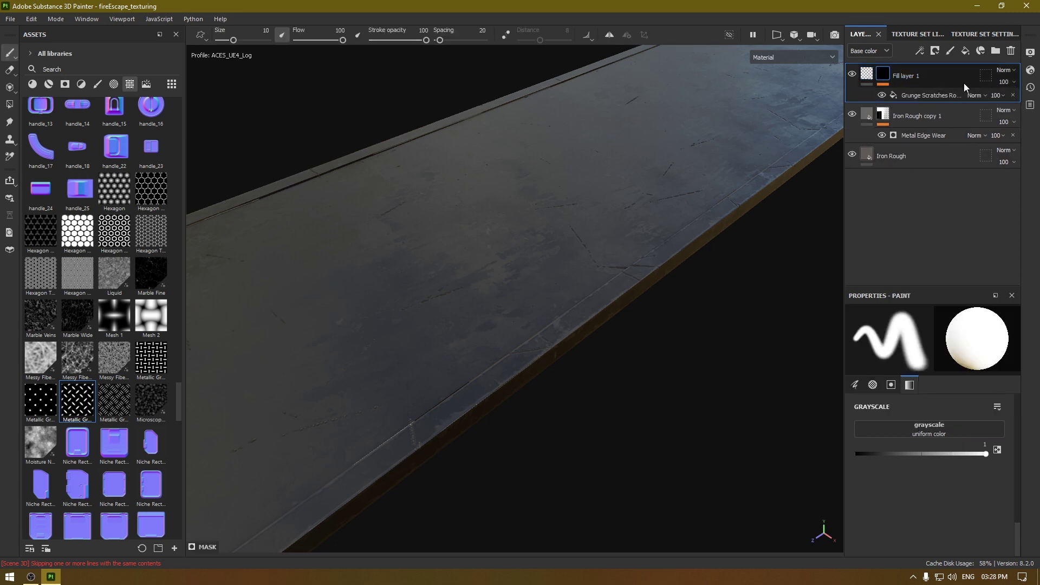
click(1001, 94)
drag(1035, 115, 1017, 118)
mouse_move(542, 325)
alt+mouse_down()
mouse_move(352, 333)
mouse_move(418, 263)
mouse_move(564, 285)
mouse_move(534, 295)
mouse_move(464, 360)
mouse_move(477, 344)
alt+mouse_up()
alt+drag(551, 394, 588, 350)
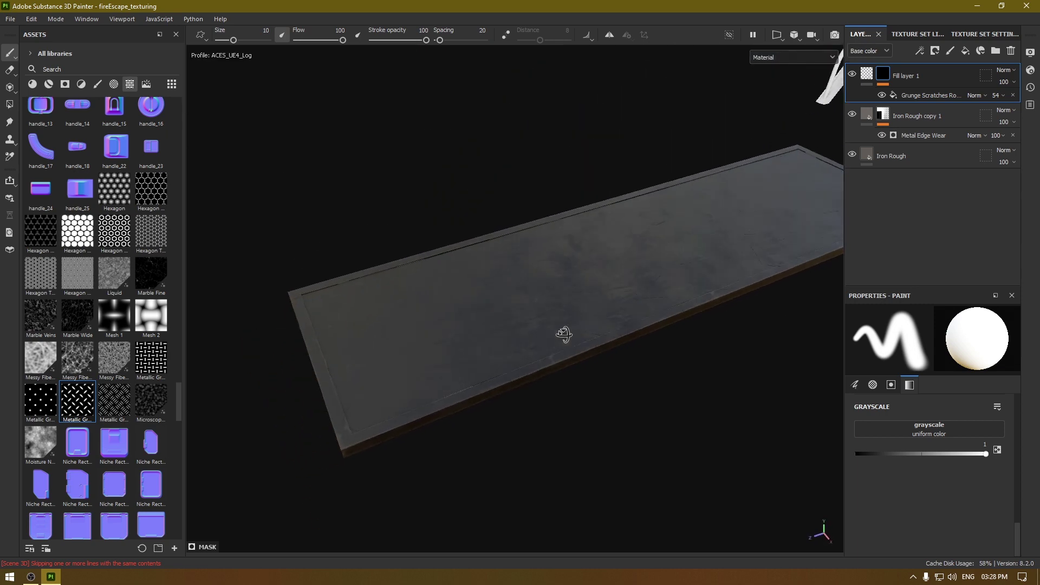
- Add a second fill layer on top of the stack with a black mask and add a fill to that mask
scroll(156, 242, up, 15)
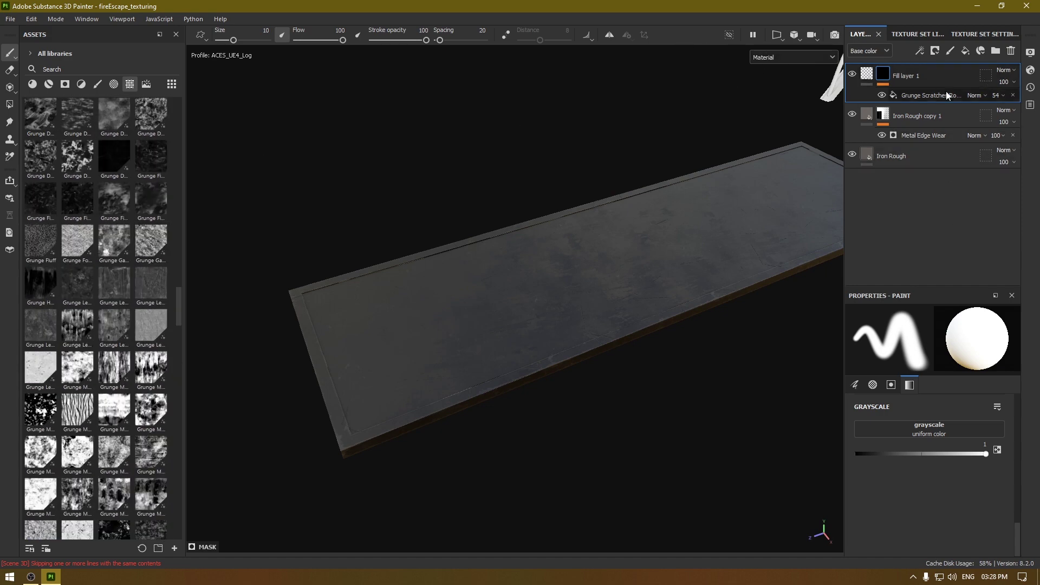
click(965, 50)
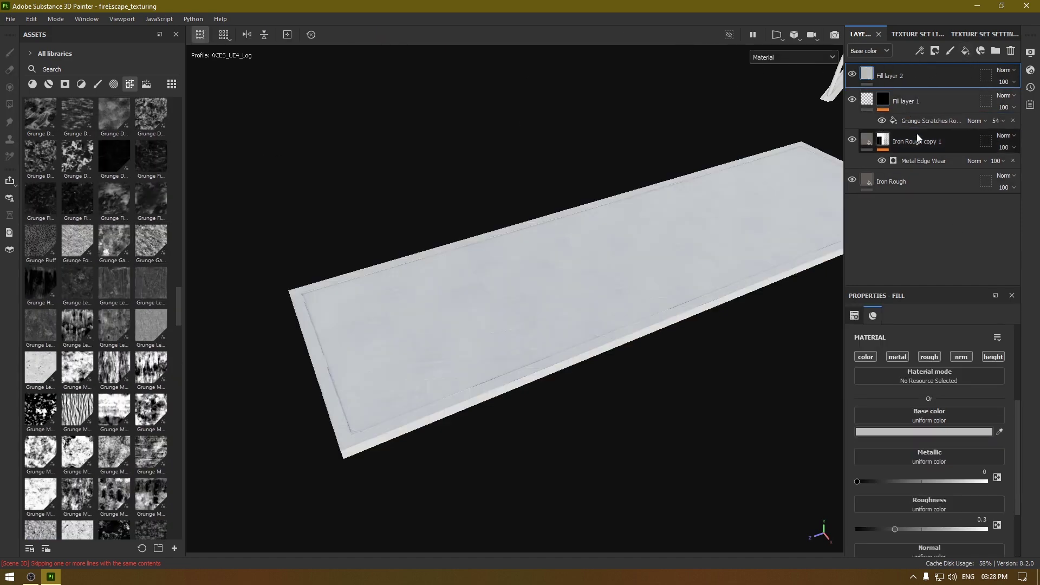
right_click(893, 75)
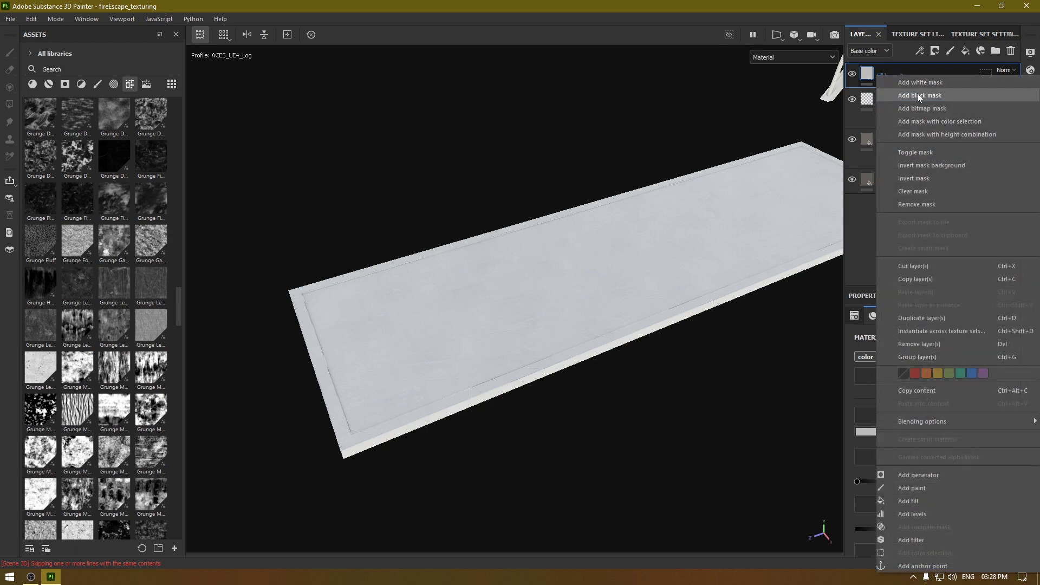
click(918, 95)
right_click(912, 75)
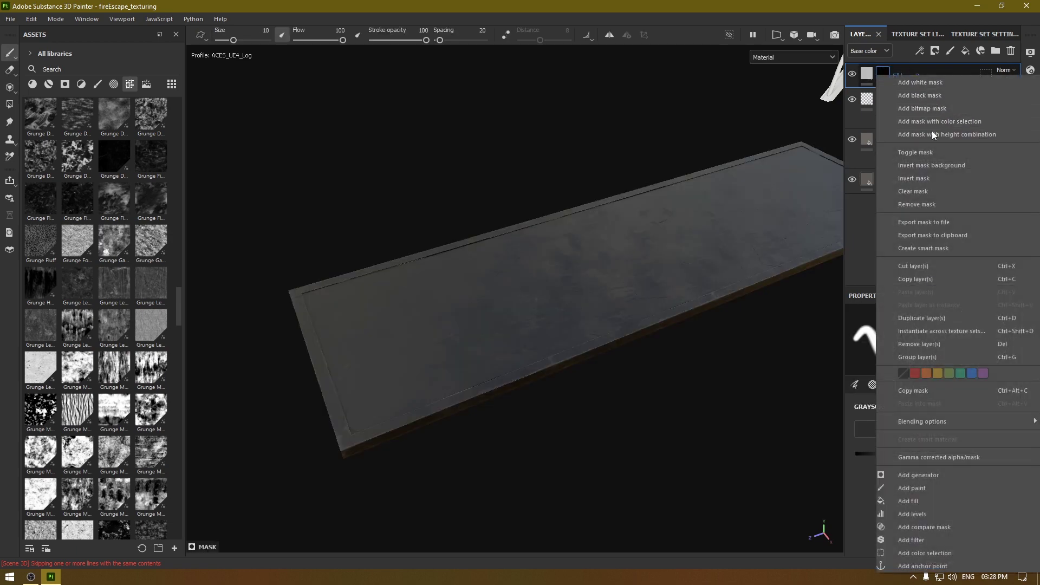
click(924, 501)
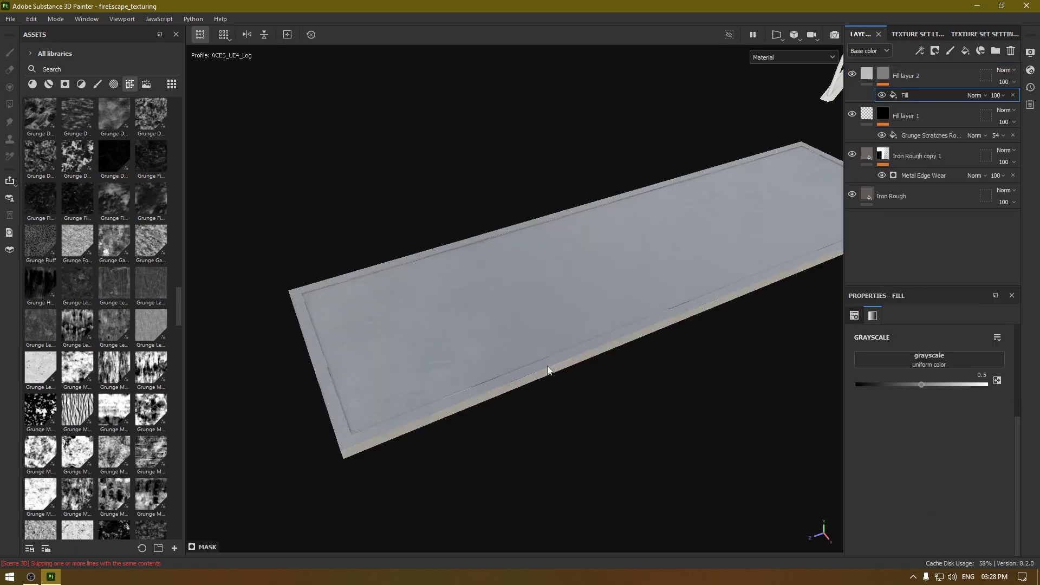
- Find the Metallic Grate Simple texture among the texture assets and assign it to the new mask fill's grayscale
scroll(94, 130, up, 6)
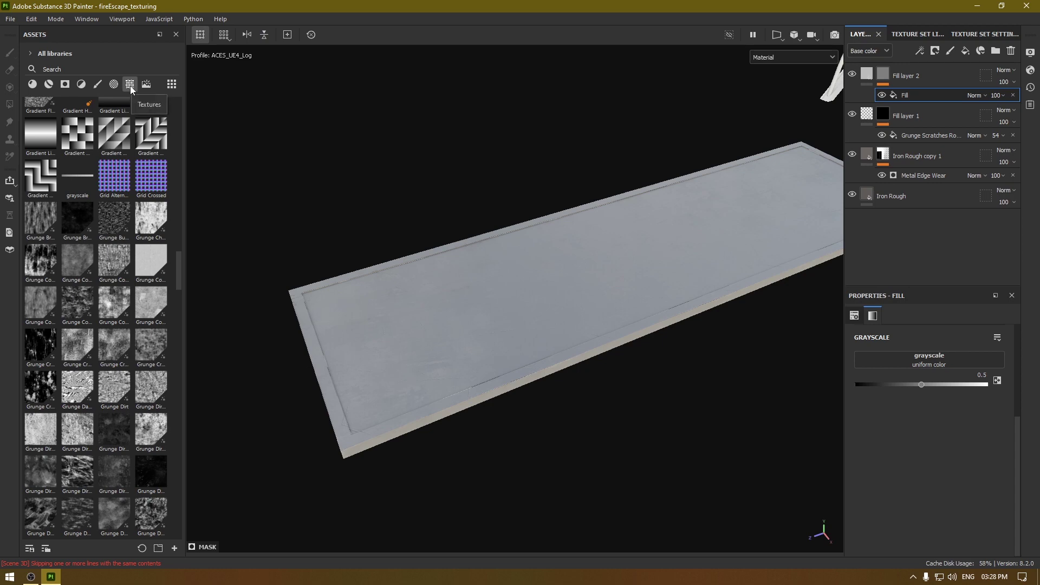
scroll(124, 291, up, 5)
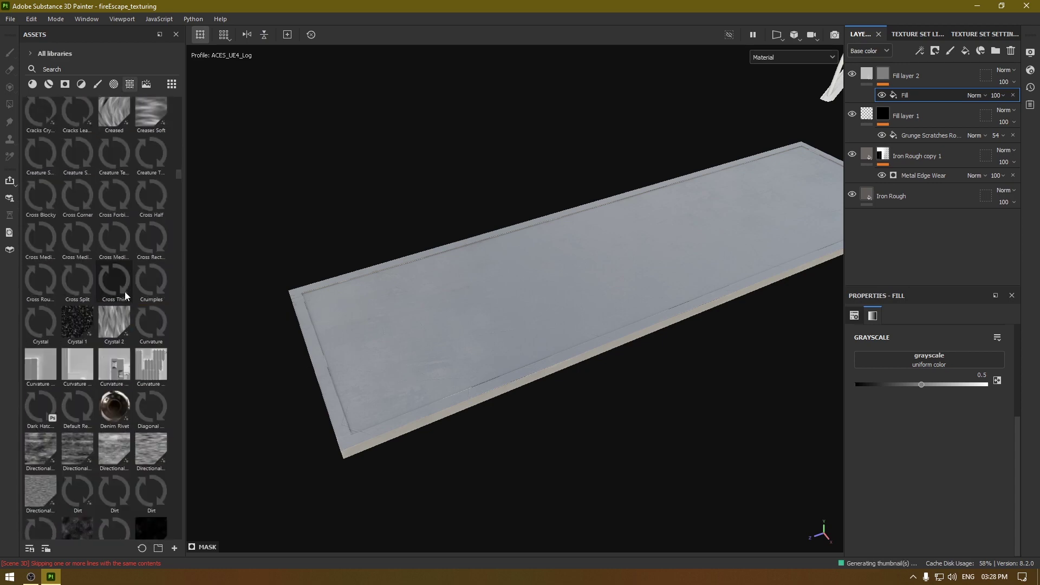
scroll(75, 307, up, 4)
scroll(96, 296, up, 6)
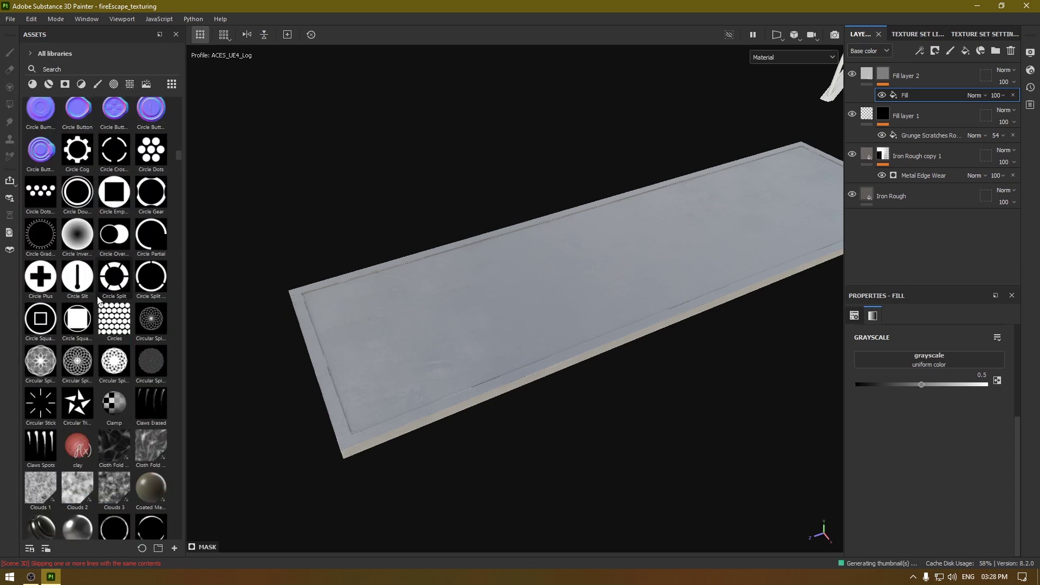
scroll(93, 253, down, 2)
scroll(93, 252, up, 9)
scroll(92, 252, up, 18)
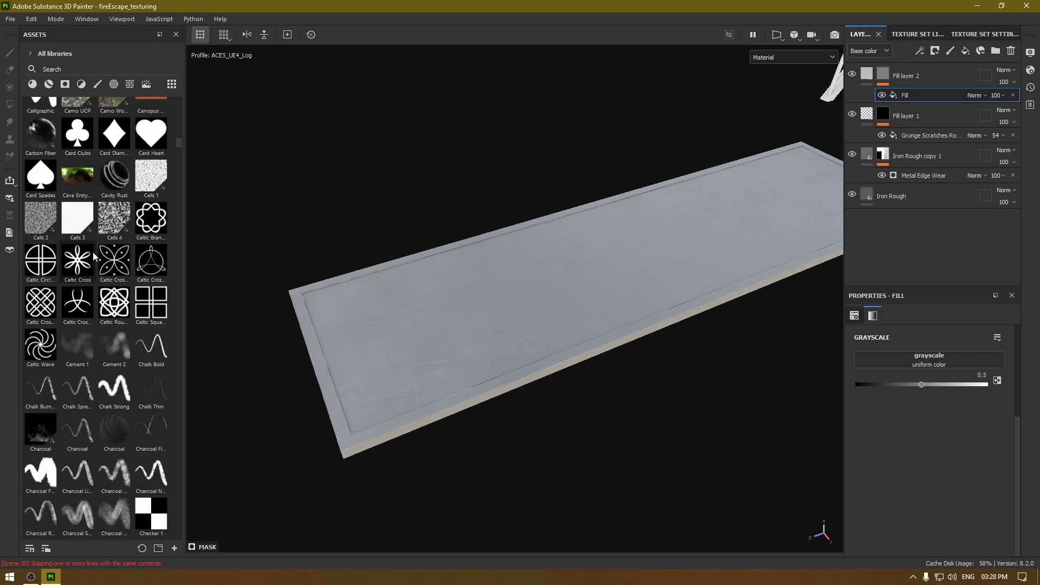
click(130, 84)
scroll(138, 133, down, 10)
scroll(111, 345, down, 12)
scroll(111, 344, down, 12)
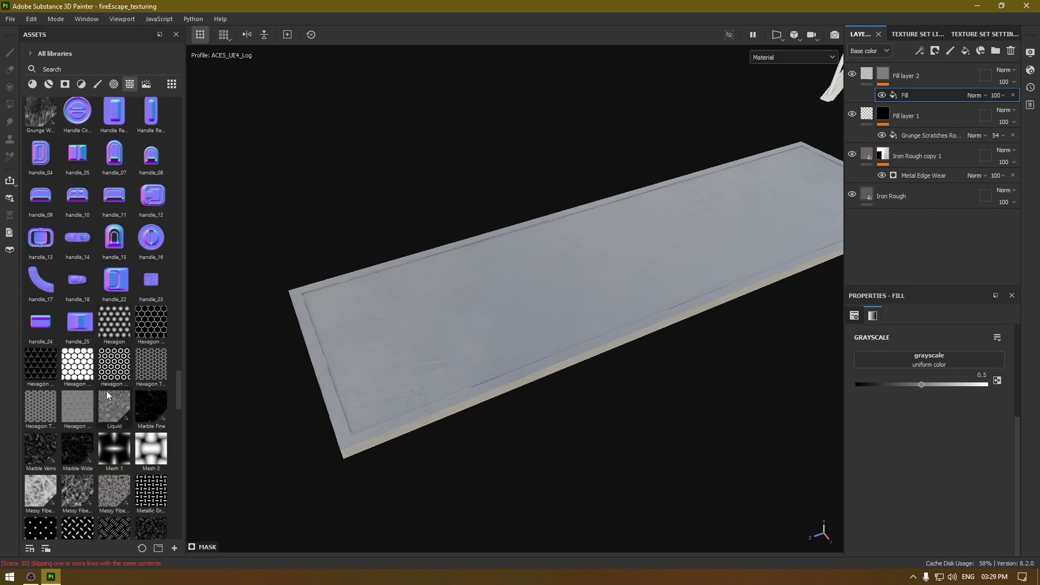
scroll(141, 390, down, 4)
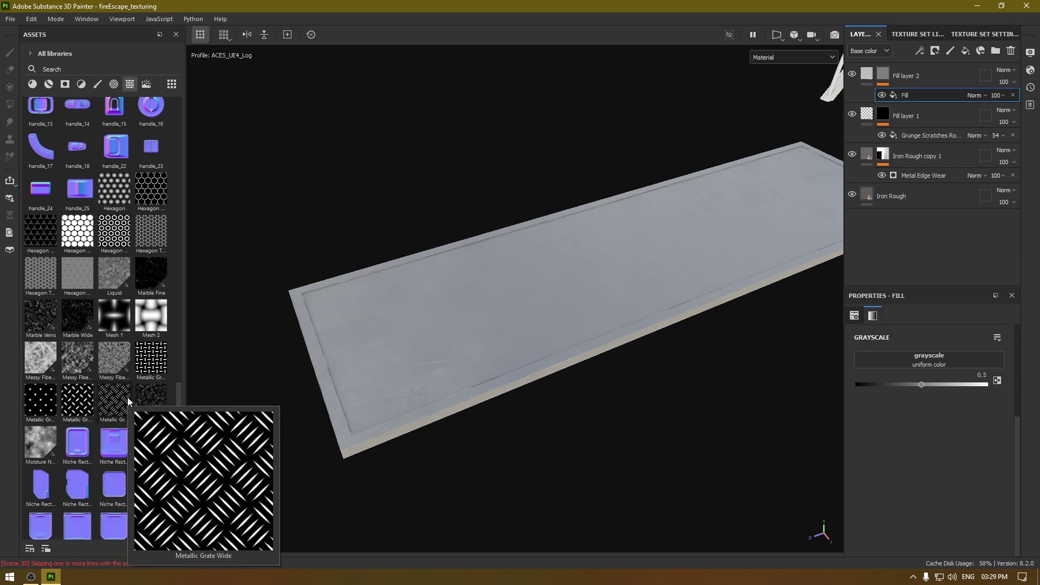
drag(80, 398, 954, 357)
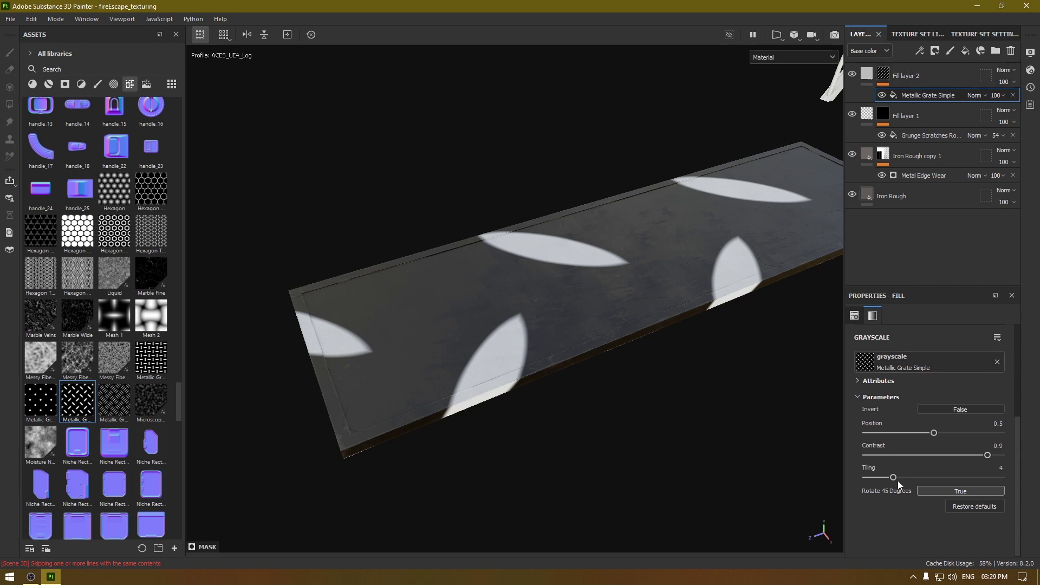
- Set the tiling of the Metallic Grate Simple pattern to 100
drag(894, 477, 1002, 478)
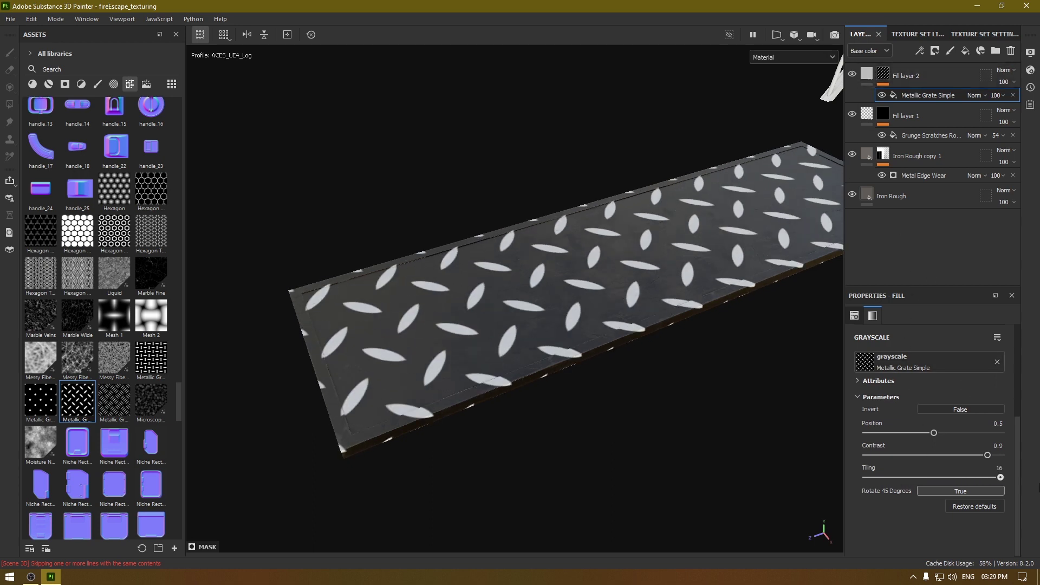
click(1005, 466)
text(100)
key(Return)
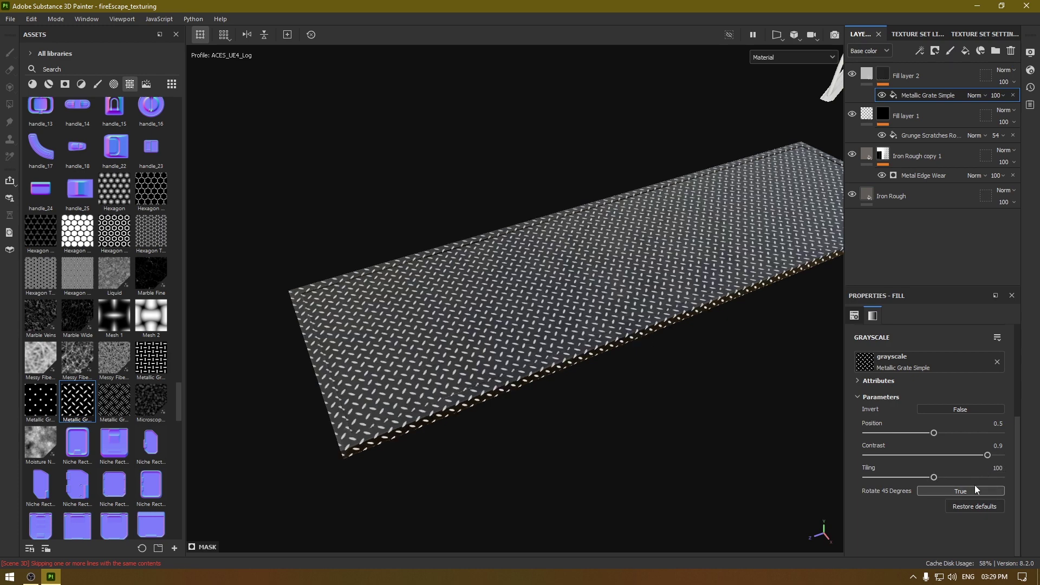
scroll(974, 485, up, 3)
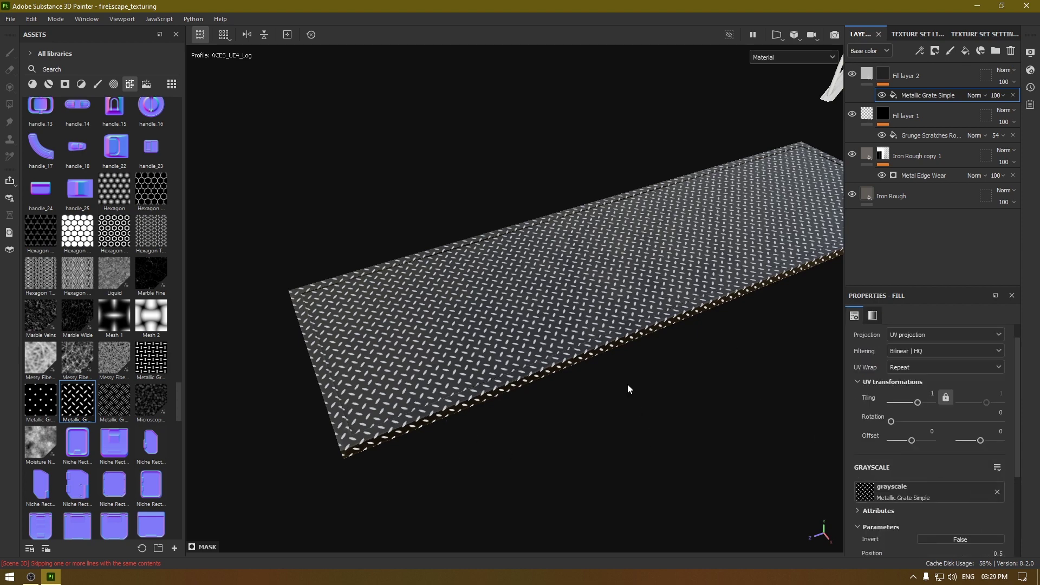
- Turn off the color and normal channels of Fill layer 2, leaving metal, roughness and height active
click(883, 74)
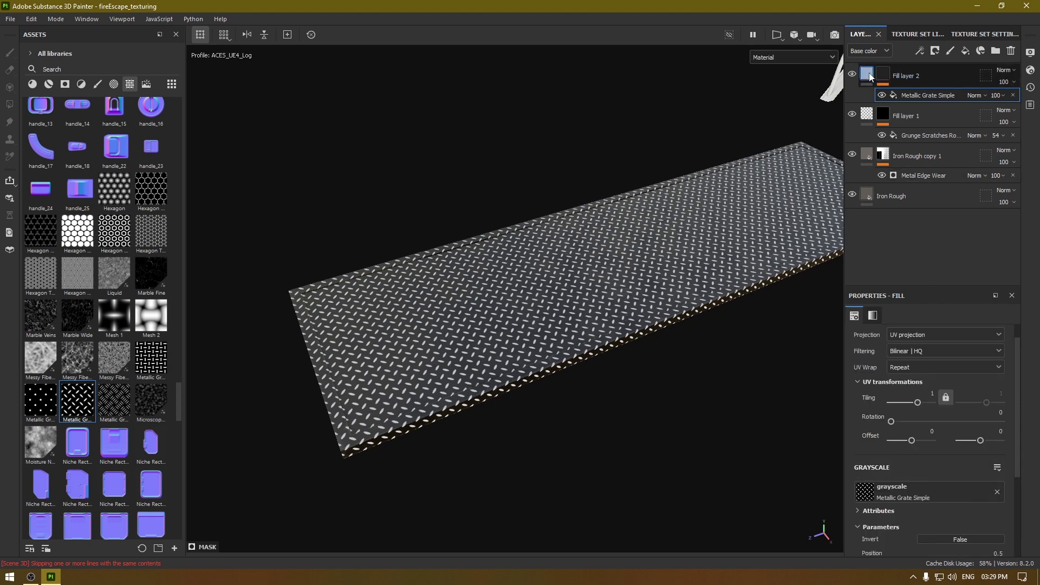
key(Delete)
click(865, 487)
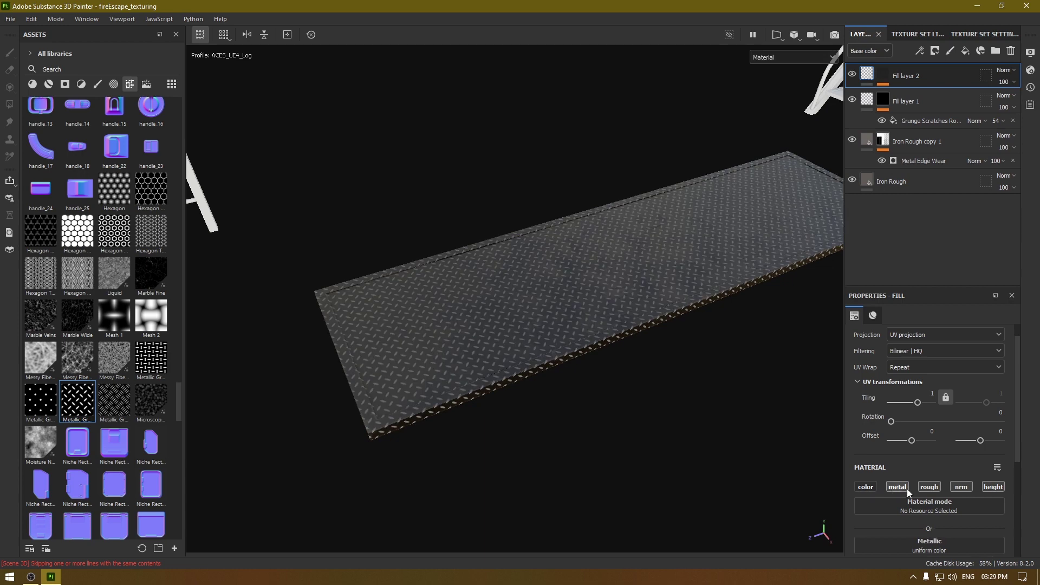
scroll(970, 487, down, 2)
click(956, 423)
scroll(953, 466, down, 2)
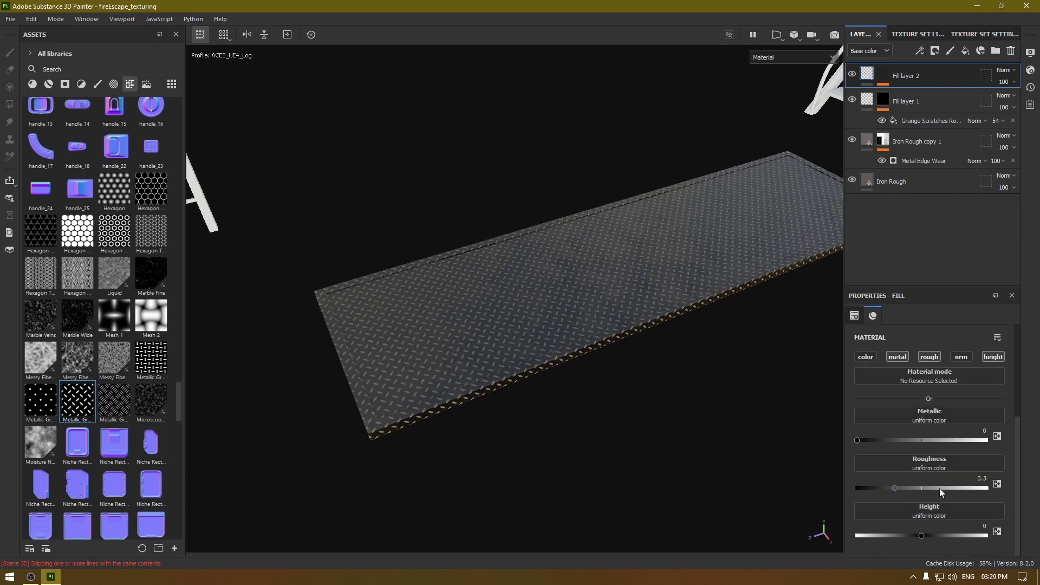
- Raise Fill layer 2's height to 0.7306 to emboss the grate pattern and inspect the plate surface up close
drag(919, 535, 970, 536)
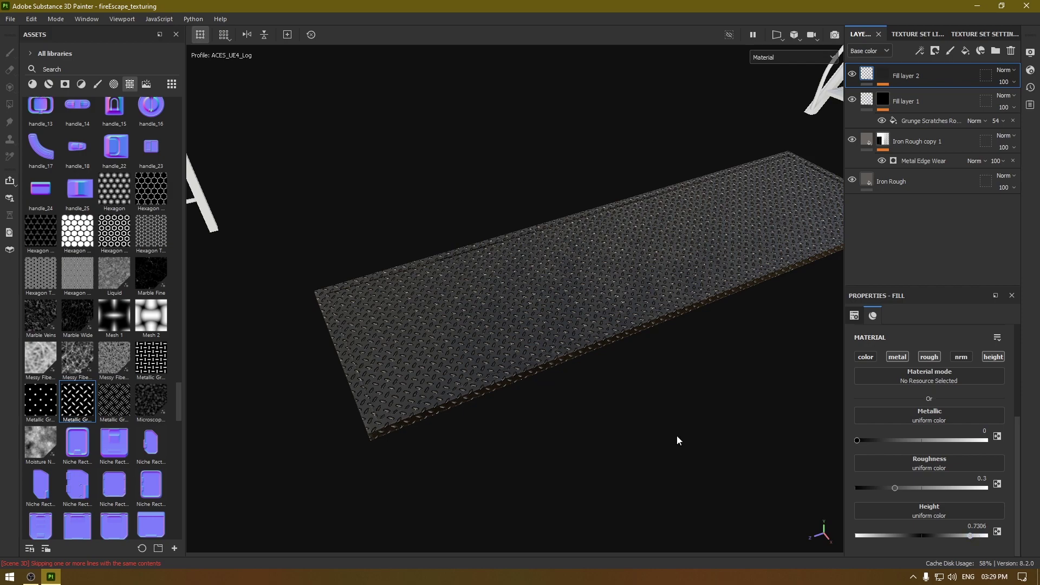
alt+drag(481, 378, 494, 414)
scroll(511, 351, up, 5)
alt+drag(511, 350, 534, 214)
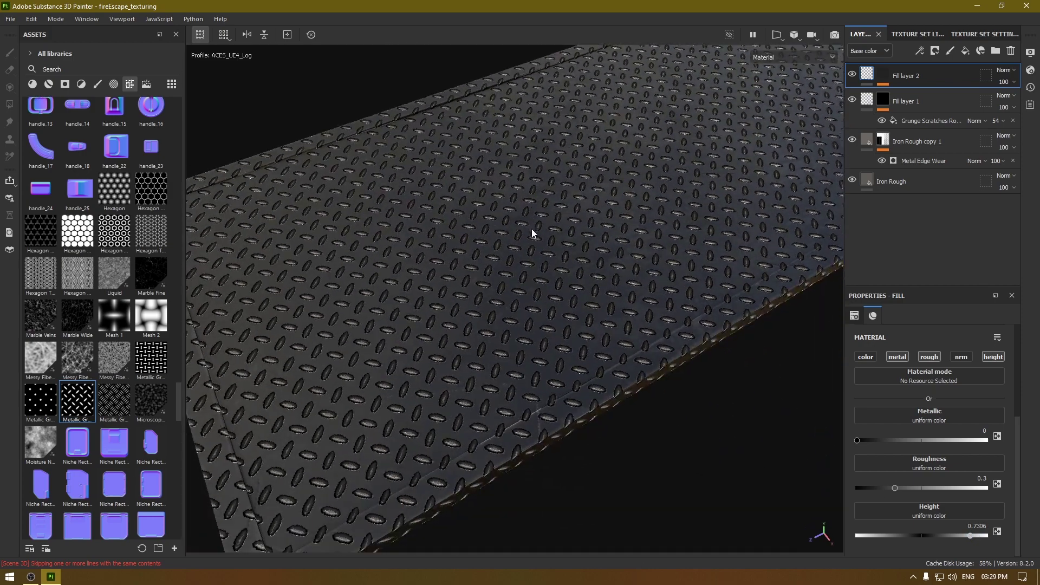
- Lower Fill layer 2's height to 0.3
click(978, 526)
text(0.)
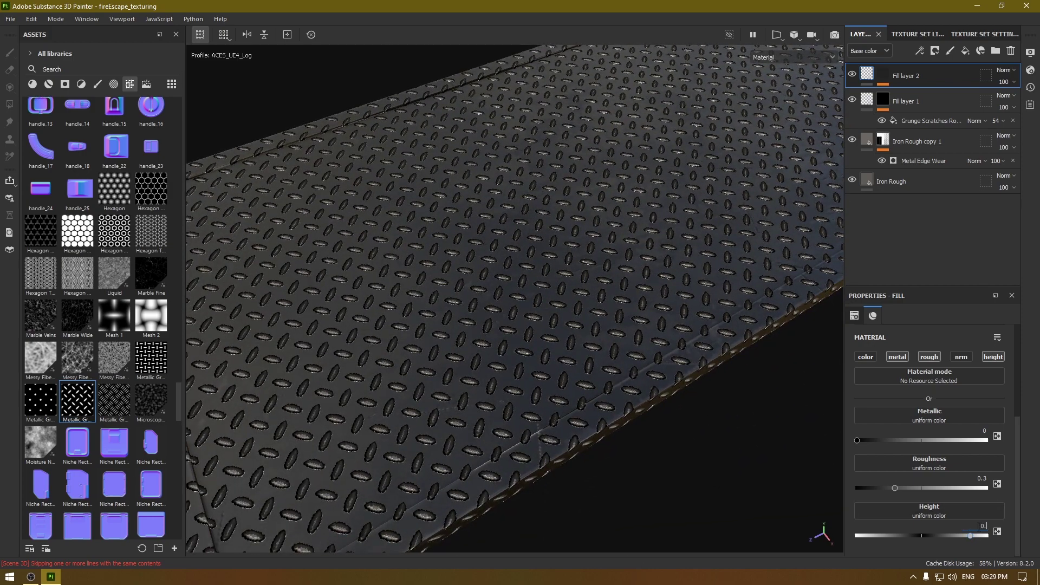
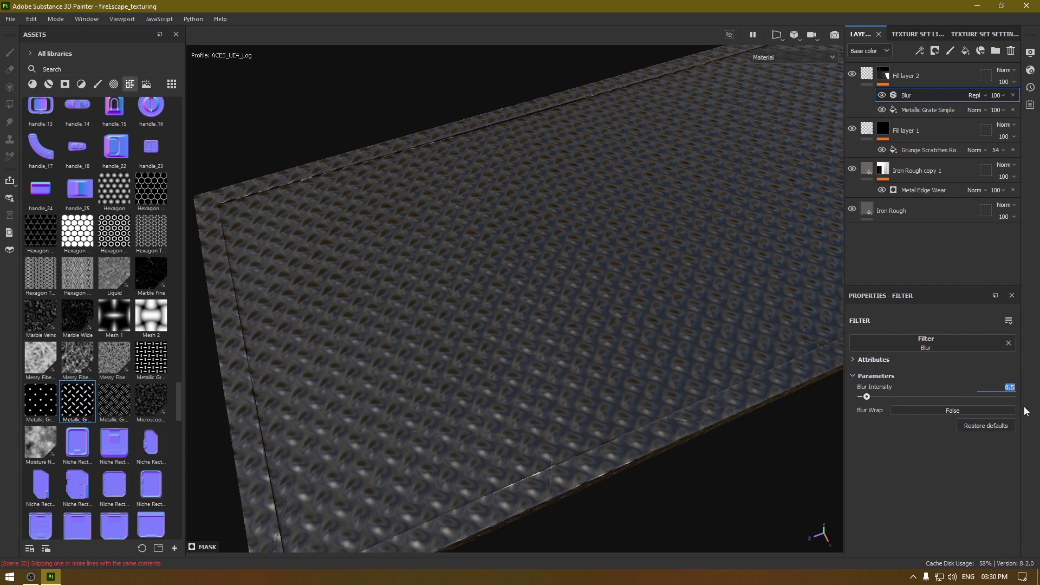
- Reduce the intensity of the Blur filter on Fill layer 2's mask to 0.2 and finally to 0.1
text(2)
key(Return)
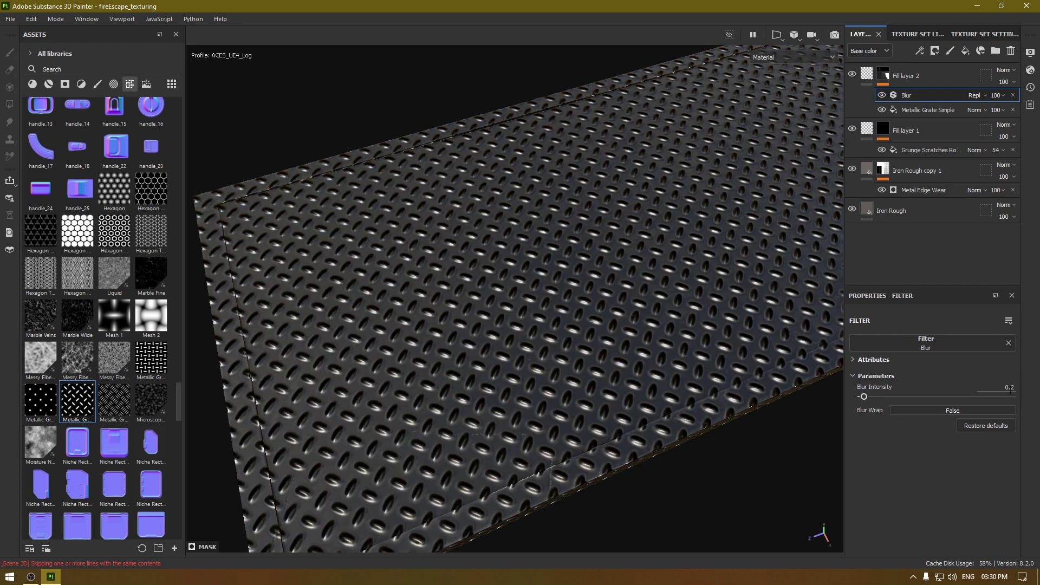
click(1010, 388)
text(0.1)
key(Return)
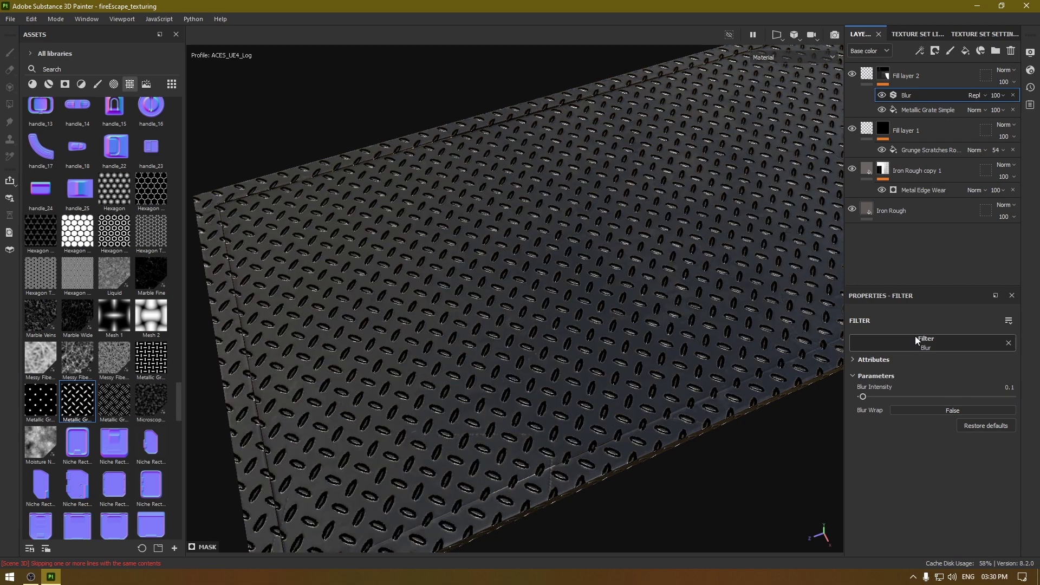
- Try blur intensities of 0.12 and 0.11 on the grate pattern, return to 0.1, and inspect the whole plate
double_click(1012, 388)
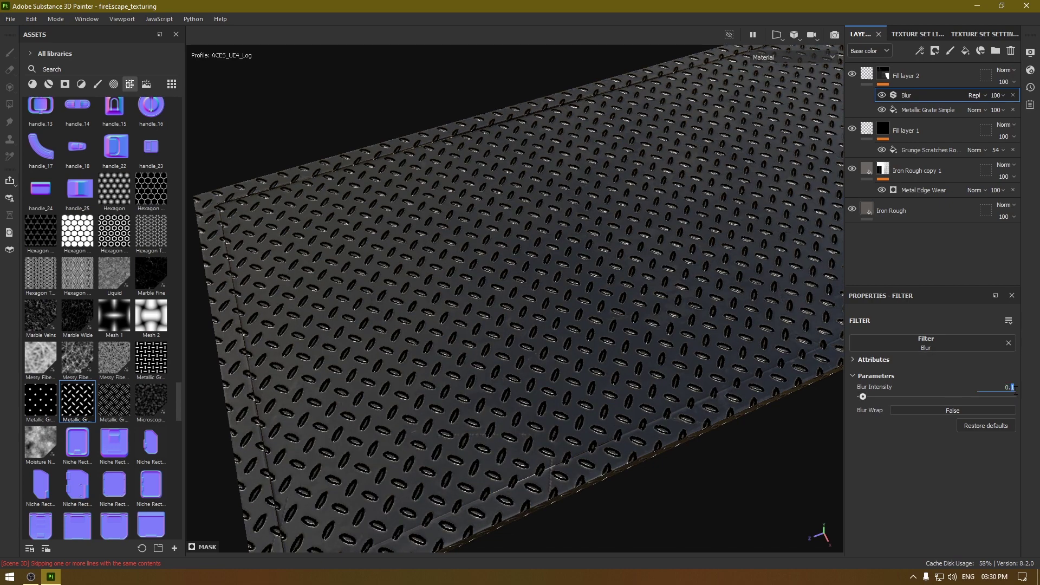
key(Return)
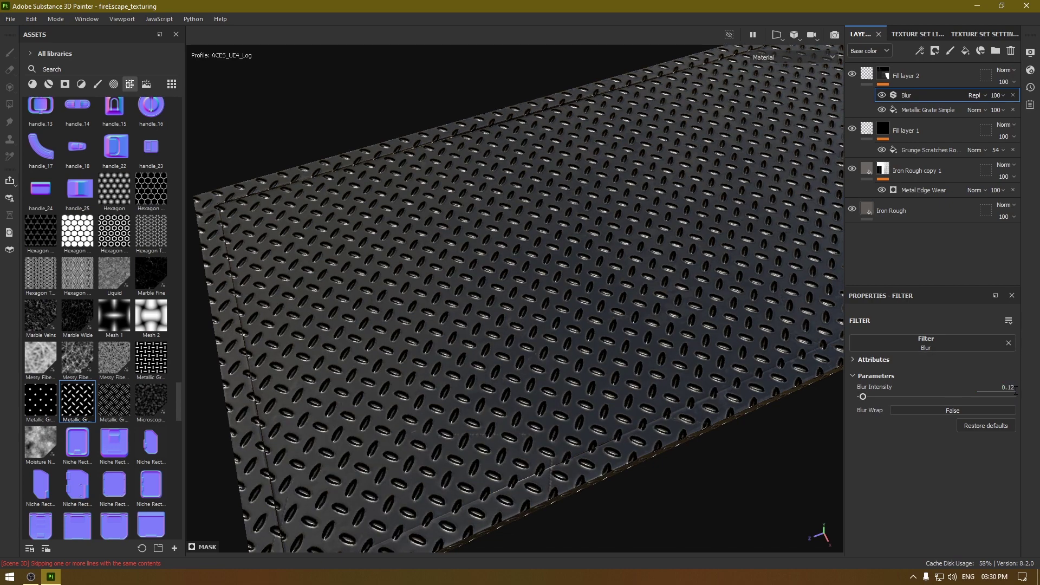
double_click(1015, 390)
text(11)
key(Return)
click(1016, 390)
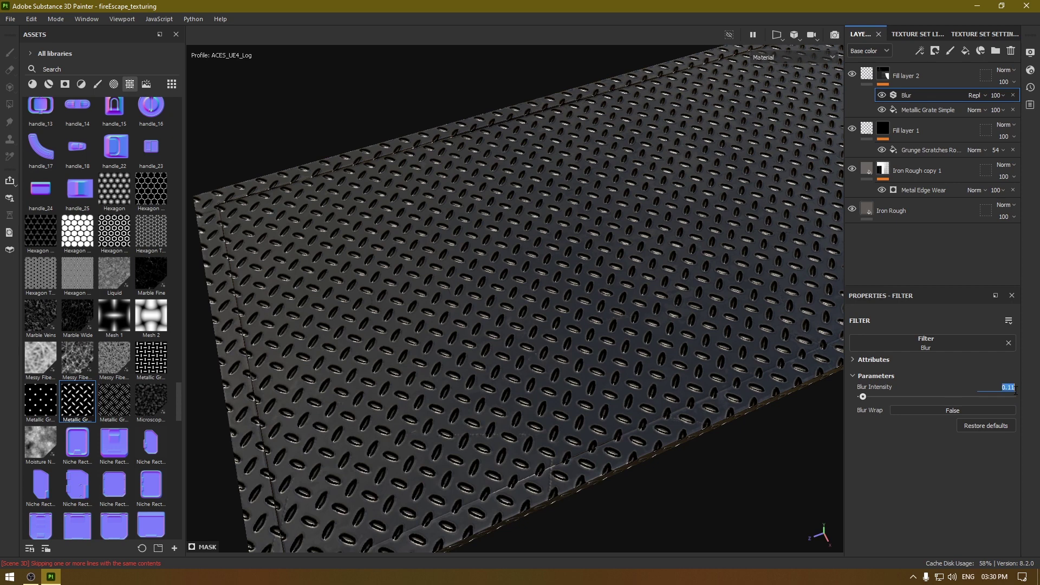
text(0.1)
alt+drag(542, 152, 278, 280)
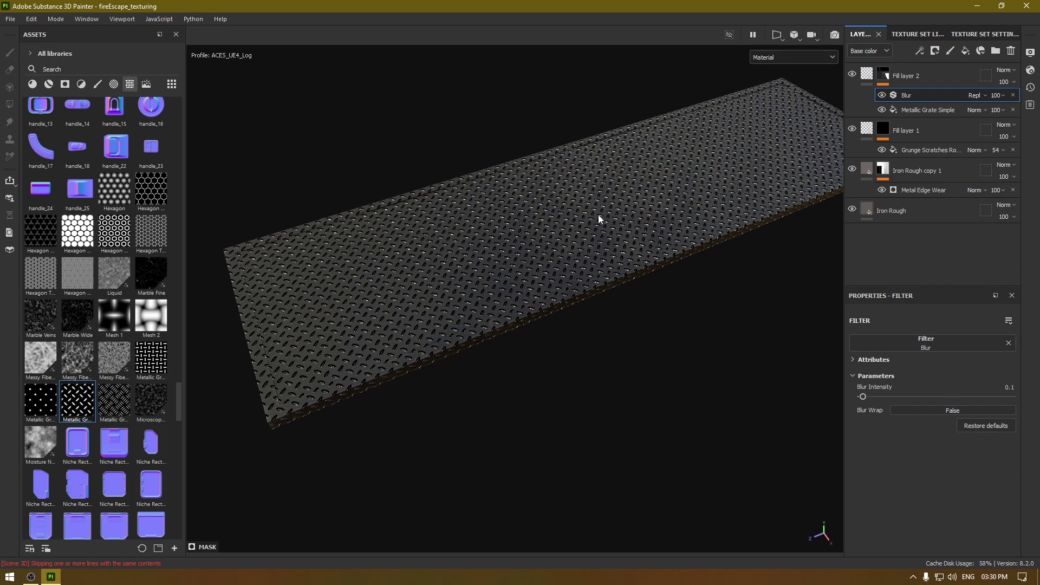
alt+drag(600, 219, 522, 228)
alt+drag(460, 249, 450, 320)
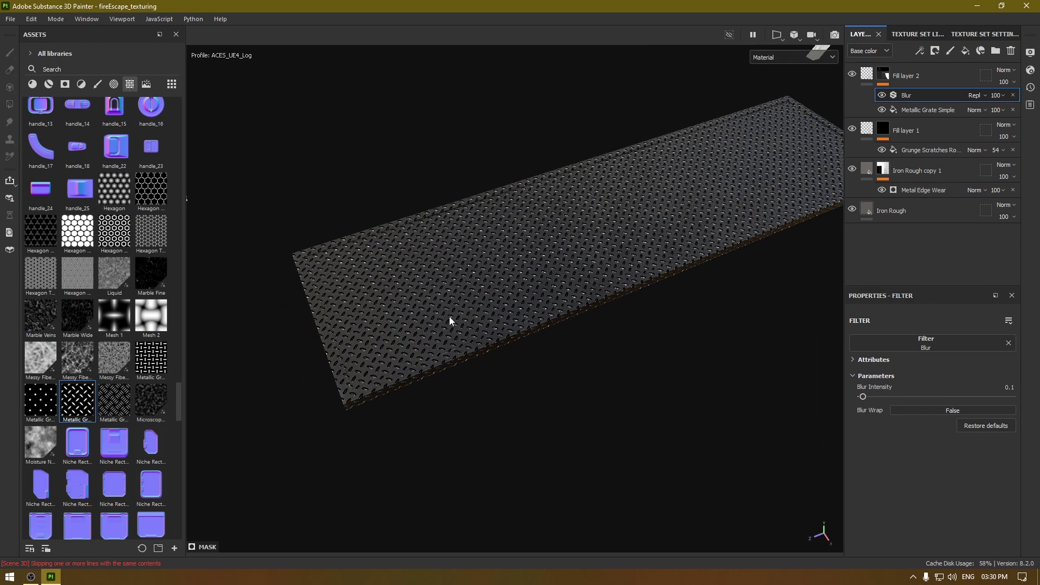
- Group Fill layer 2 into a folder and rename the folder Details
click(910, 80)
key(m)
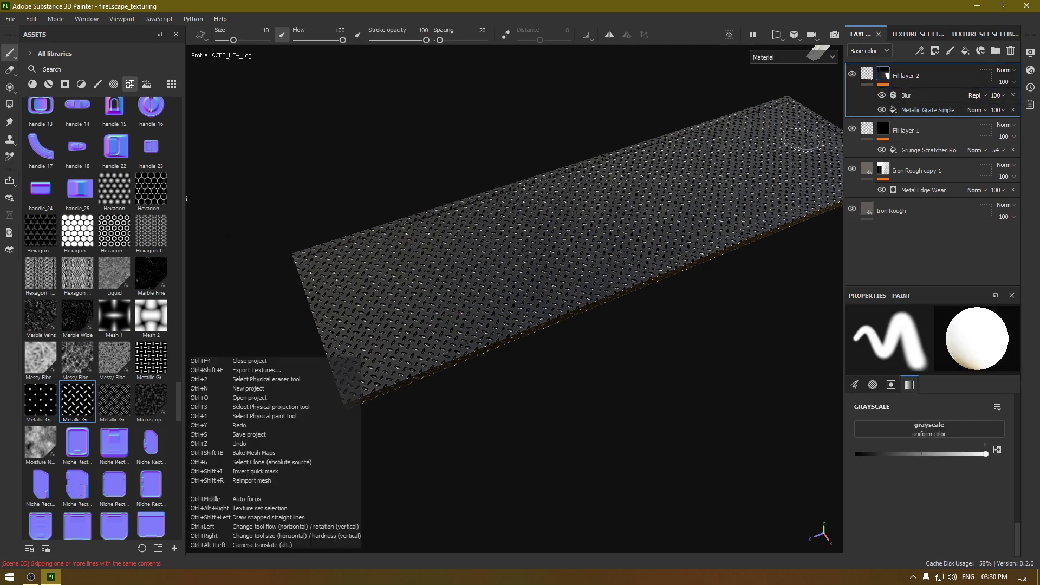
key(m)
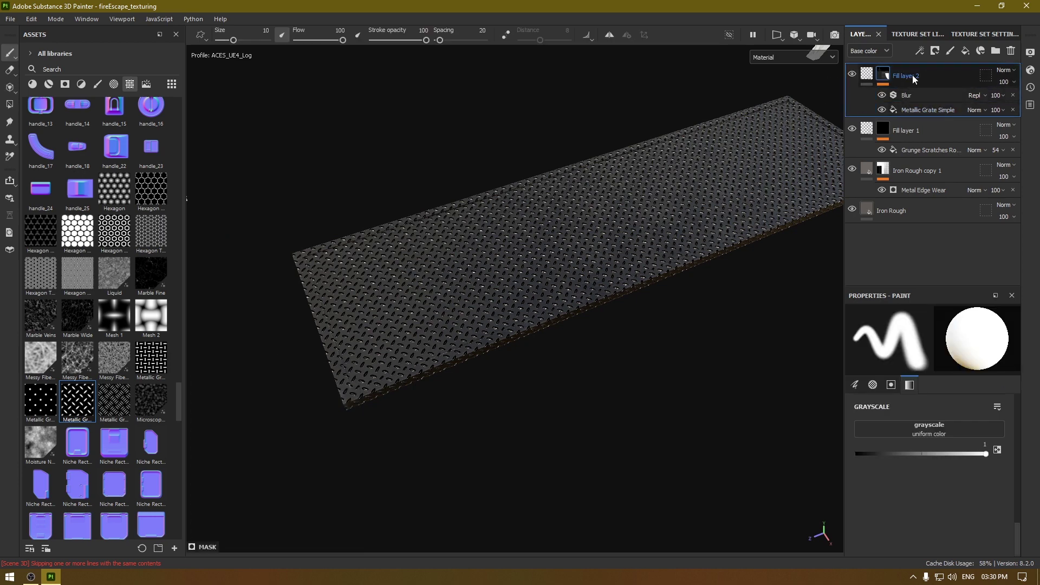
right_click(913, 79)
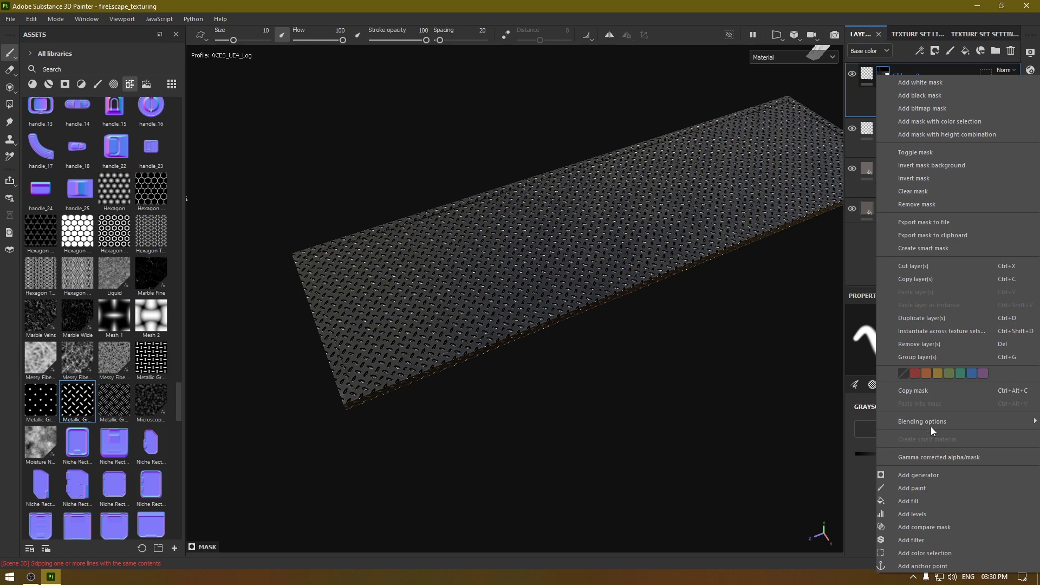
click(935, 356)
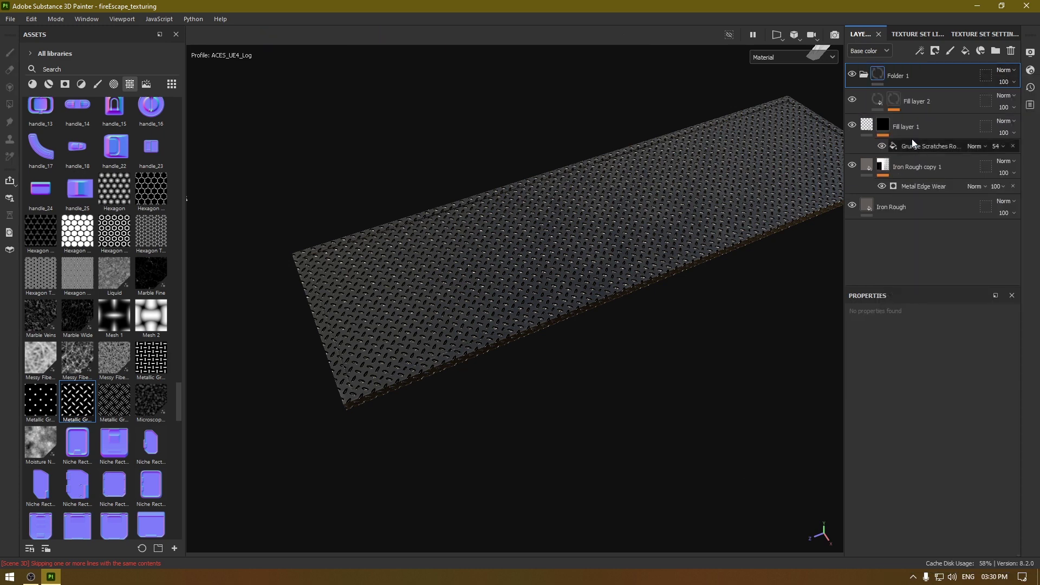
double_click(894, 76)
text(Details)
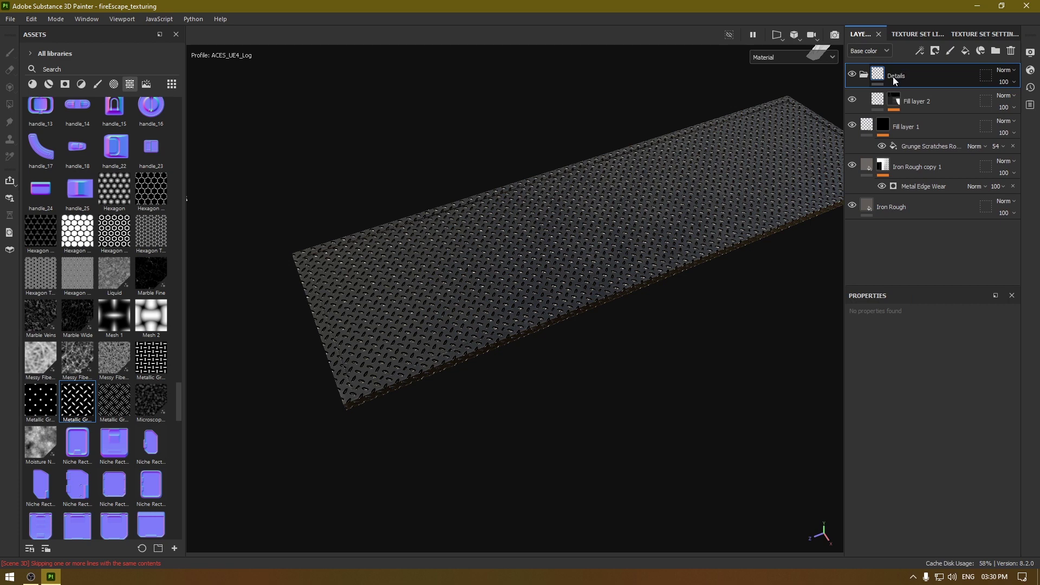
key(Return)
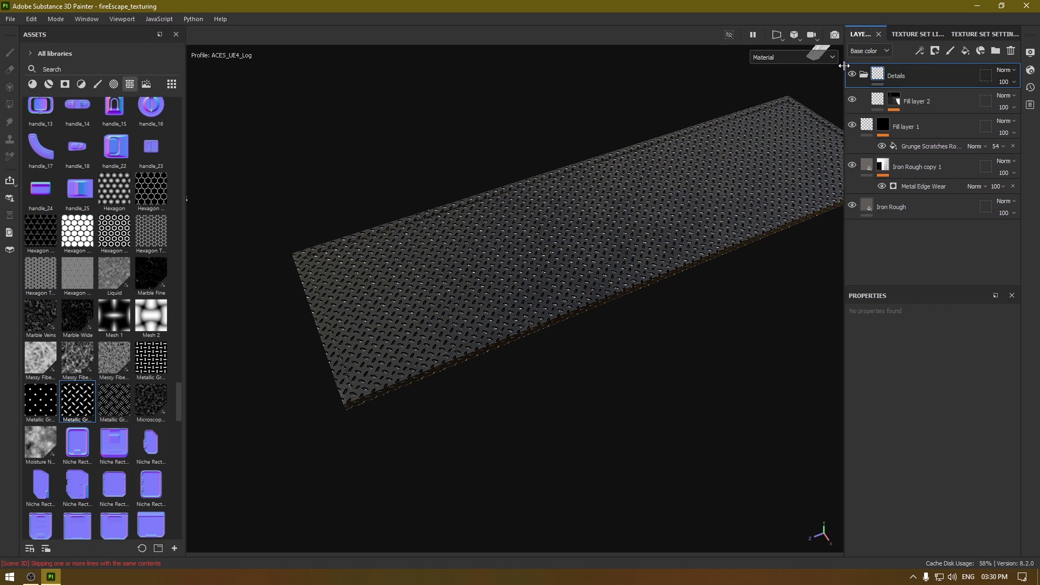
- Add a black mask to the Details folder and polygon-fill the plate's inner panel so the grate pattern stays off the border
right_click(902, 79)
click(921, 99)
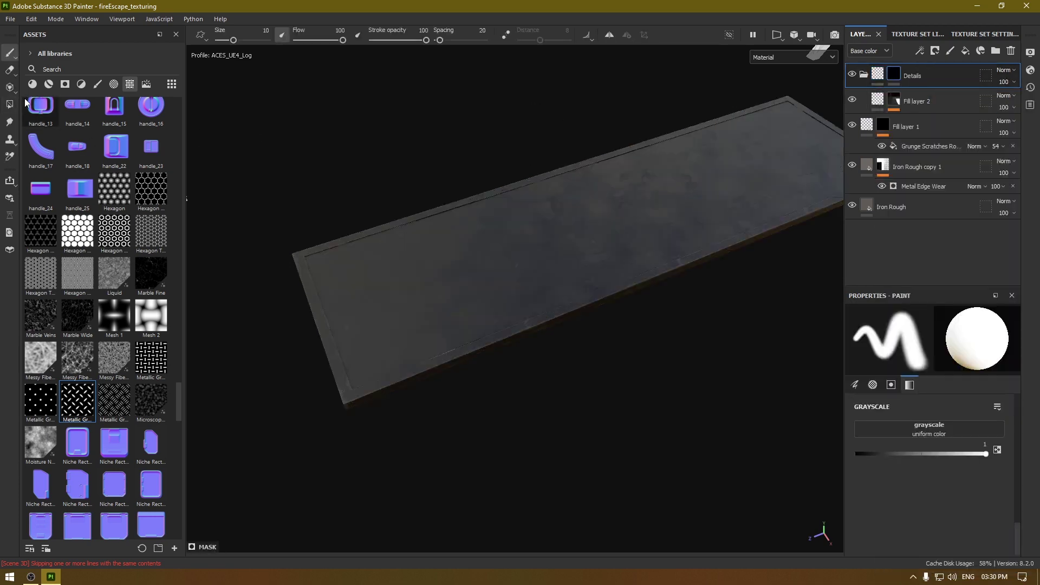
click(9, 104)
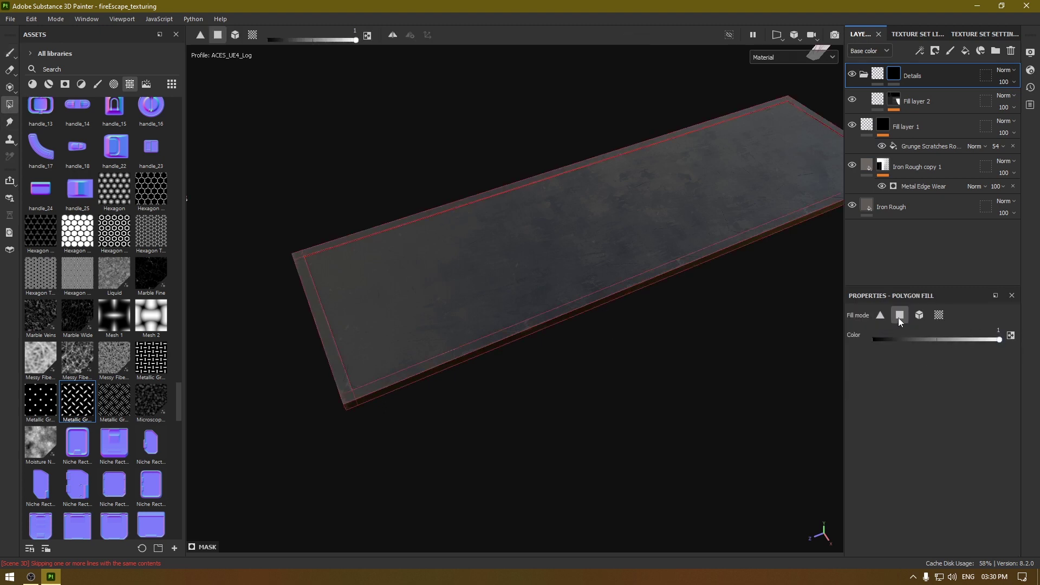
click(472, 265)
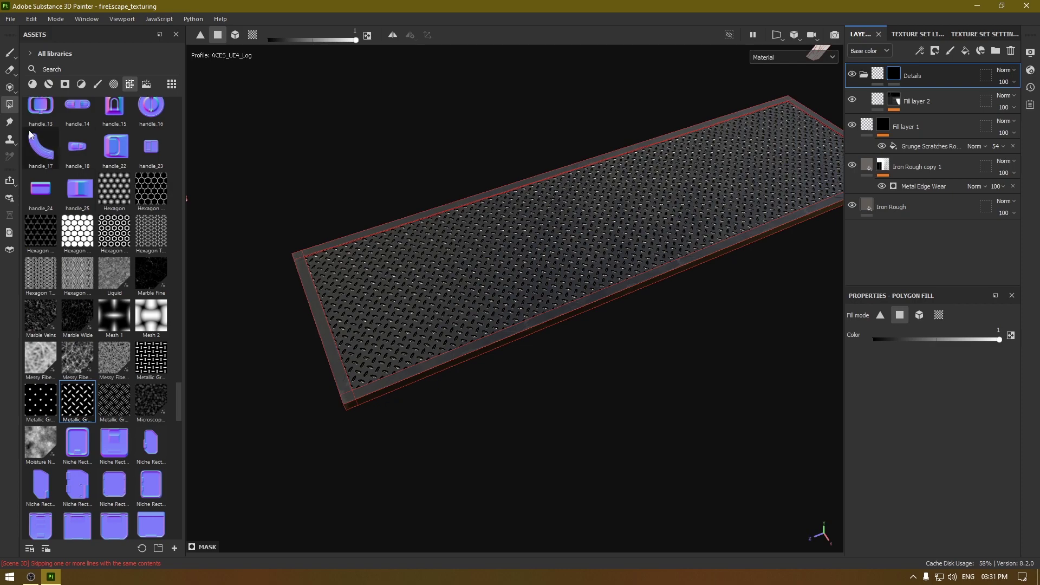
click(10, 53)
mouse_move(616, 290)
alt+mouse_down()
mouse_move(650, 209)
mouse_move(523, 293)
mouse_move(553, 316)
mouse_move(587, 283)
mouse_move(609, 205)
mouse_move(578, 341)
mouse_move(558, 375)
mouse_move(585, 325)
alt+mouse_up()
- Set the height of Fill layer 2 in the Details folder to 0.15 and check the plate from farther away
click(863, 77)
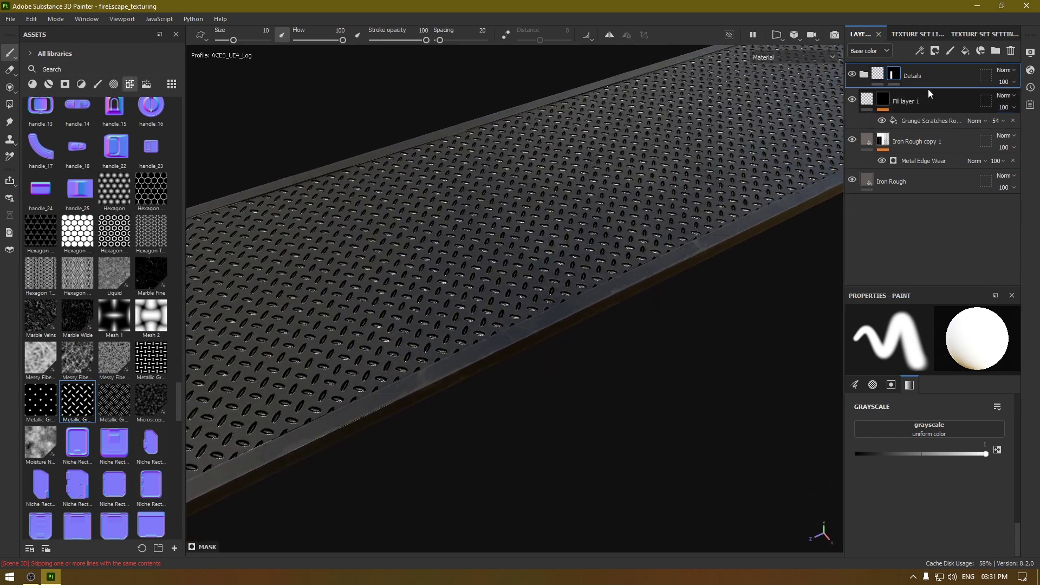
click(863, 75)
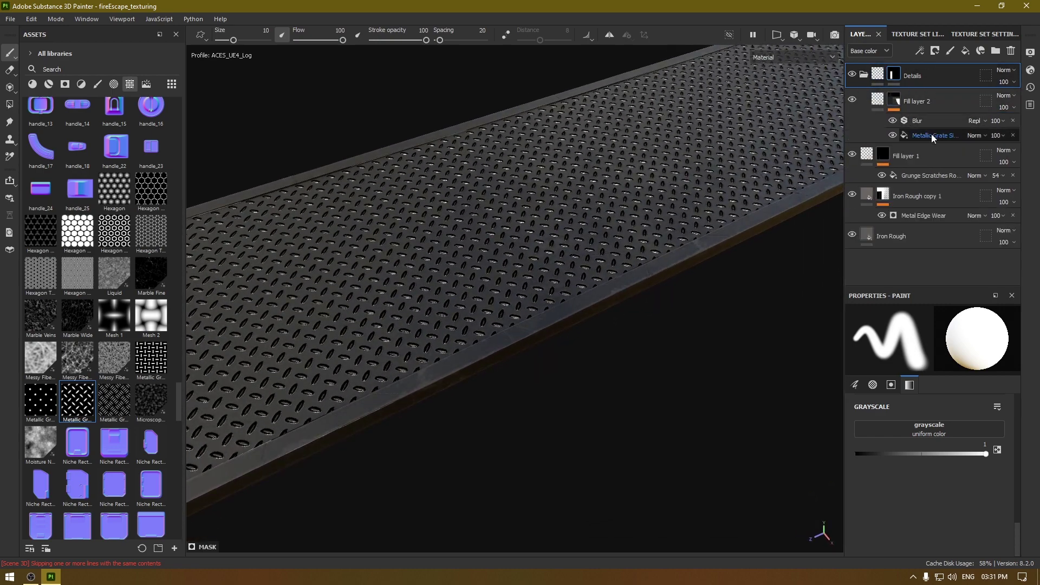
click(879, 101)
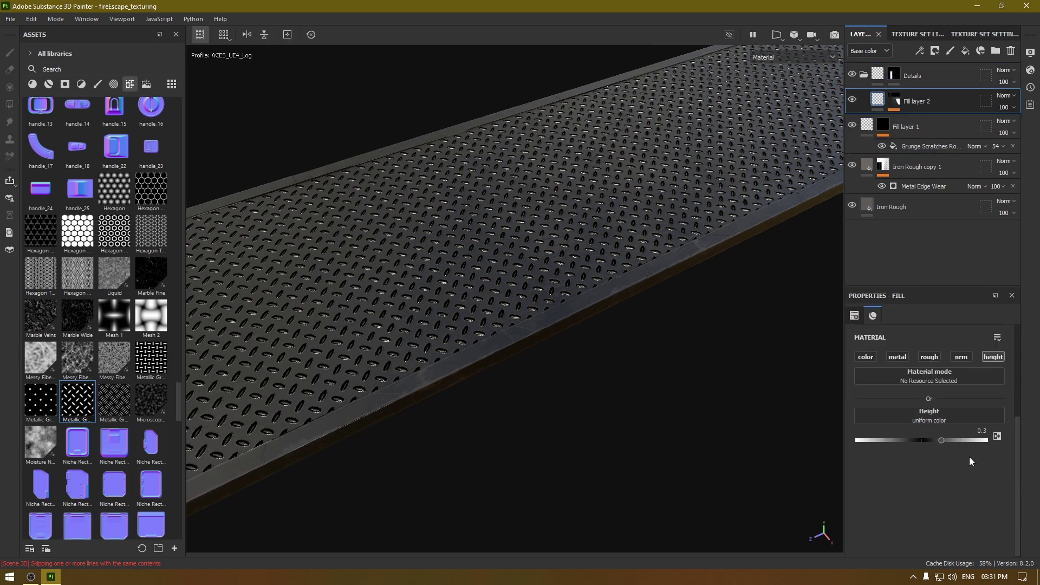
drag(942, 441, 930, 444)
alt+drag(788, 397, 488, 404)
click(974, 432)
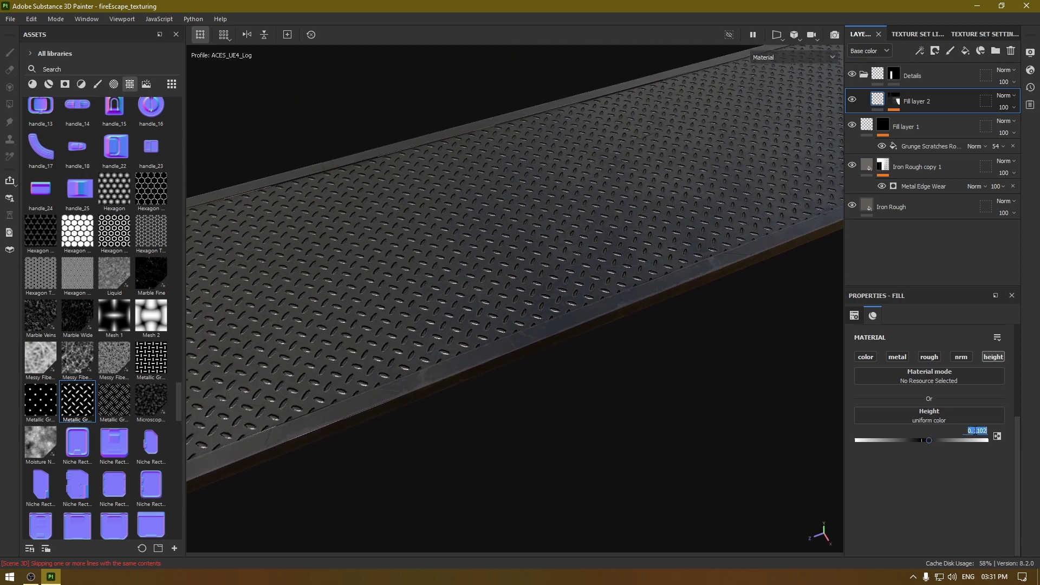
text(0.)
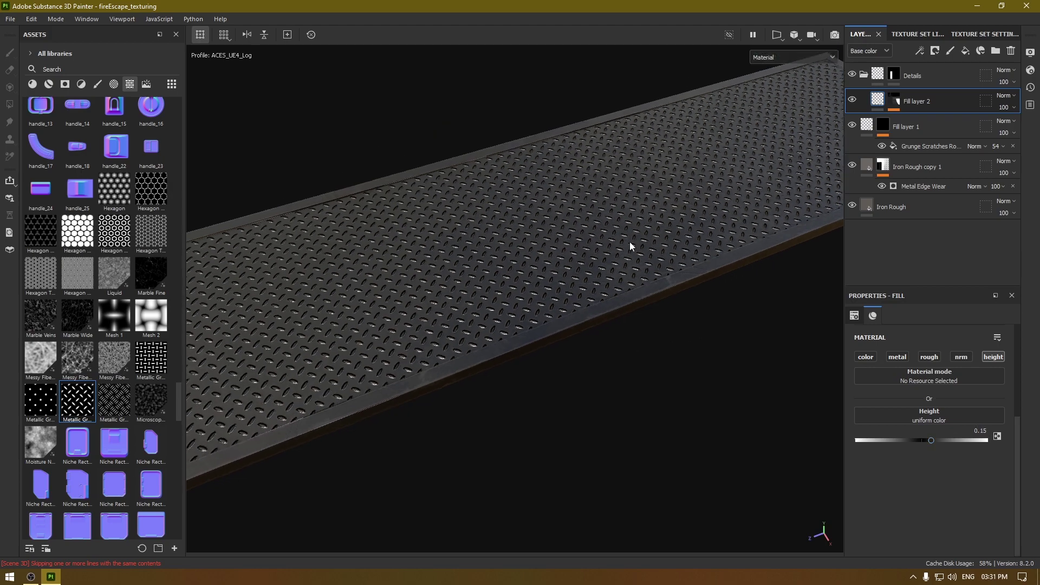
alt+drag(629, 241, 648, 258)
alt+right_drag(647, 258, 627, 260)
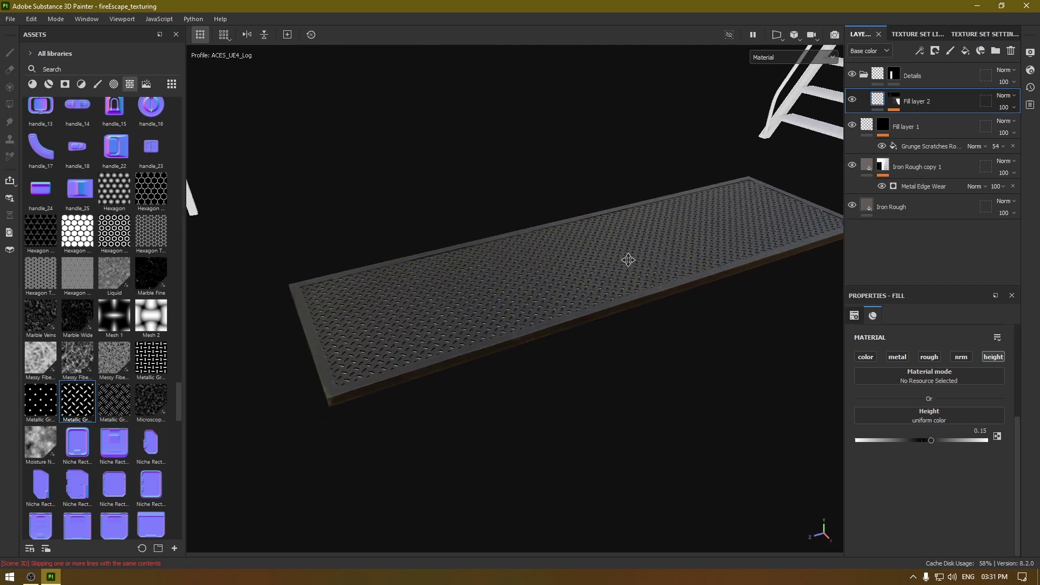
alt+drag(627, 260, 625, 324)
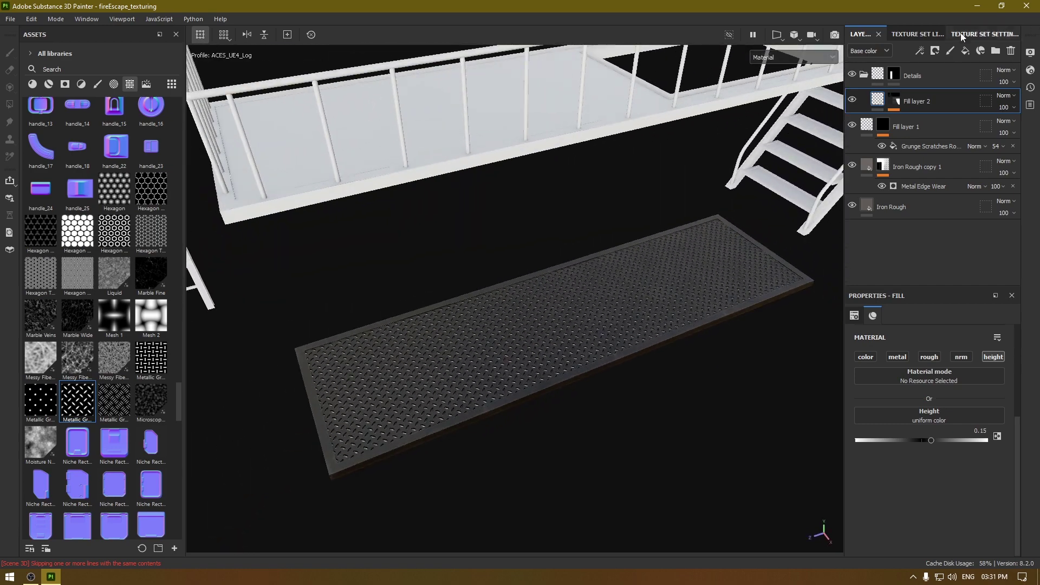
- Collapse the Details folder and add the Rust Fine material as a new layer above it
click(883, 80)
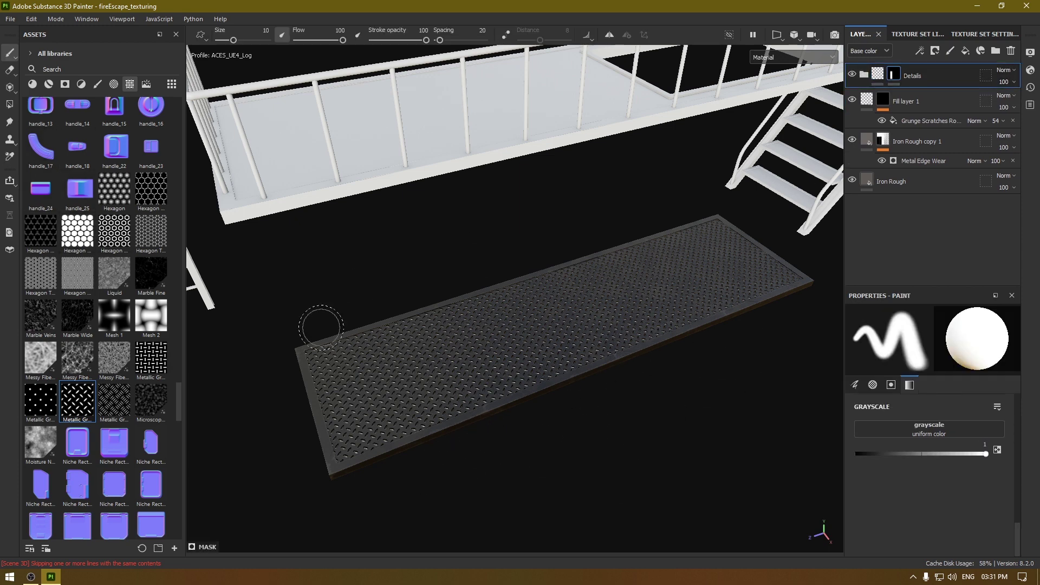
click(31, 85)
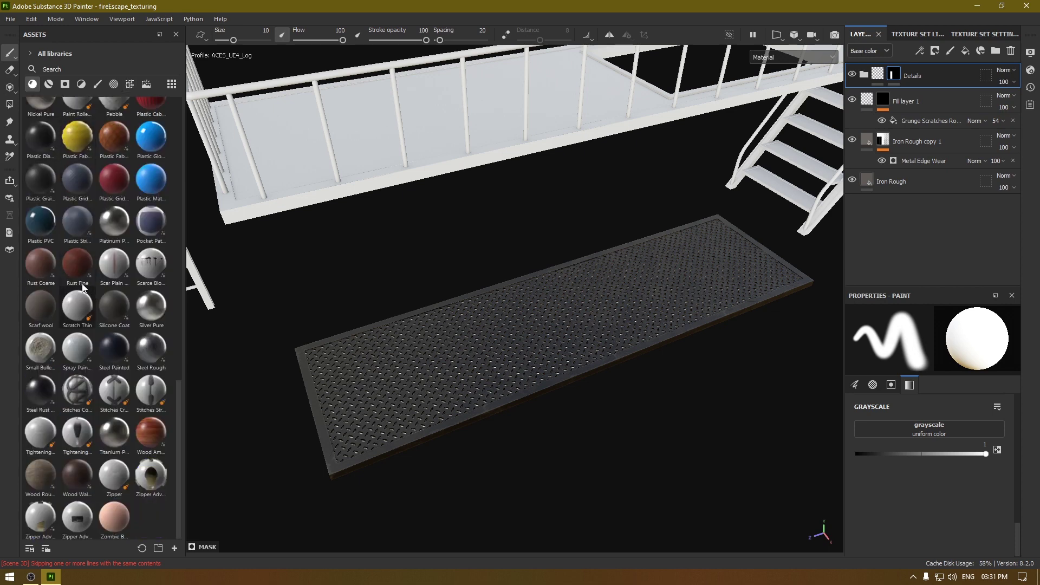
mouse_move(69, 265)
drag(69, 265, 951, 64)
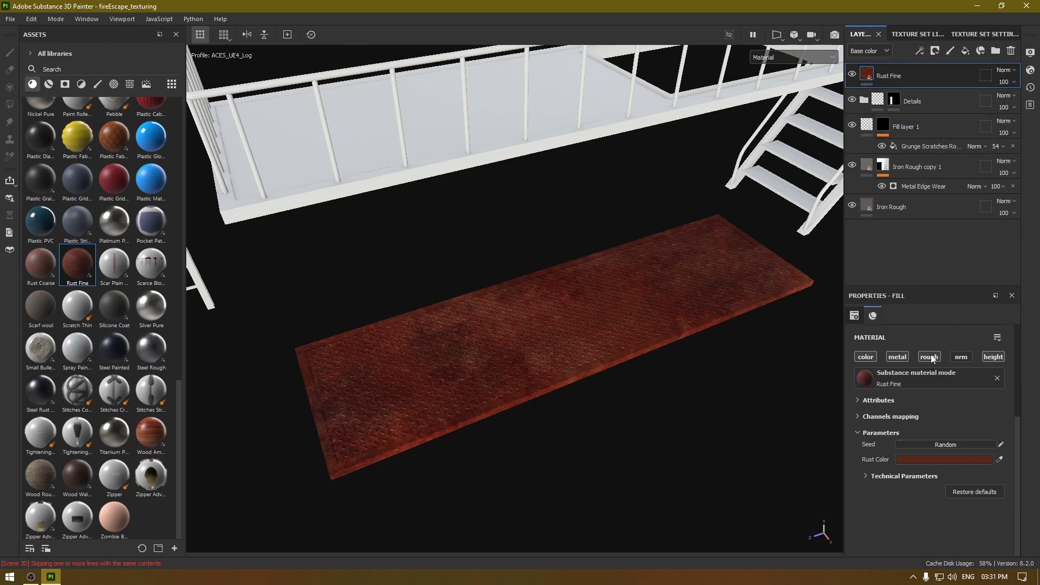
- Darken Rust Fine's rust color to an HSV value of 0.320 and set the layer's tiling to 3
click(924, 459)
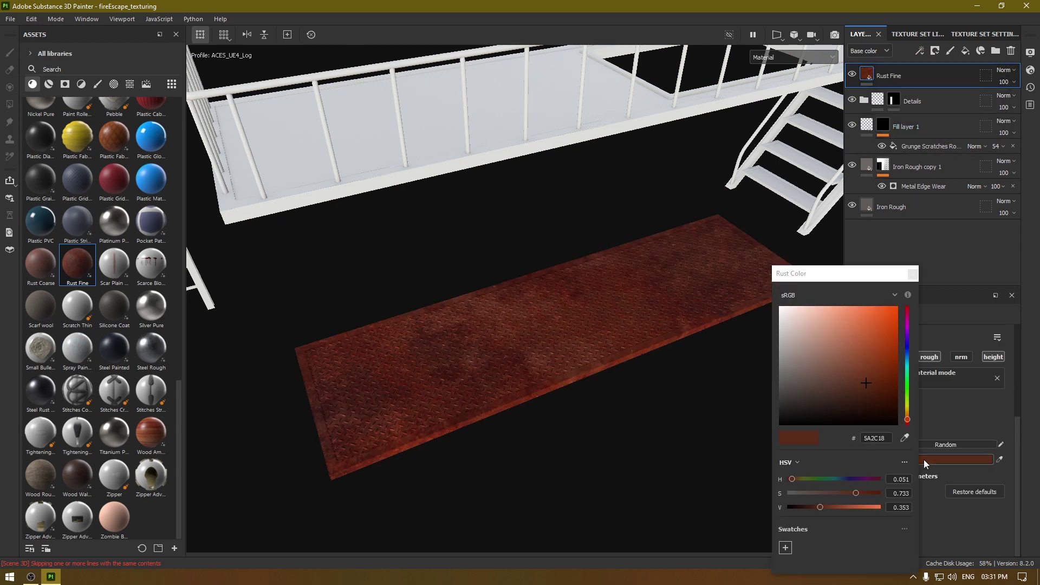
drag(819, 509, 817, 509)
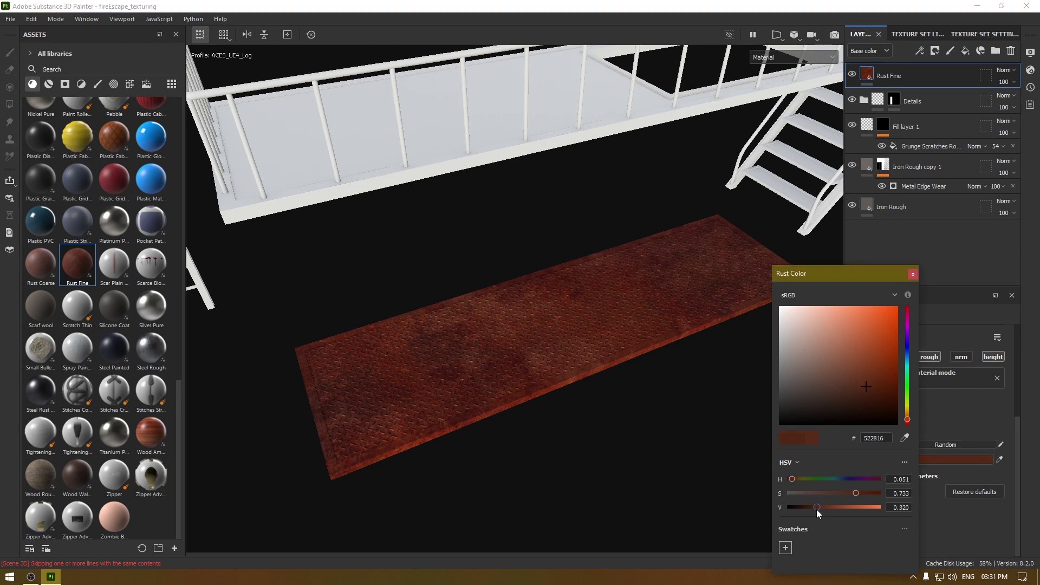
click(913, 274)
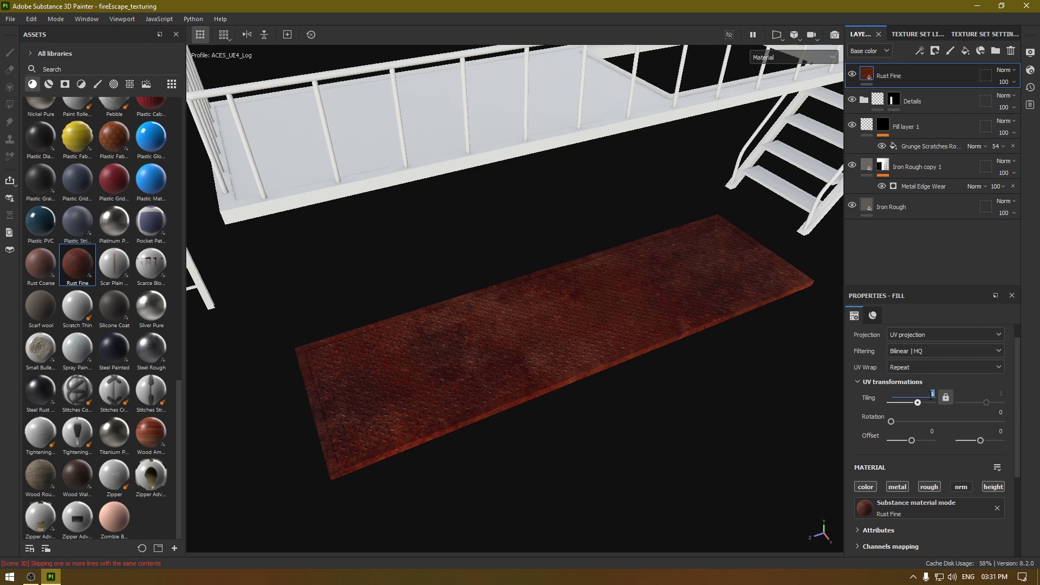
text(3)
key(Return)
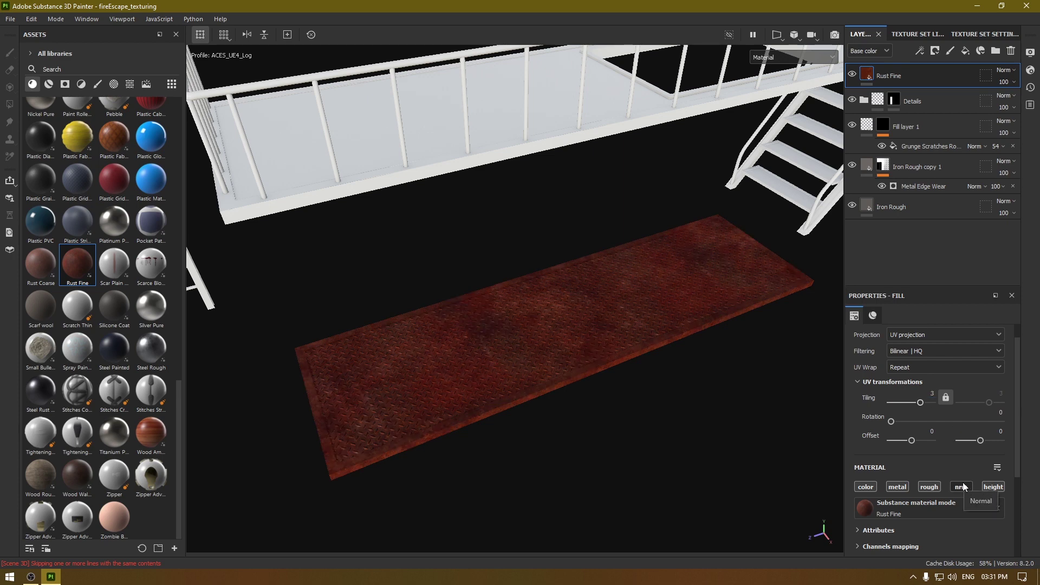
- Add a black mask to the Rust Fine layer and apply a Dirt generator to it
right_click(917, 72)
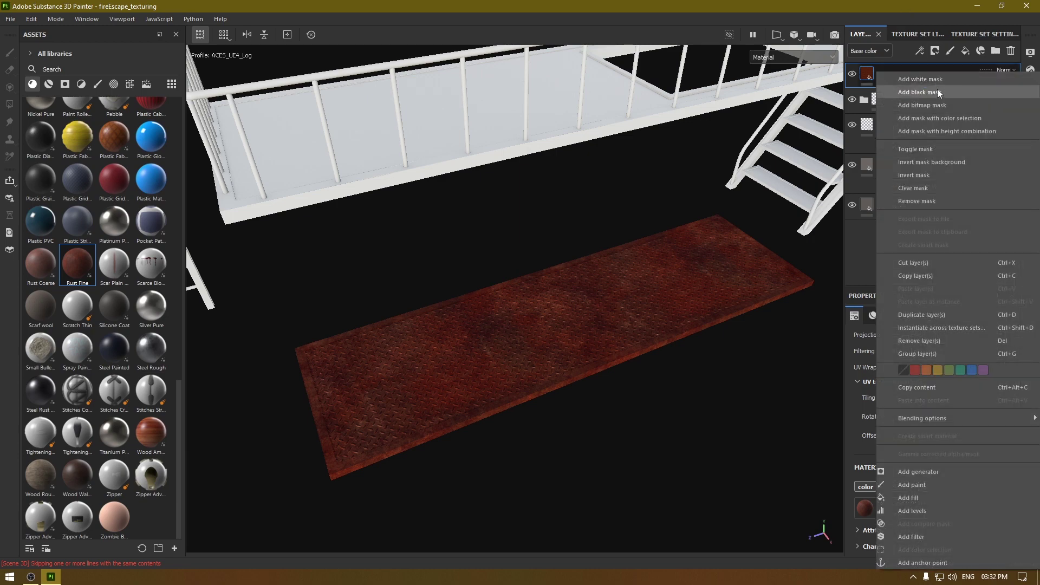
click(938, 93)
right_click(926, 75)
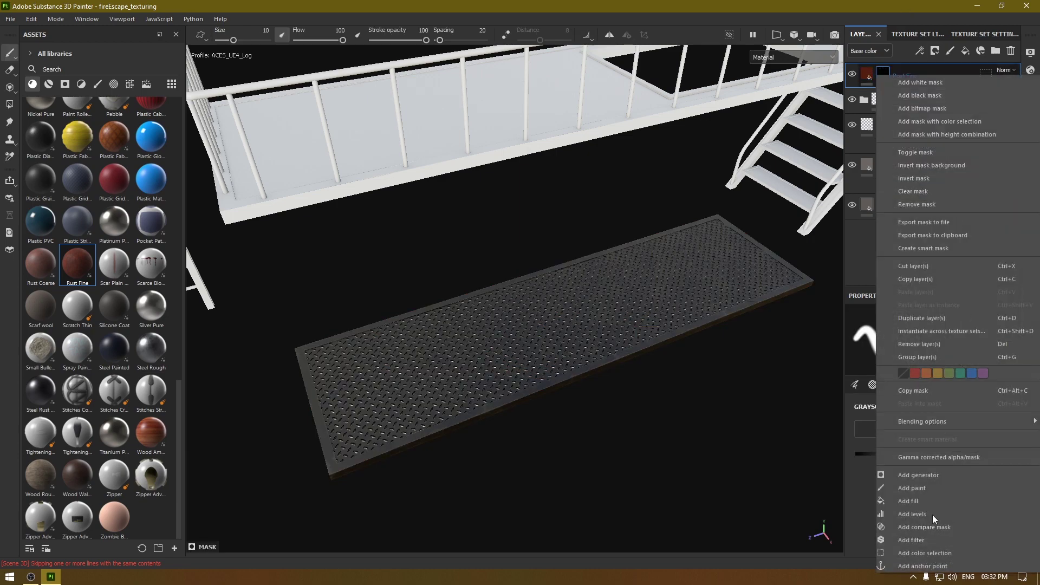
click(922, 475)
click(926, 344)
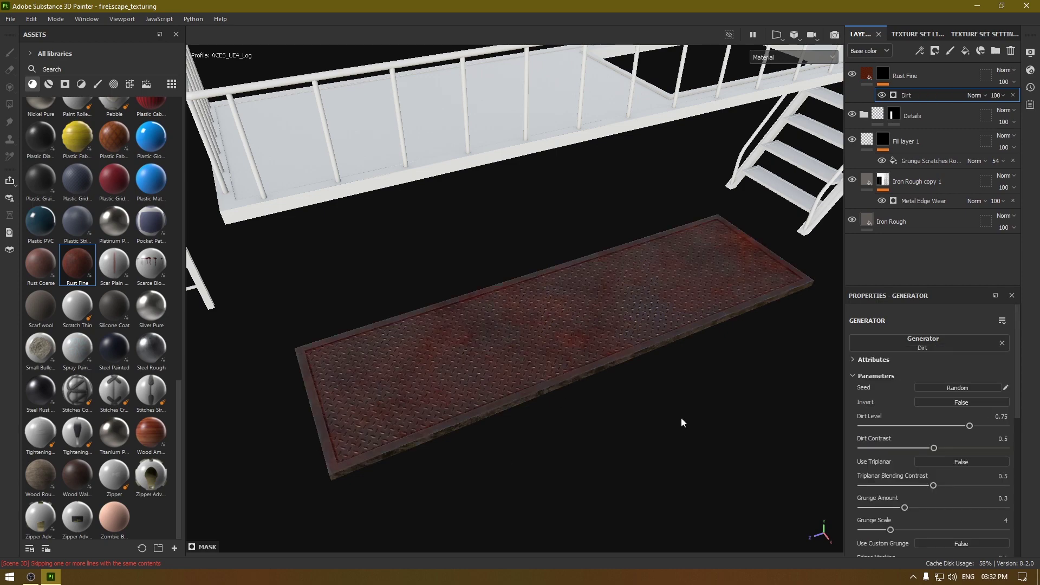
- Set the Dirt generator's contrast to 0.68 and its grunge amount to 0.29 on the Rust Fine mask
alt+drag(573, 339, 537, 323)
alt+right_drag(536, 323, 623, 357)
alt+drag(623, 356, 528, 358)
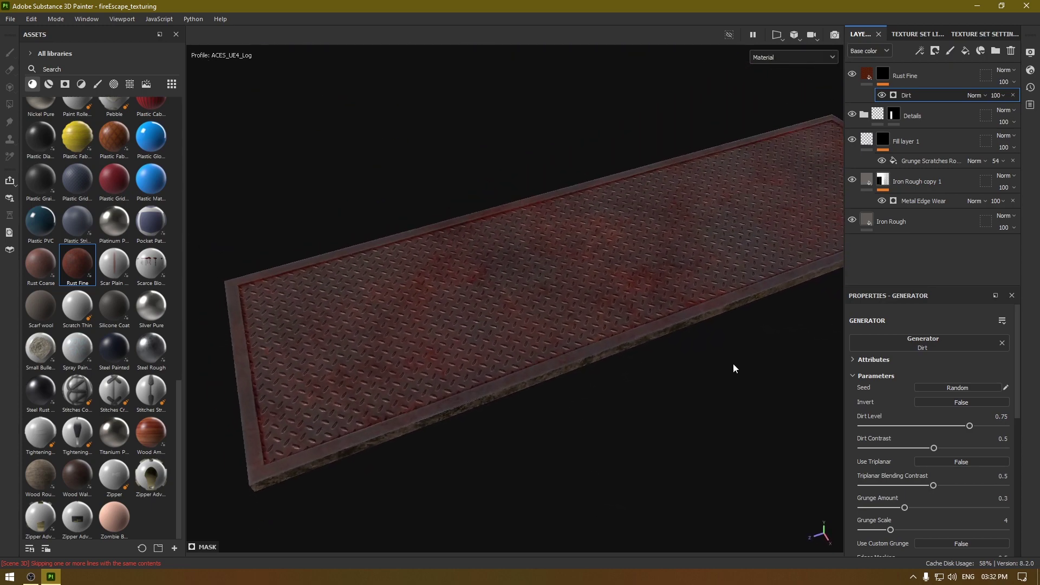
drag(939, 448, 969, 432)
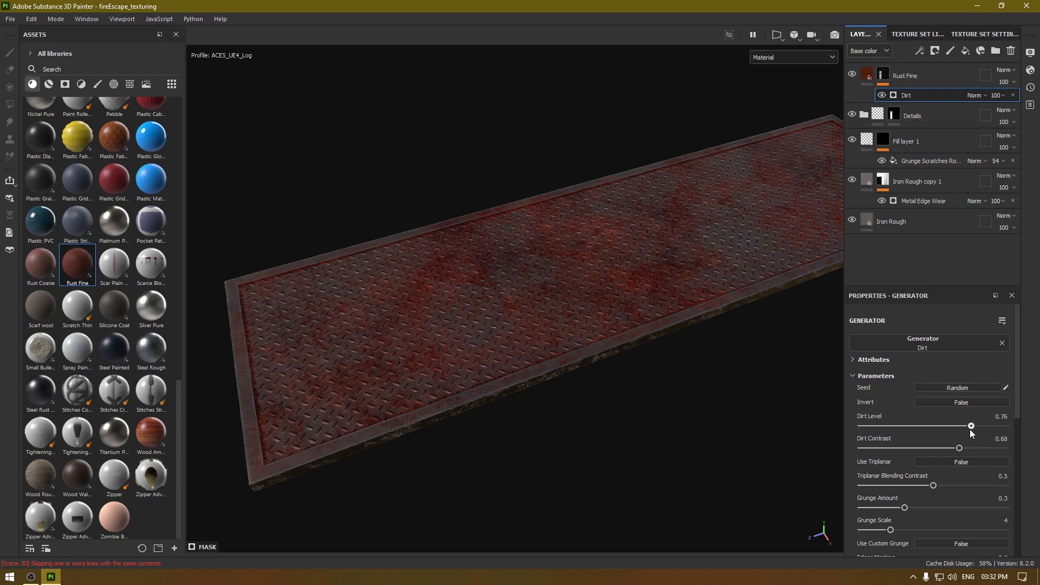
click(944, 460)
click(926, 461)
scroll(910, 474, down, 1)
mouse_move(904, 475)
mouse_down()
mouse_move(923, 477)
mouse_move(903, 481)
mouse_up()
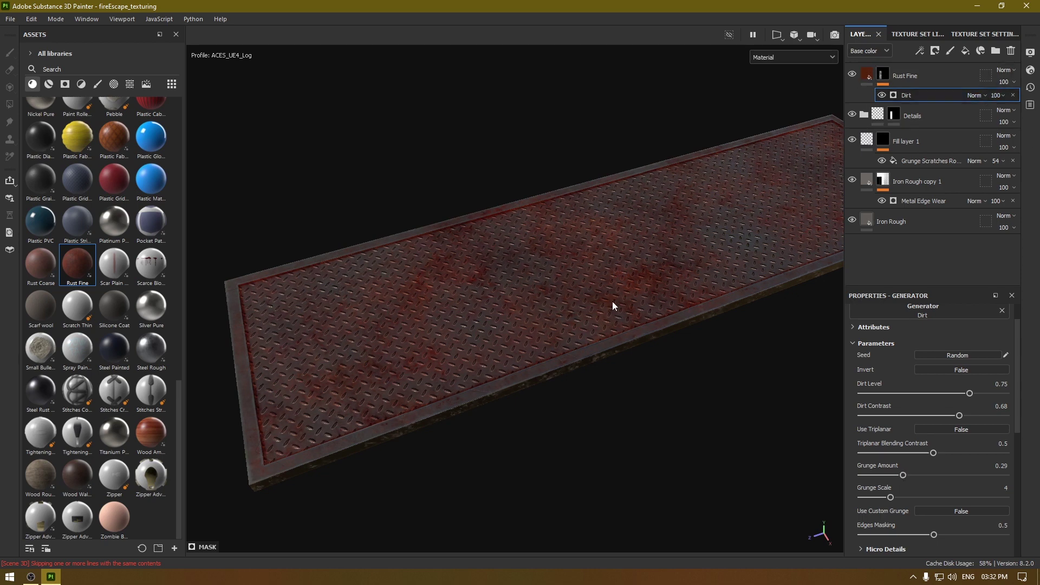
- Lower the opacity of the Dirt generator on the Rust Fine mask to 58 and check the plate from farther away
click(997, 95)
drag(1029, 115, 1024, 115)
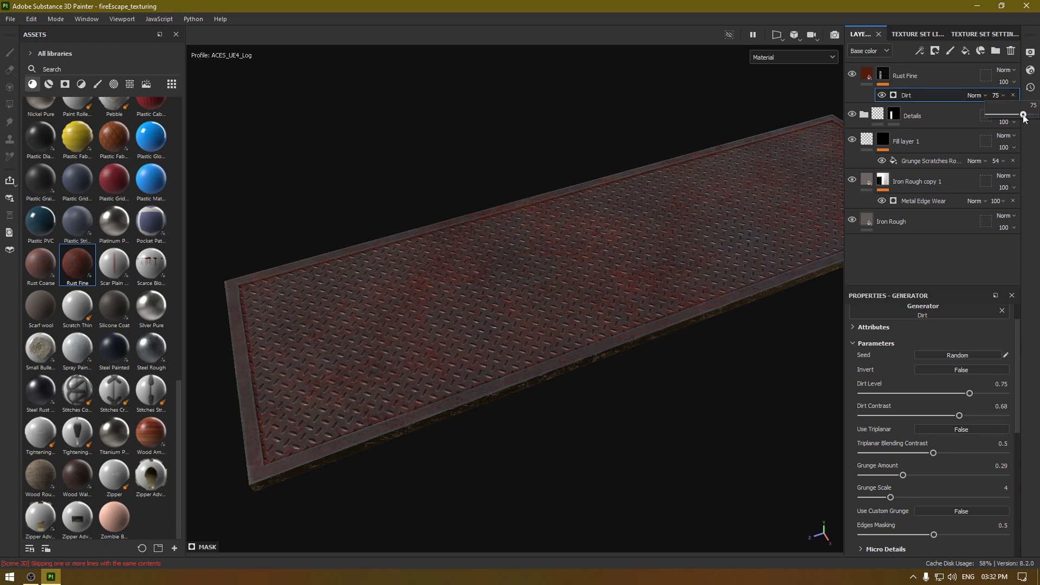
drag(1024, 116, 1023, 116)
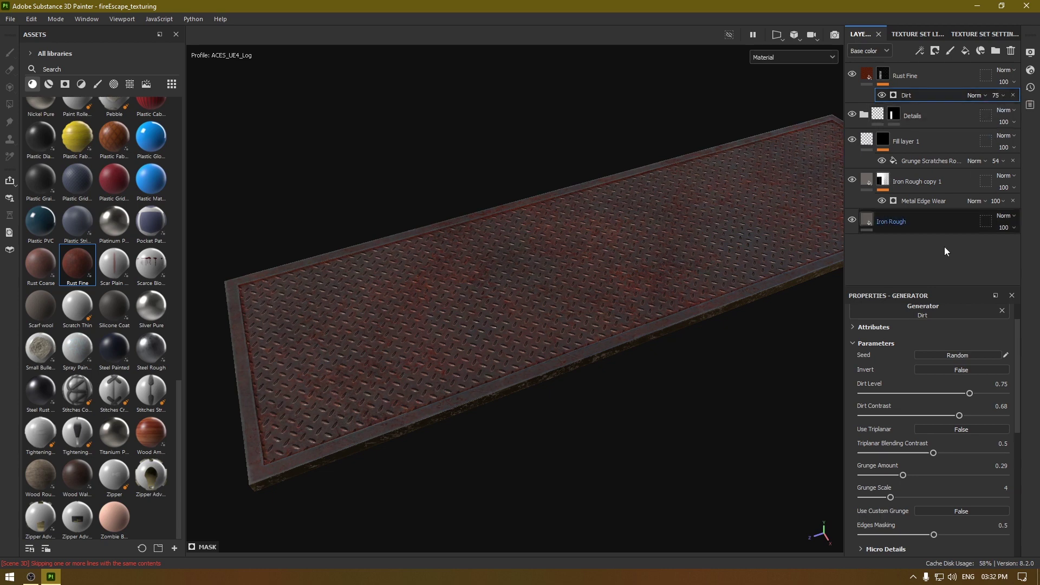
alt+drag(469, 431, 552, 407)
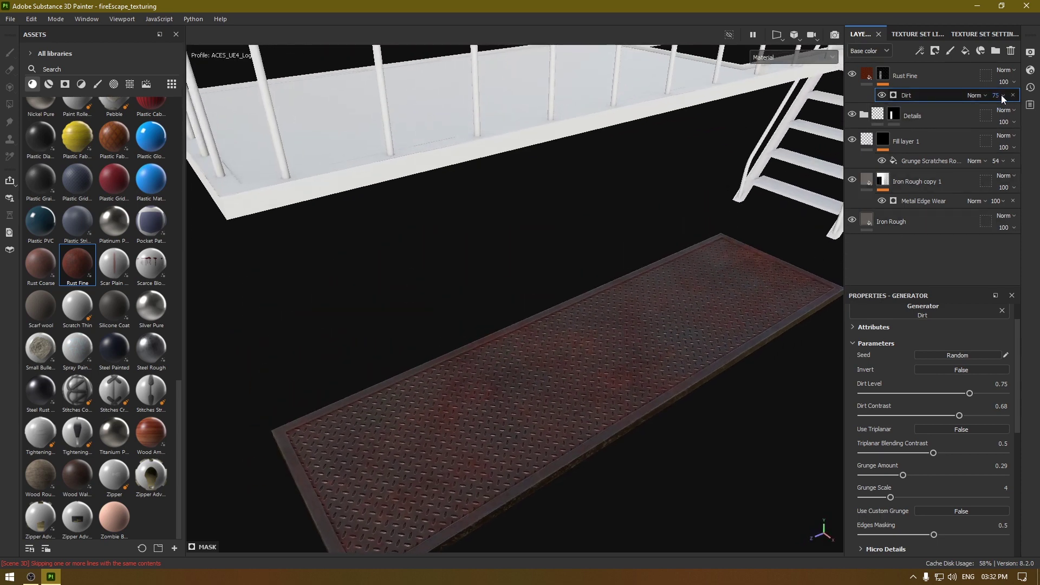
click(997, 95)
drag(1024, 115, 1015, 115)
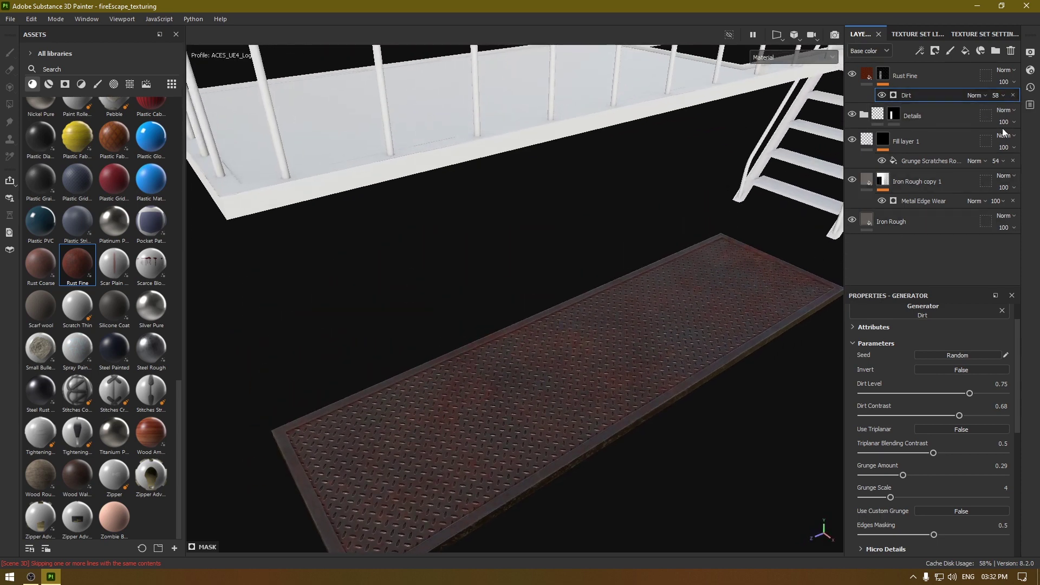
alt+drag(412, 390, 396, 287)
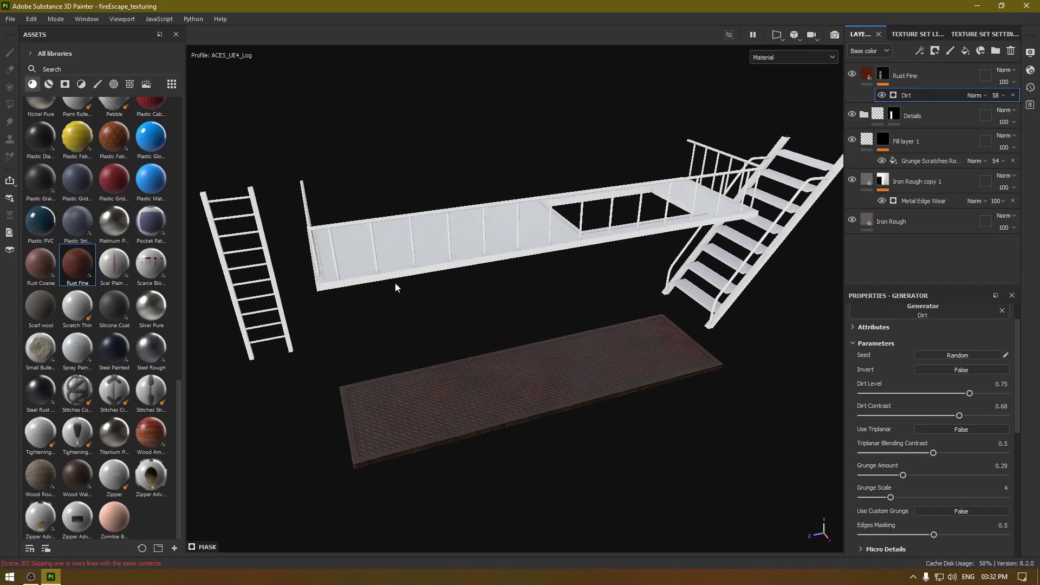
alt+drag(501, 218, 530, 239)
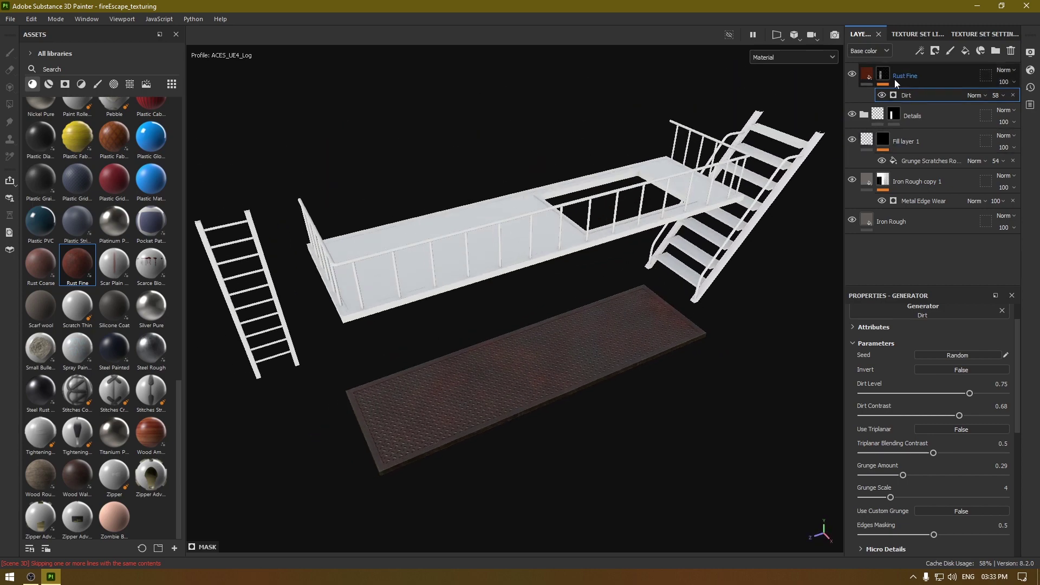
- Group all layers from Rust Fine down to Iron Rough into one folder and rename it base_mat
key(1)
shift+click(910, 223)
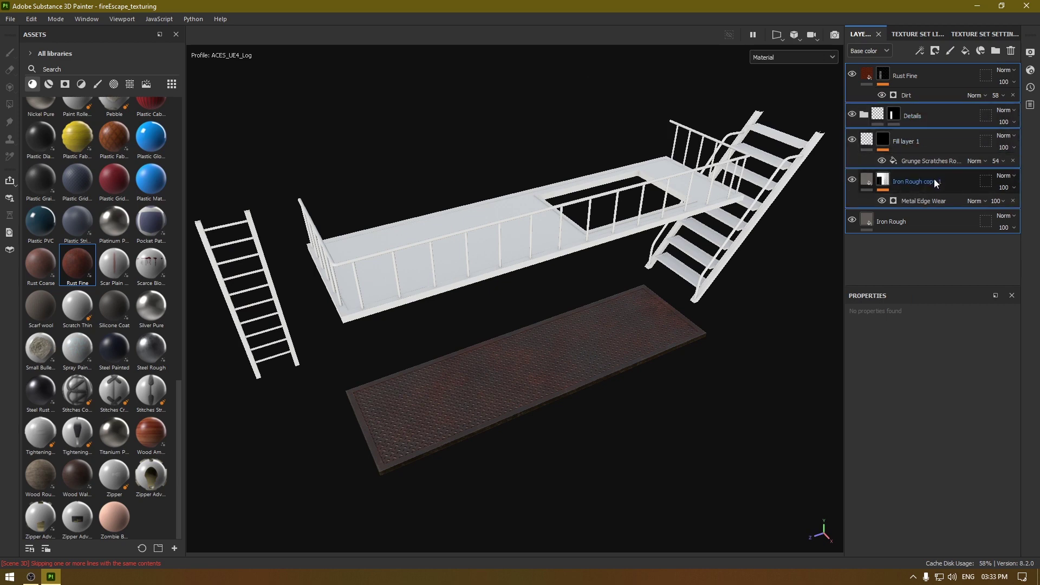
key(ctrl+g)
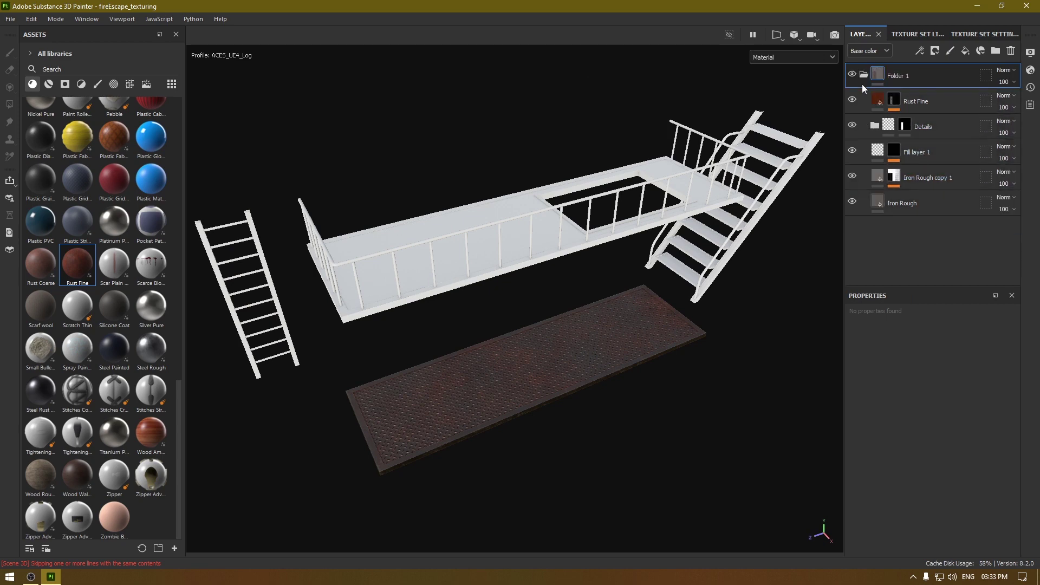
double_click(900, 76)
text(base_mat)
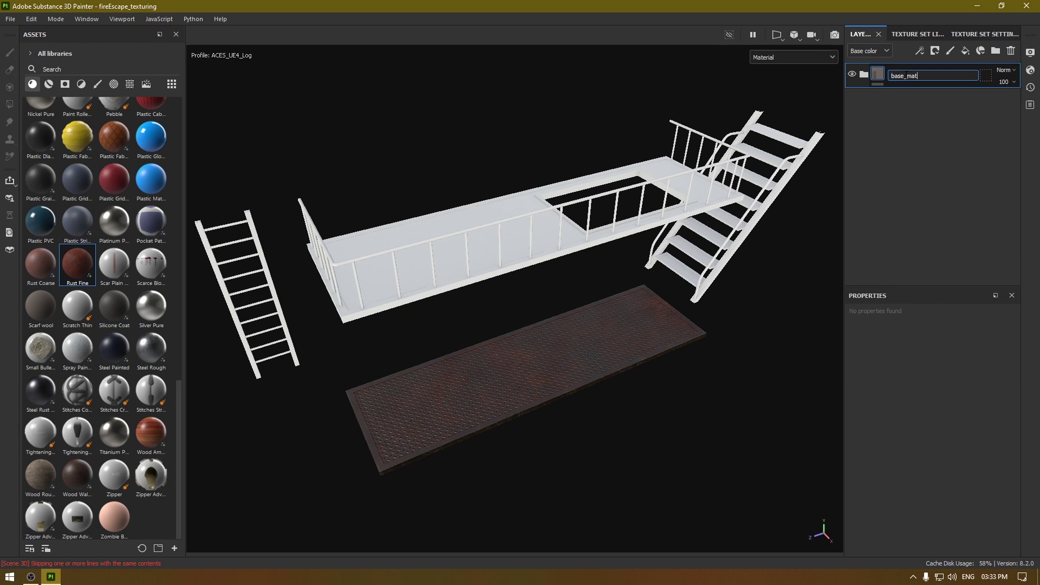
key(Return)
- Copy the base_mat folder and paste it into the platform_mat1 texture set
right_click(906, 78)
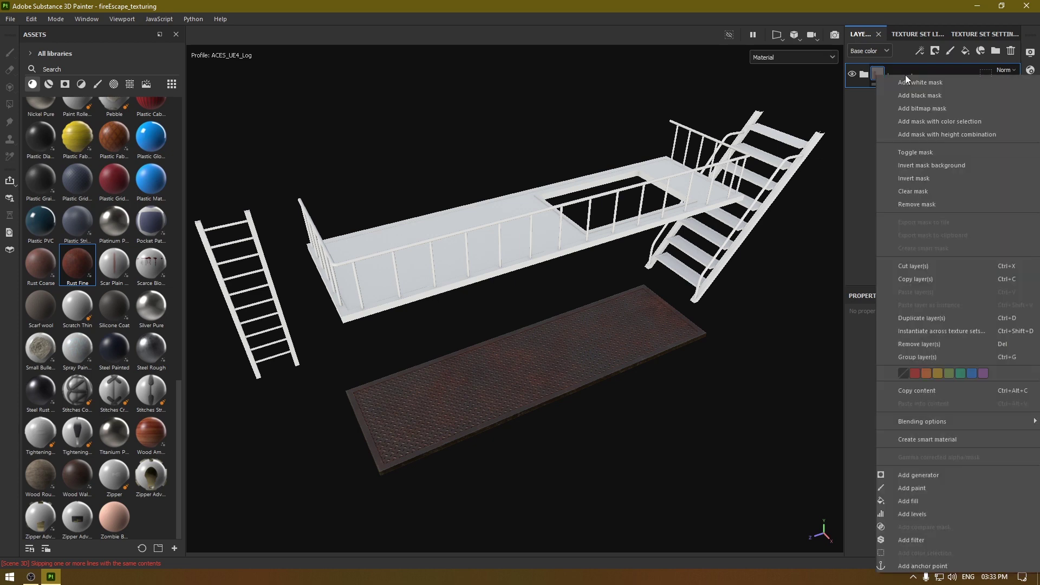
click(945, 278)
click(898, 35)
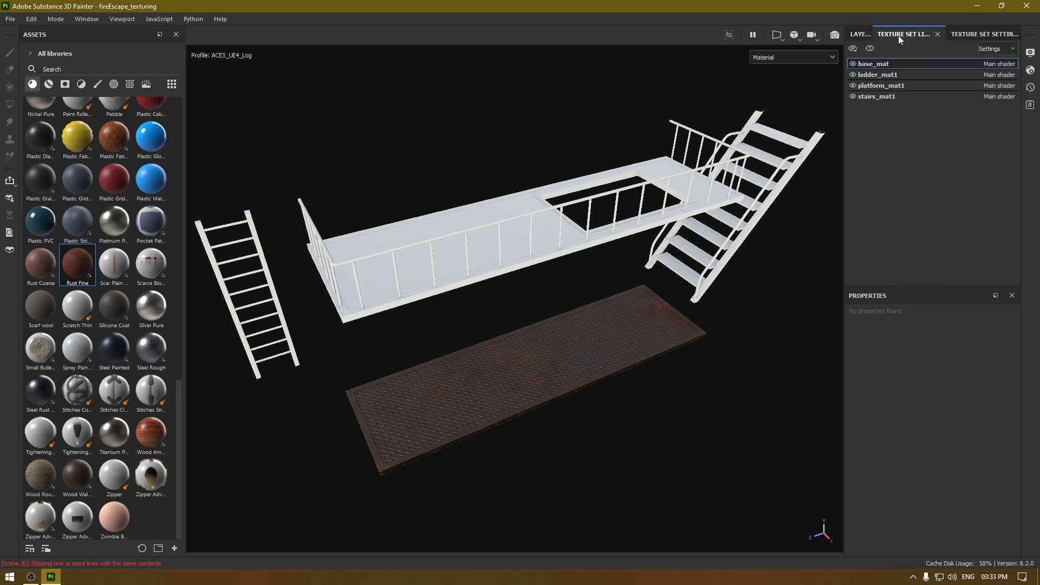
click(880, 85)
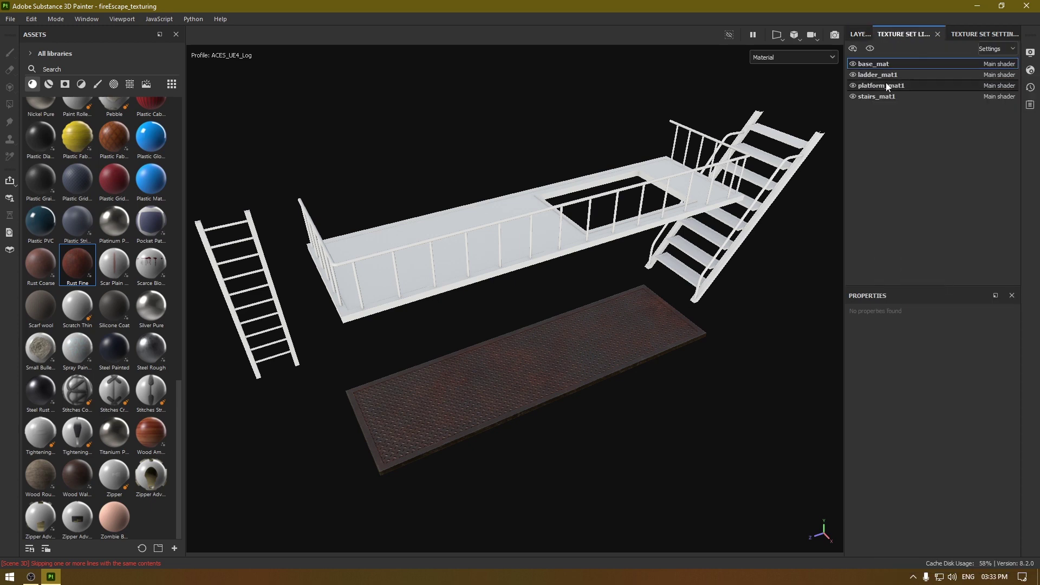
click(859, 34)
click(1011, 51)
right_click(949, 120)
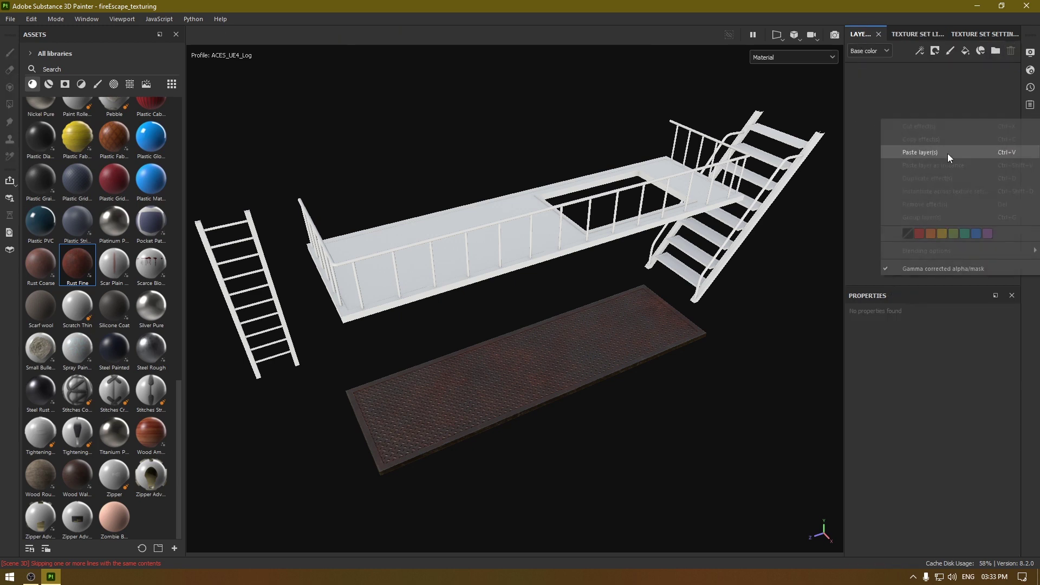
click(935, 152)
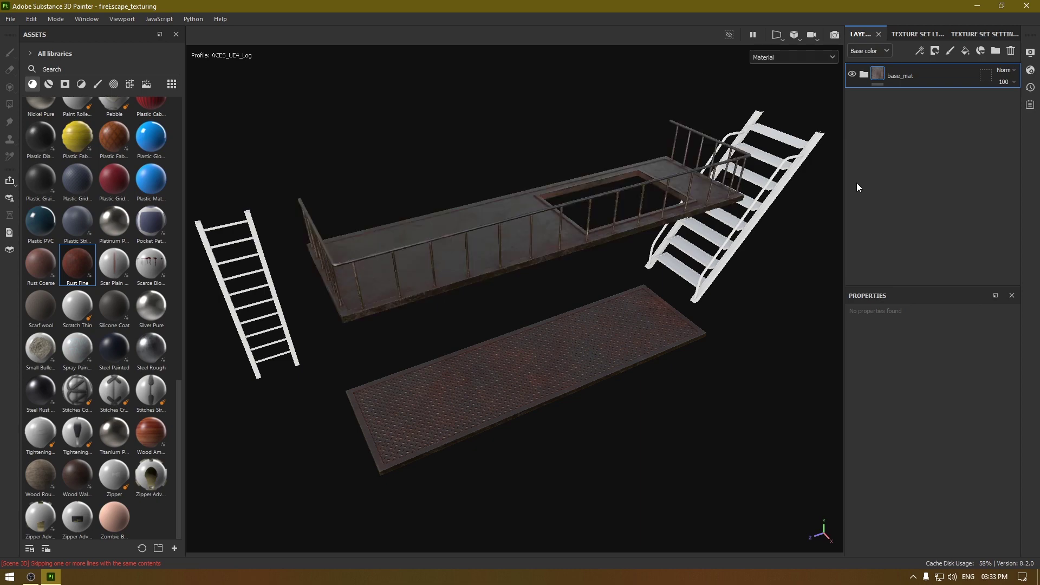
- Remove the mask from the Details folder inside the platform's base_mat folder and add a new black mask
alt+drag(705, 244, 717, 290)
alt+drag(560, 353, 380, 367)
click(863, 75)
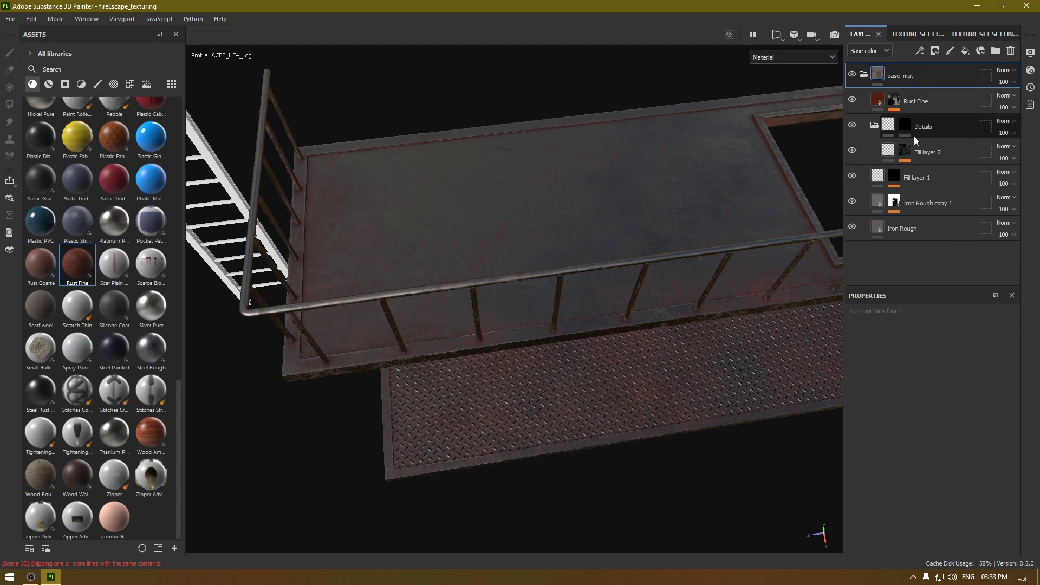
right_click(941, 124)
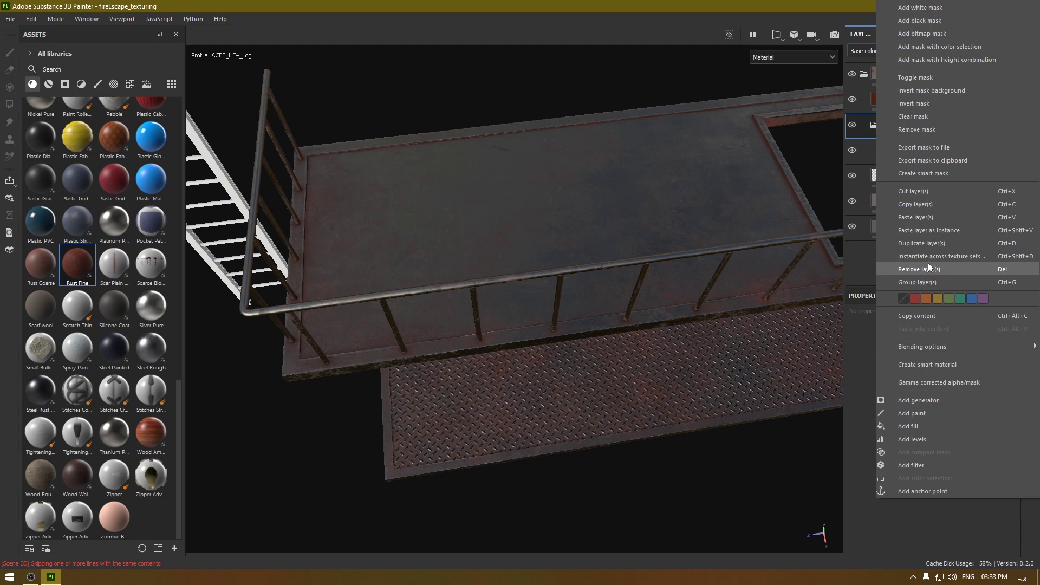
click(930, 134)
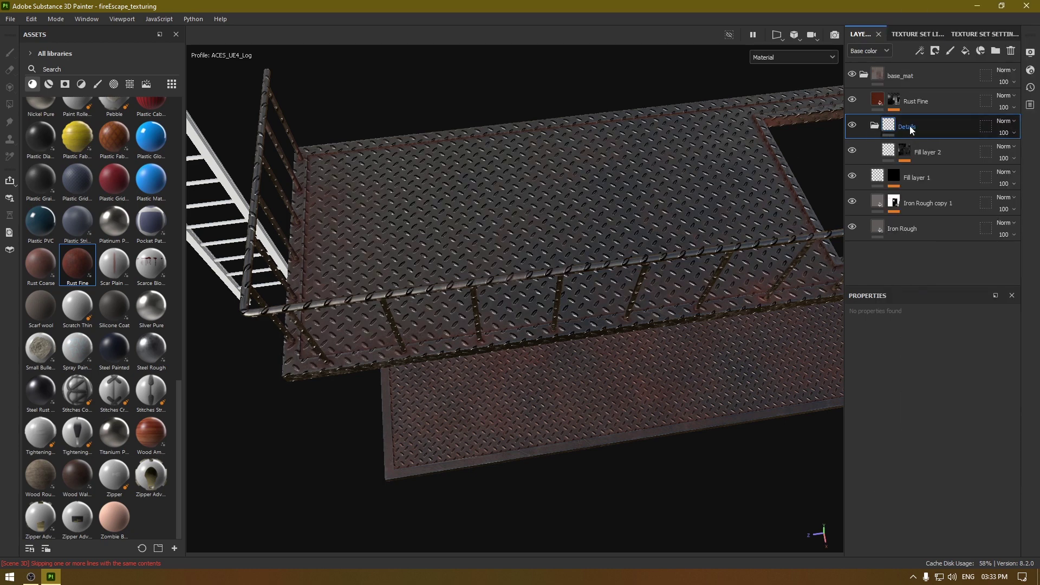
right_click(912, 130)
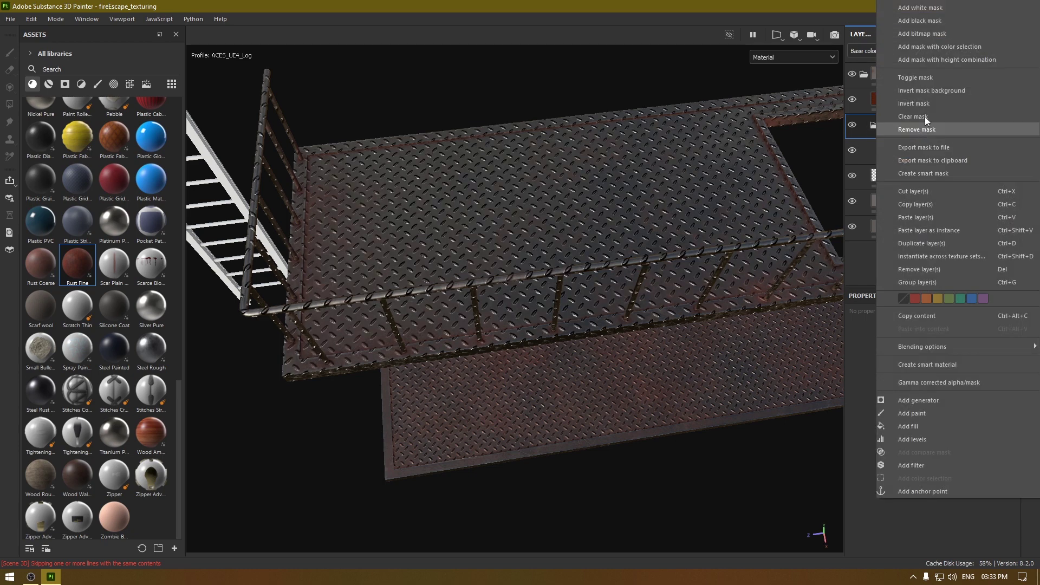
click(924, 22)
- Reveal the raised pattern on the platform's floor panels by polygon-filling them white in the Details mask, then return to the Paint tool
click(9, 105)
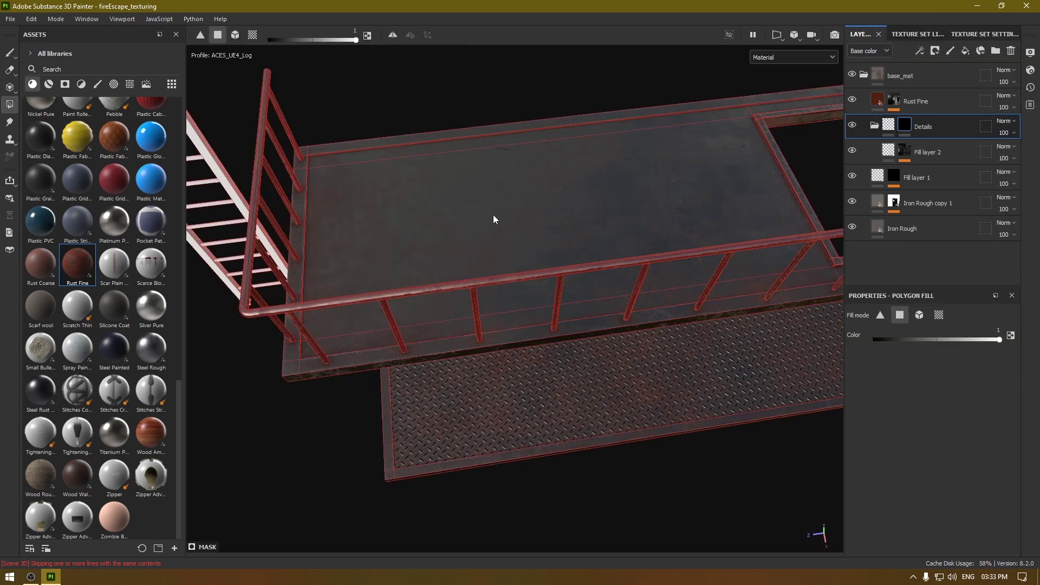
click(445, 167)
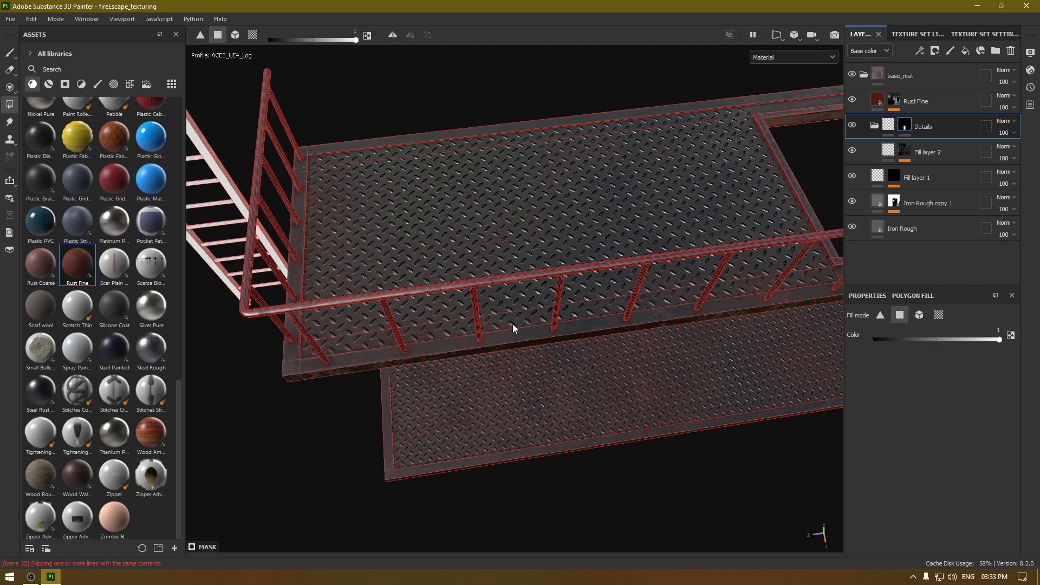
alt+drag(554, 326, 694, 200)
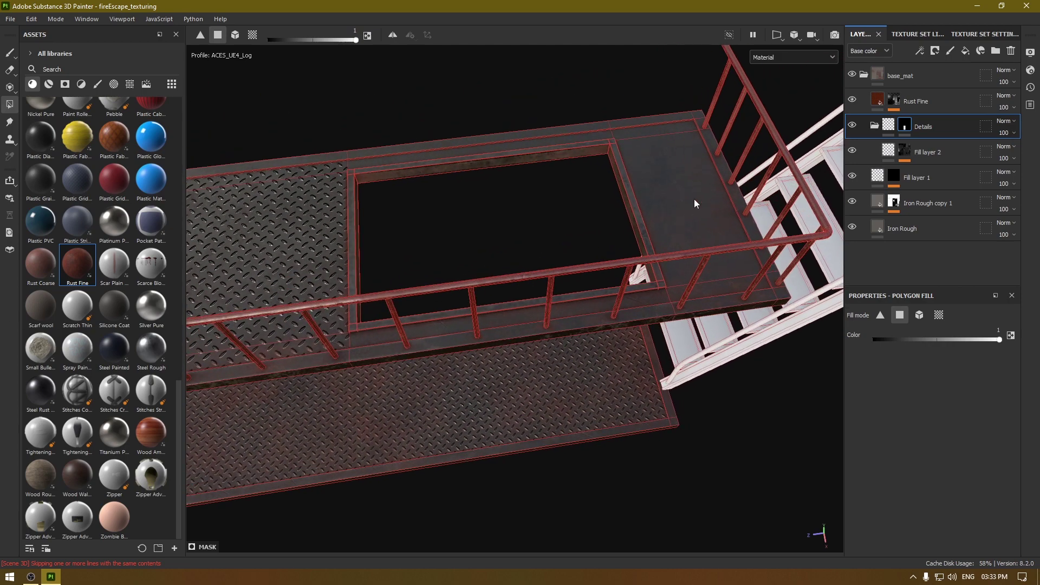
click(704, 295)
alt+drag(401, 217, 2, 95)
click(8, 54)
- Set the Dirt generator on the platform's Rust Fine mask to a dirt level of 0.78 and an opacity of 50
mouse_move(298, 244)
alt+mouse_down()
mouse_move(515, 348)
mouse_move(427, 383)
mouse_move(443, 257)
alt+mouse_up()
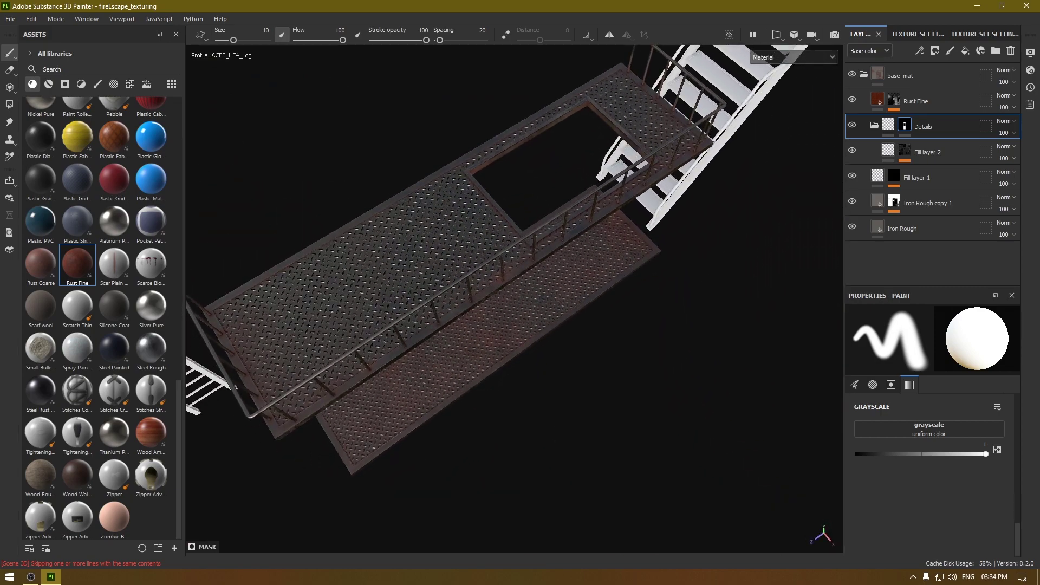
alt+right_drag(443, 258, 383, 266)
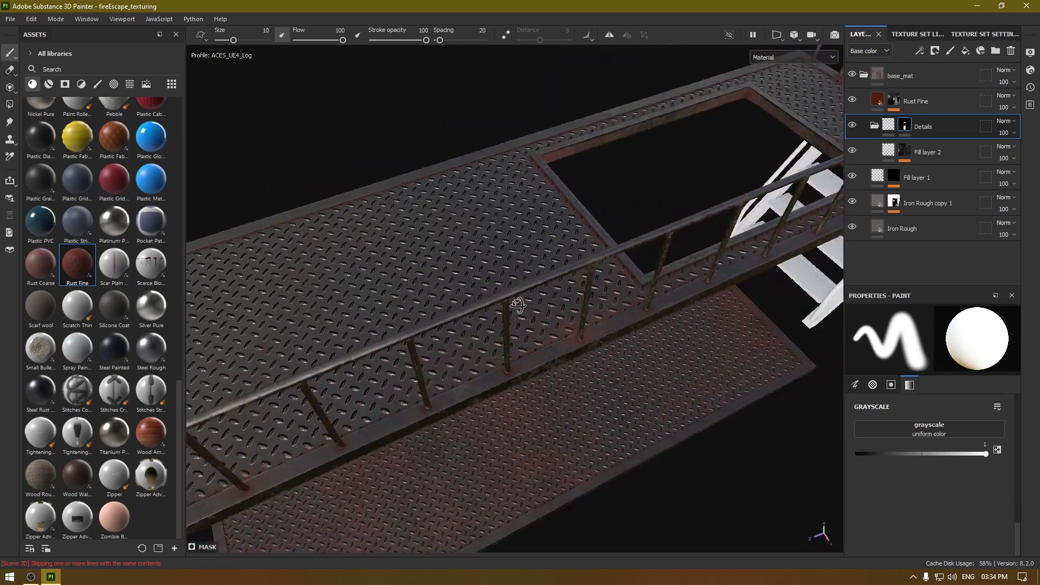
alt+drag(382, 266, 303, 282)
alt+right_drag(303, 282, 380, 227)
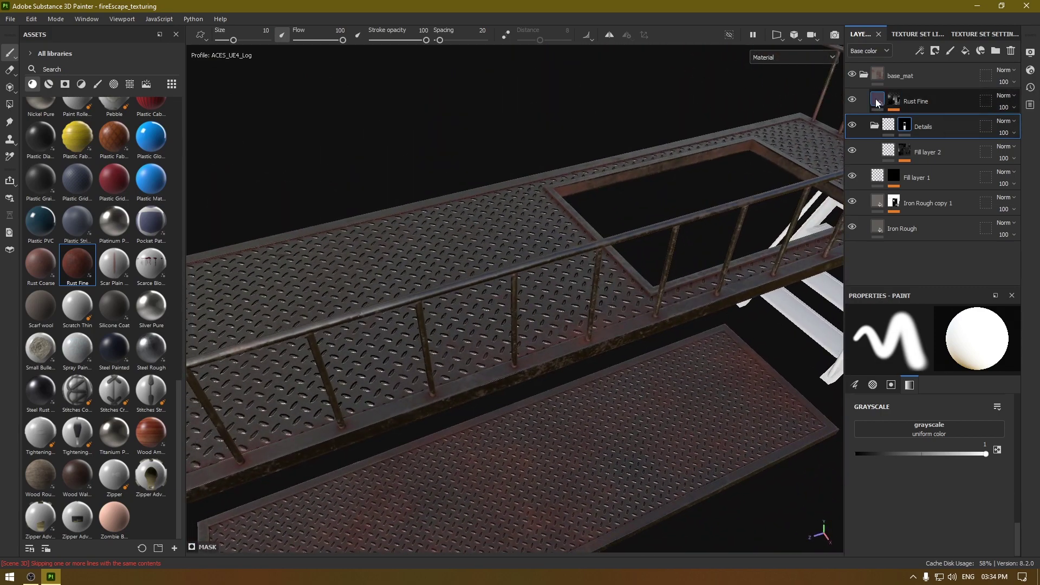
click(893, 109)
key(ctrl+v)
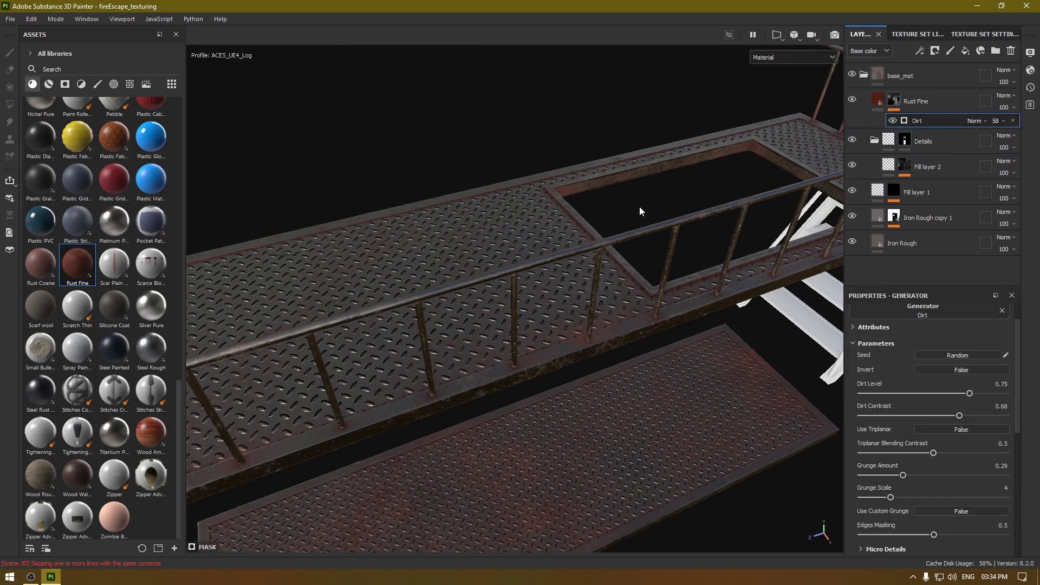
alt+drag(590, 366, 623, 319)
drag(969, 393, 981, 394)
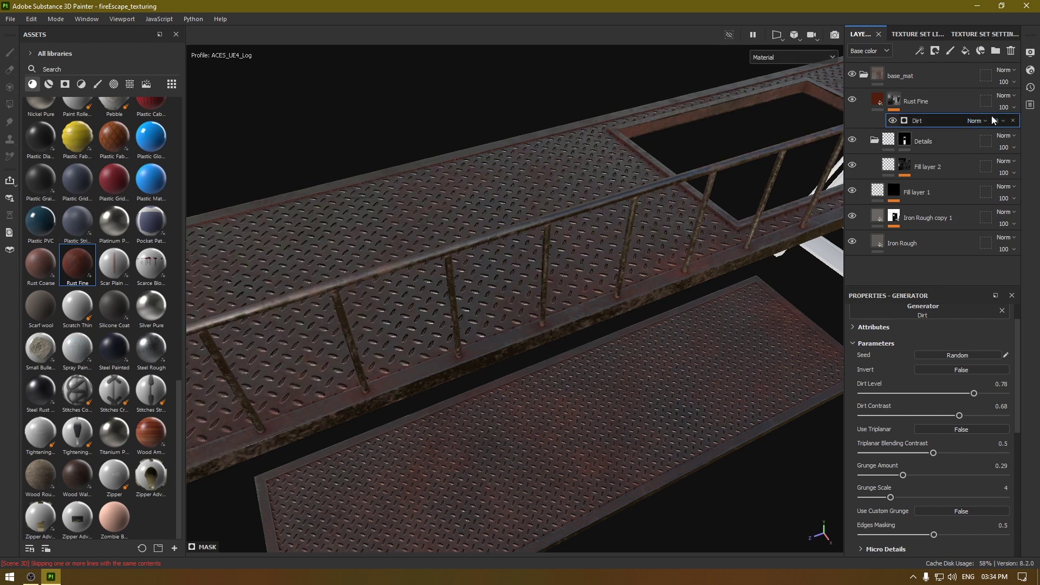
click(1033, 130)
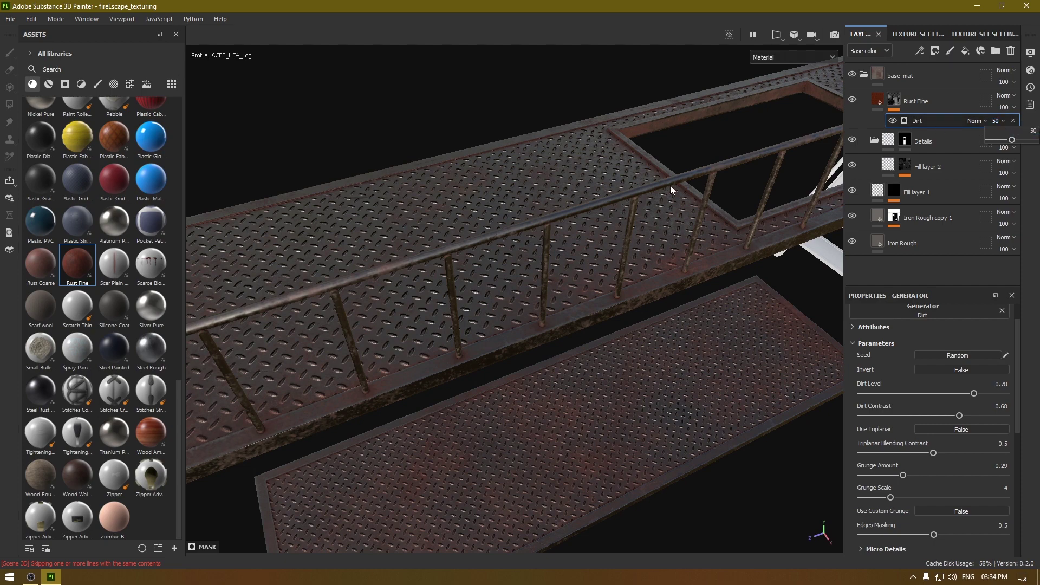
- Switch the projection of the platform's Iron Rough and Iron Rough copy 1 fill layers to Tri-planar projection
alt+drag(671, 190, 476, 325)
alt+right_drag(476, 325, 598, 414)
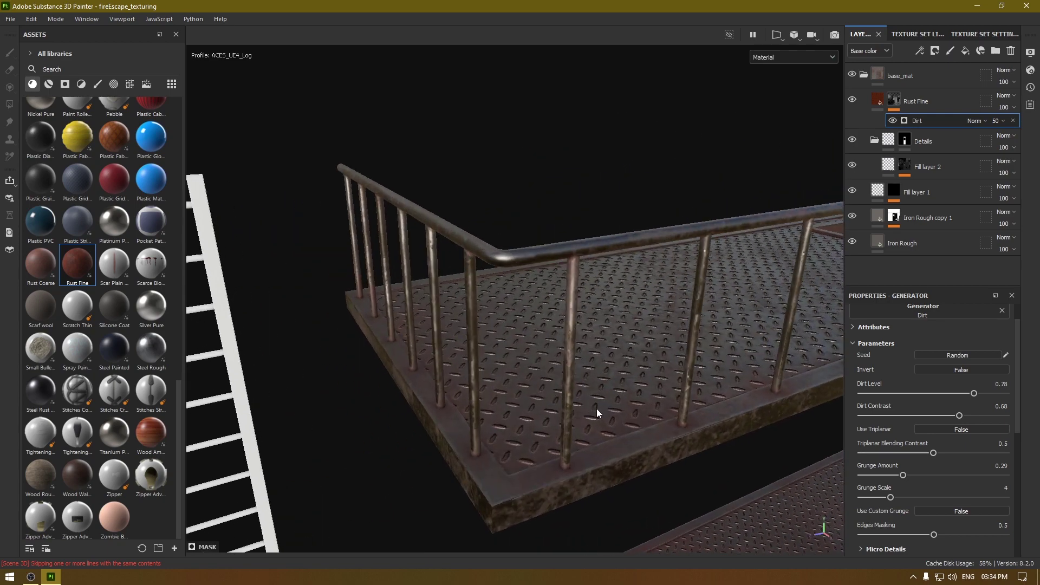
click(923, 251)
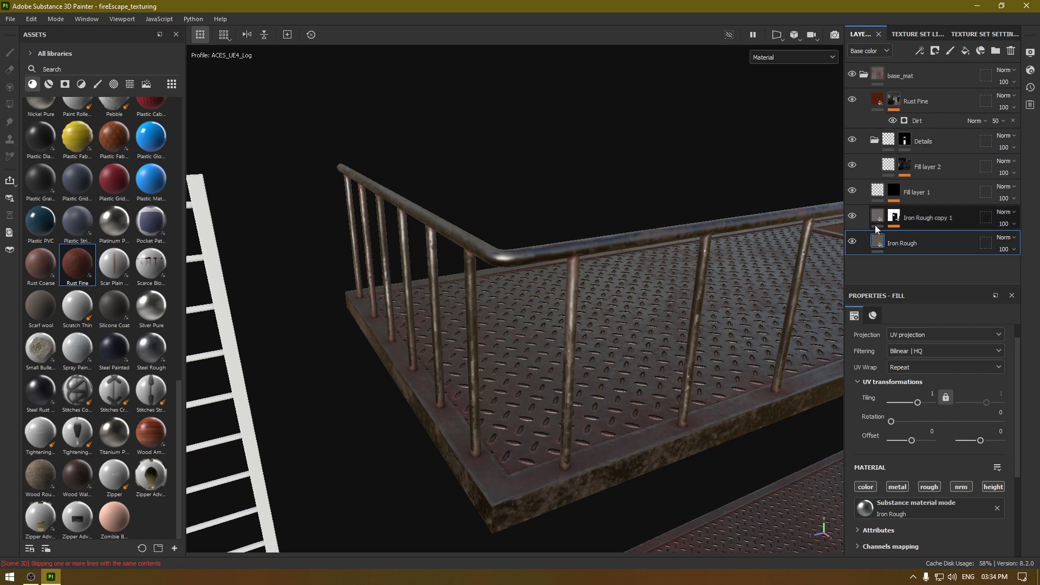
scroll(916, 350, up, 1)
click(911, 391)
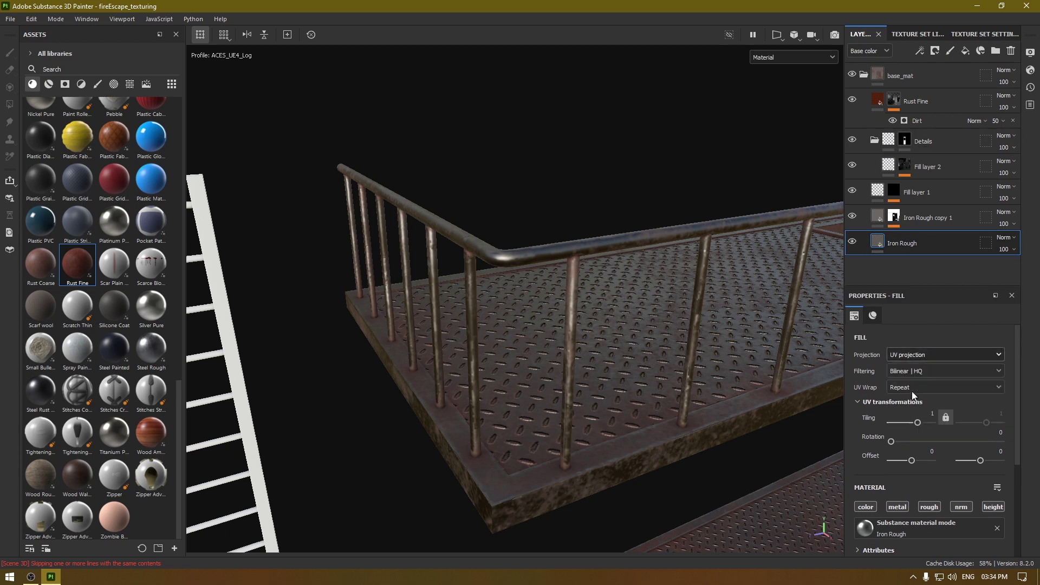
click(868, 222)
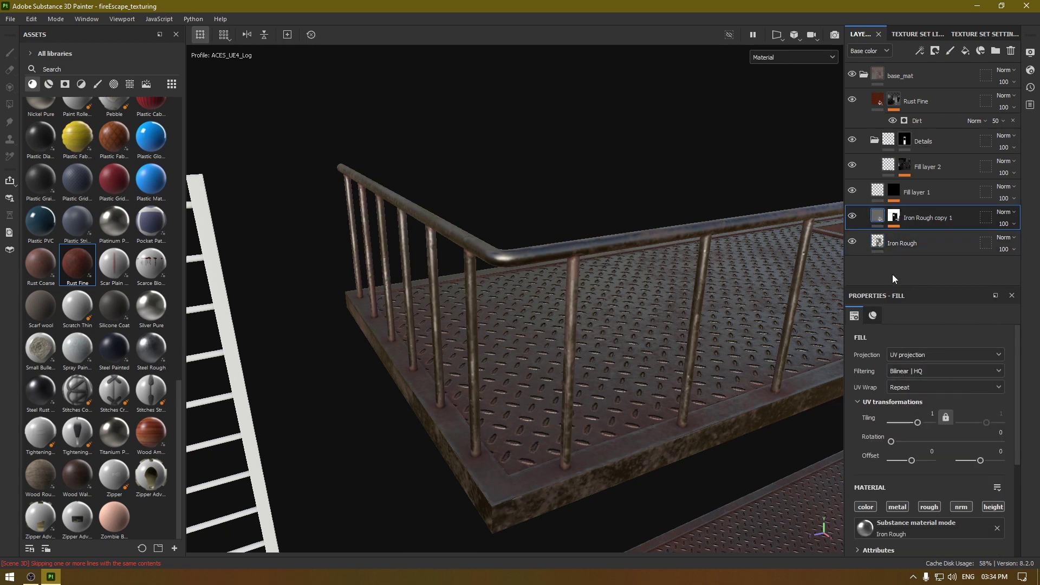
click(908, 359)
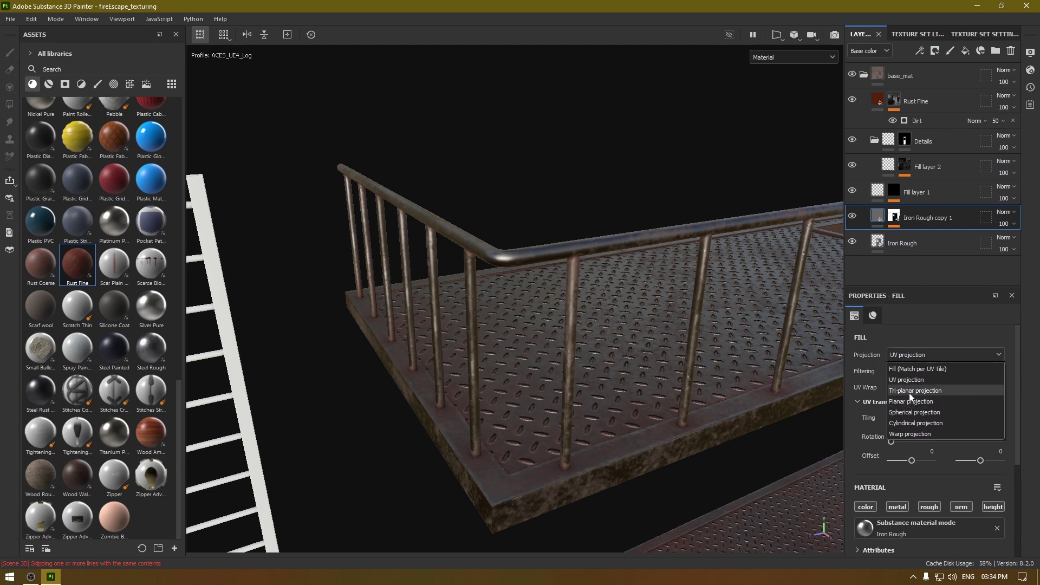
click(909, 392)
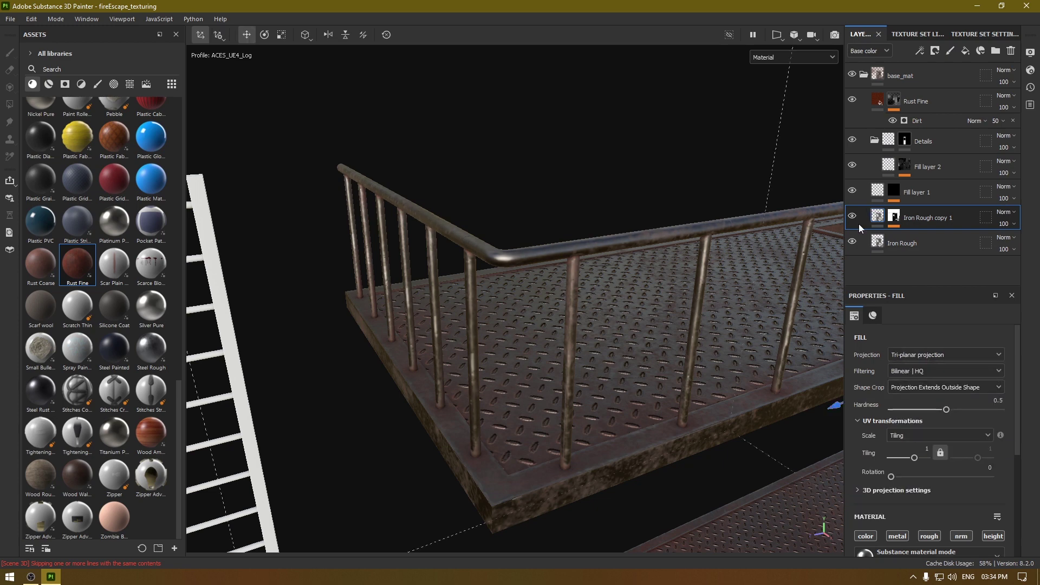
click(908, 245)
drag(908, 244, 860, 89)
- Collapse the platform's base_mat folder and rename it platform_mat
alt+drag(669, 274, 687, 252)
scroll(703, 374, down, 5)
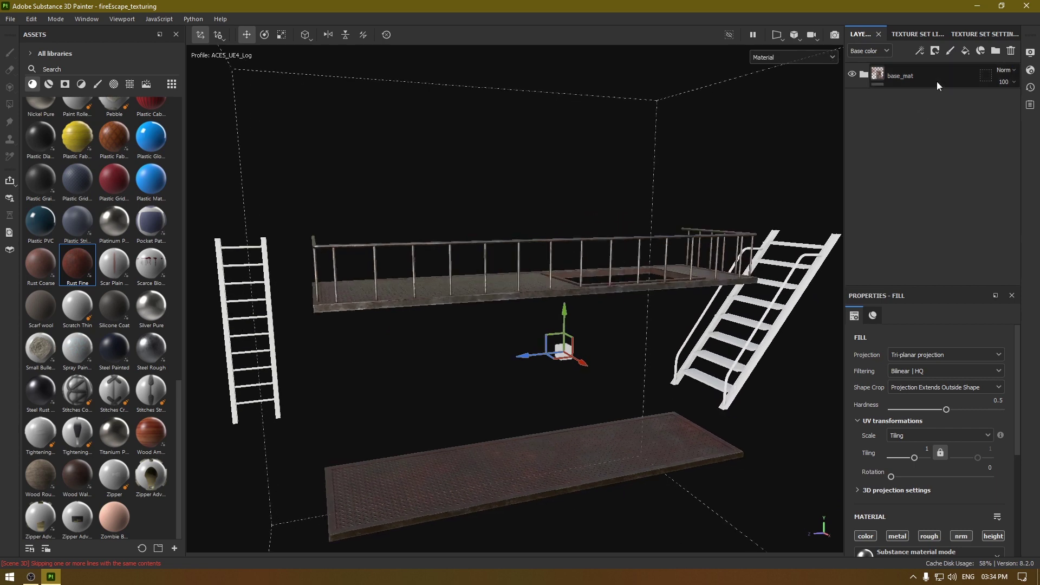
click(922, 79)
right_click(922, 80)
click(874, 72)
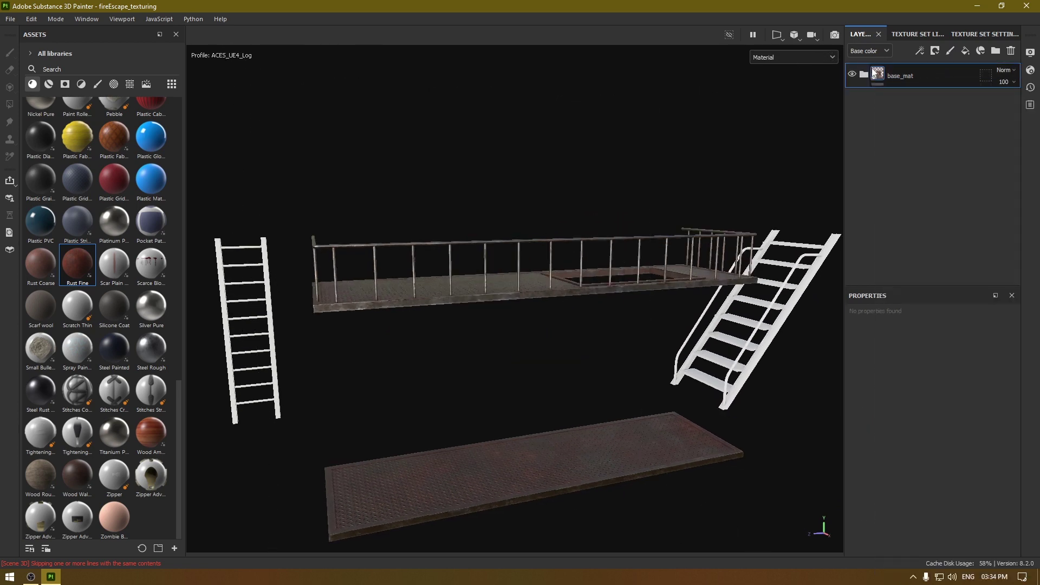
double_click(909, 79)
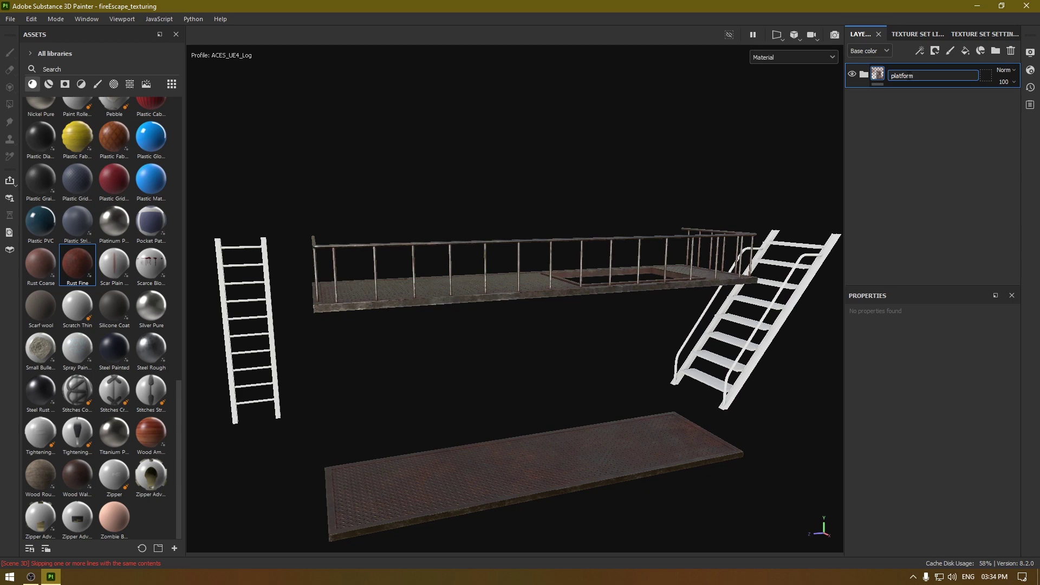
text(platform_mat)
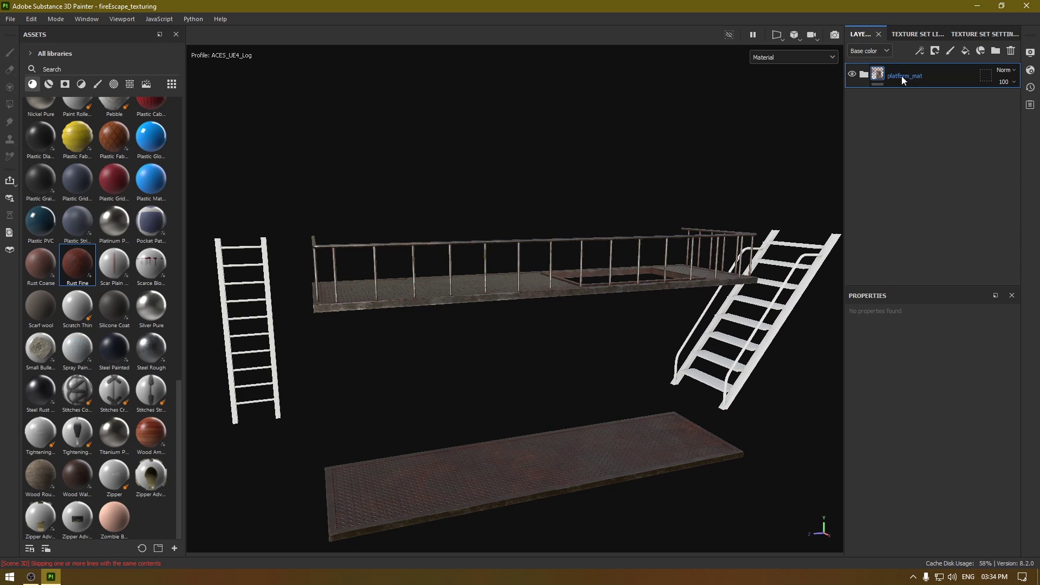
key(Return)
- Copy the platform_mat folder into the ladder_mat1 texture set, replacing its default paint layer
alt+drag(632, 255, 677, 260)
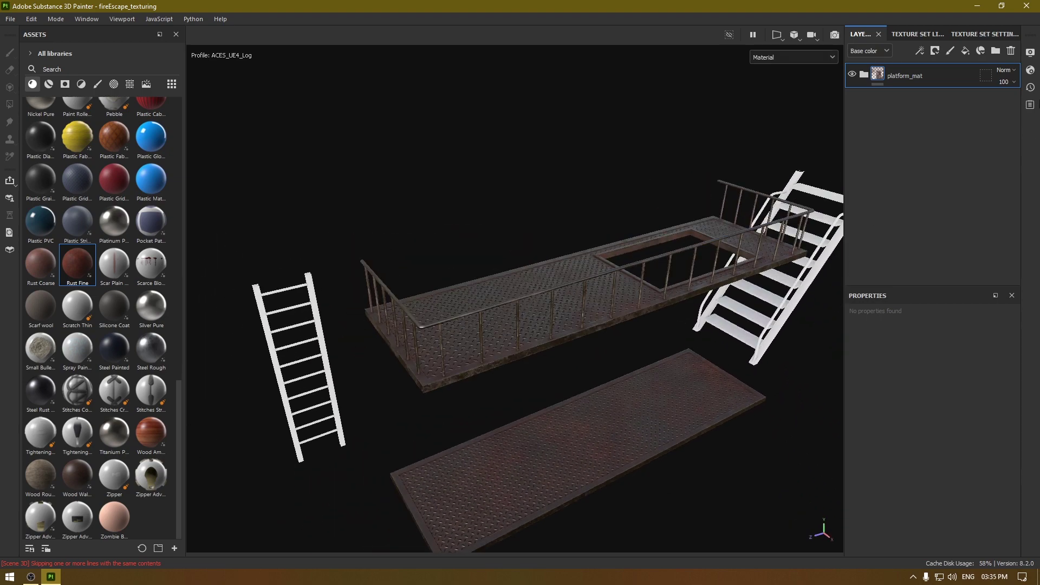
right_click(925, 80)
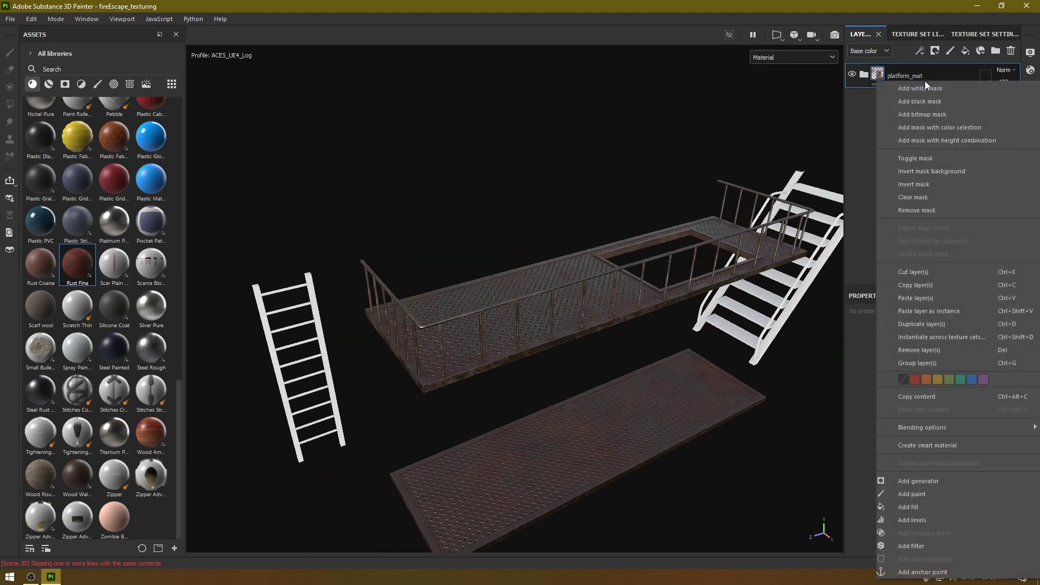
click(934, 285)
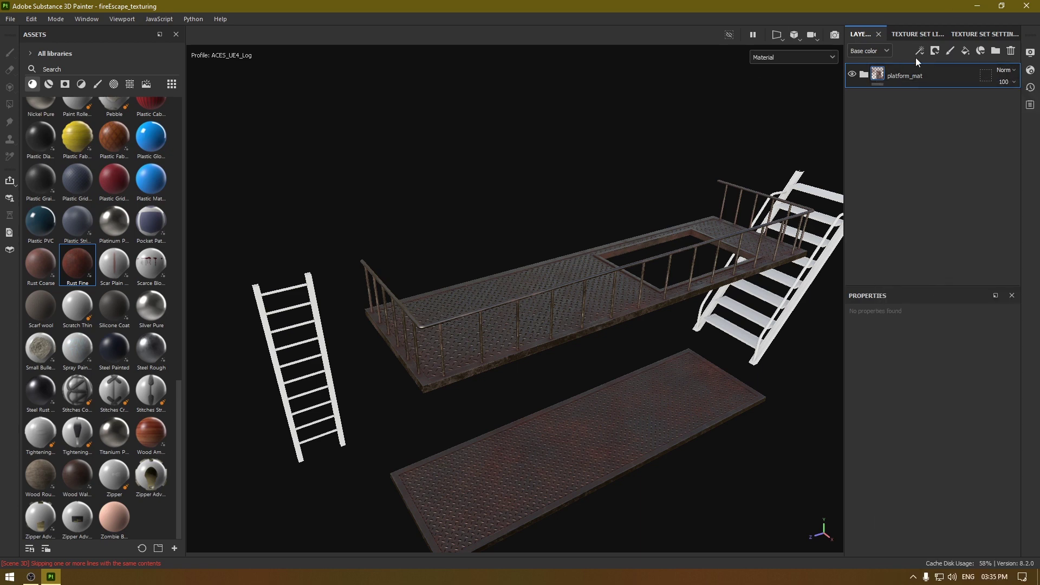
click(909, 35)
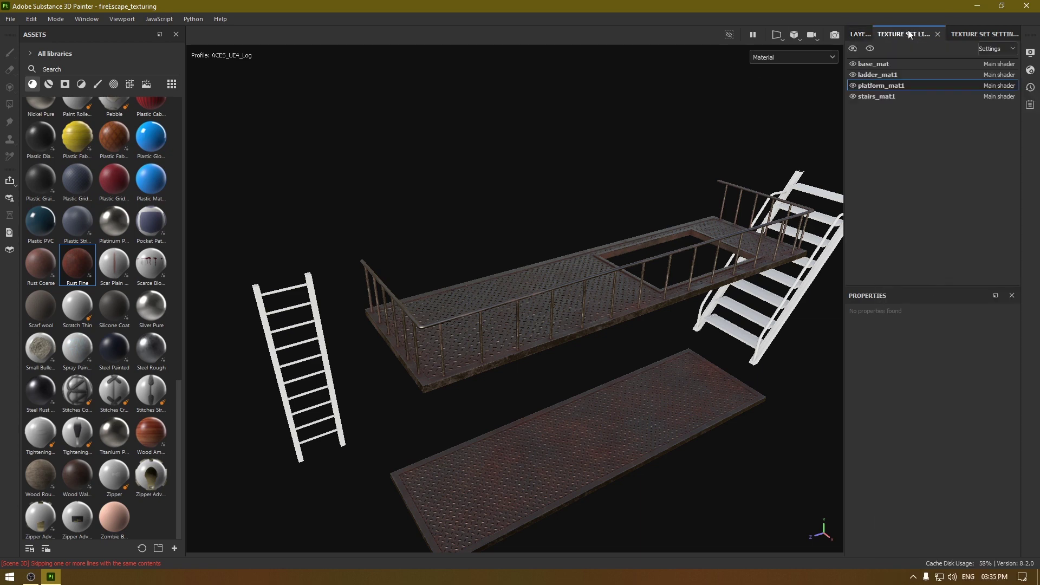
click(882, 74)
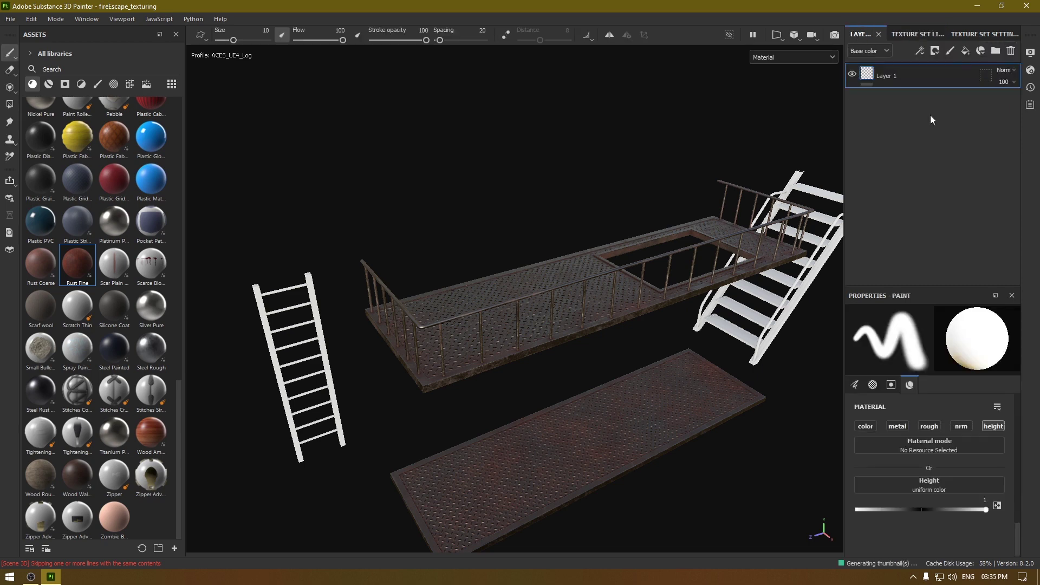
click(1011, 50)
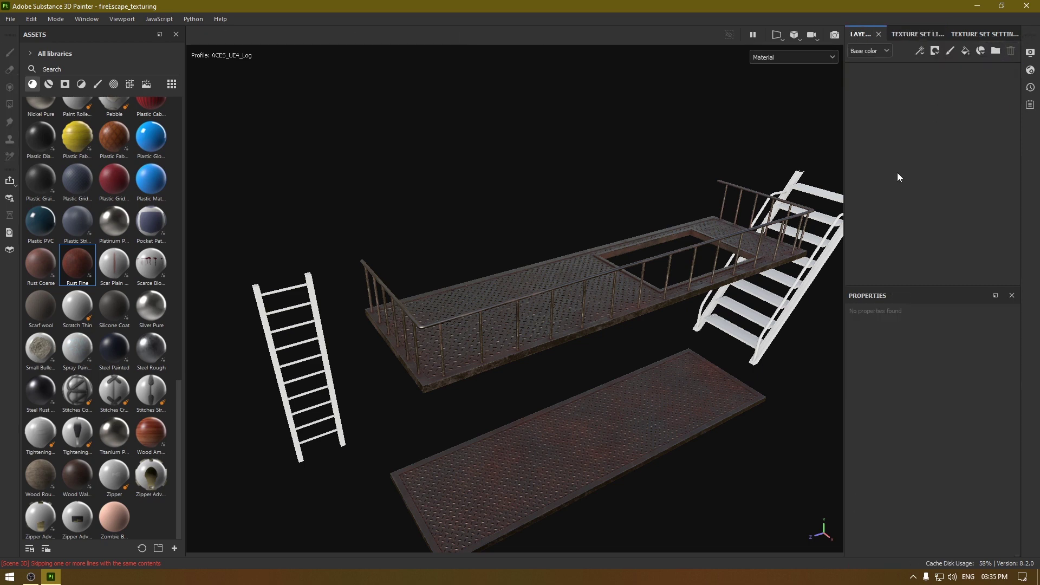
key(ctrl+v)
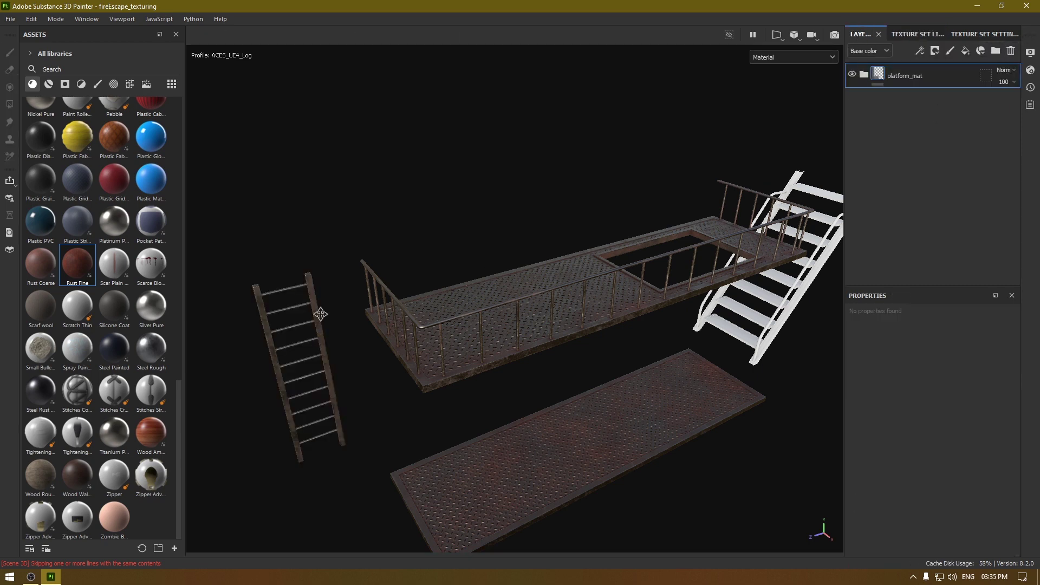
- Delete the Details folder from the ladder's pasted platform_mat folder
scroll(321, 314, up, 5)
alt+drag(701, 88, 530, 249)
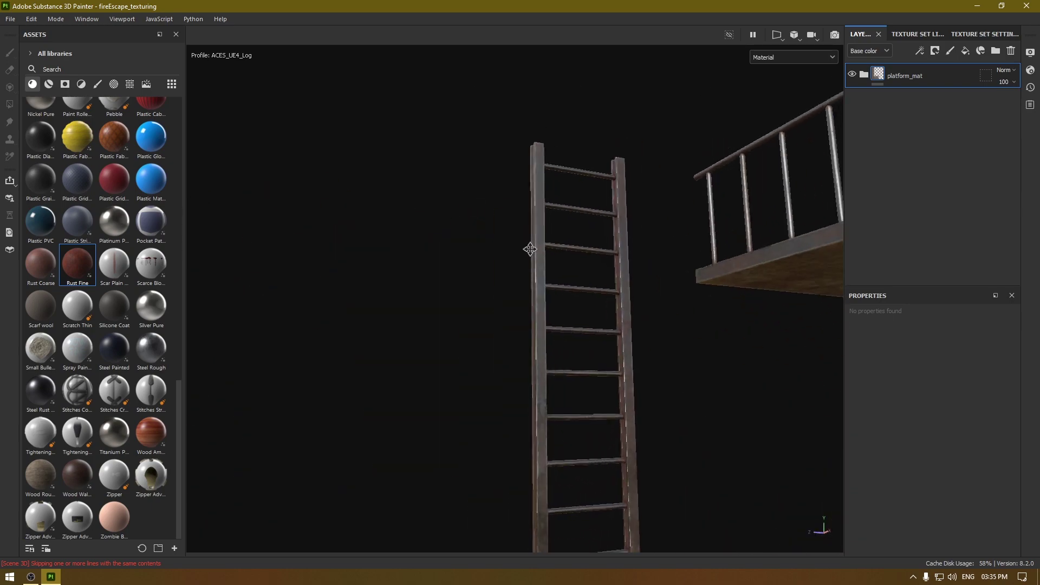
scroll(603, 360, up, 6)
alt+drag(550, 360, 650, 114)
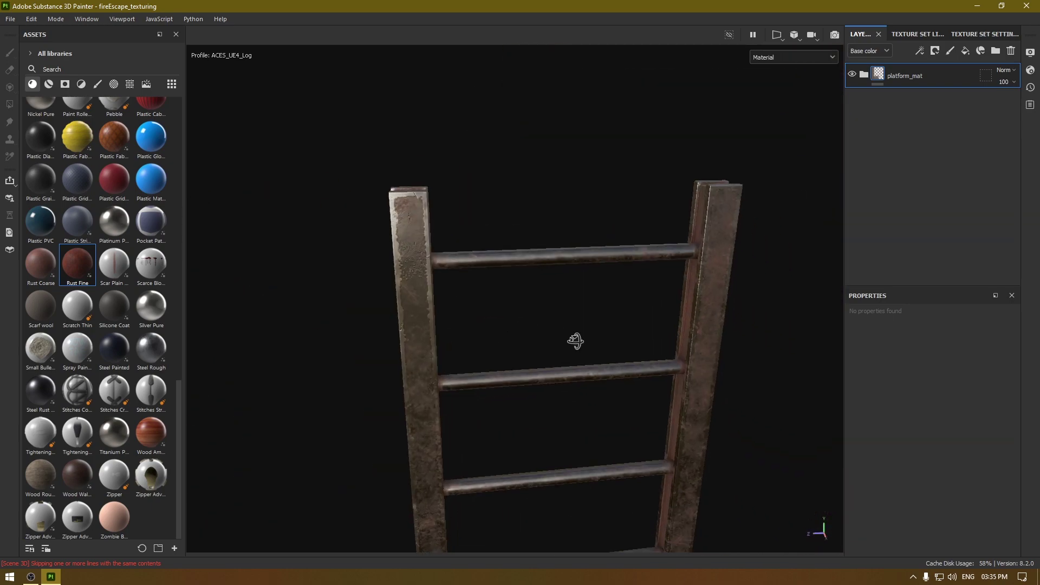
click(864, 75)
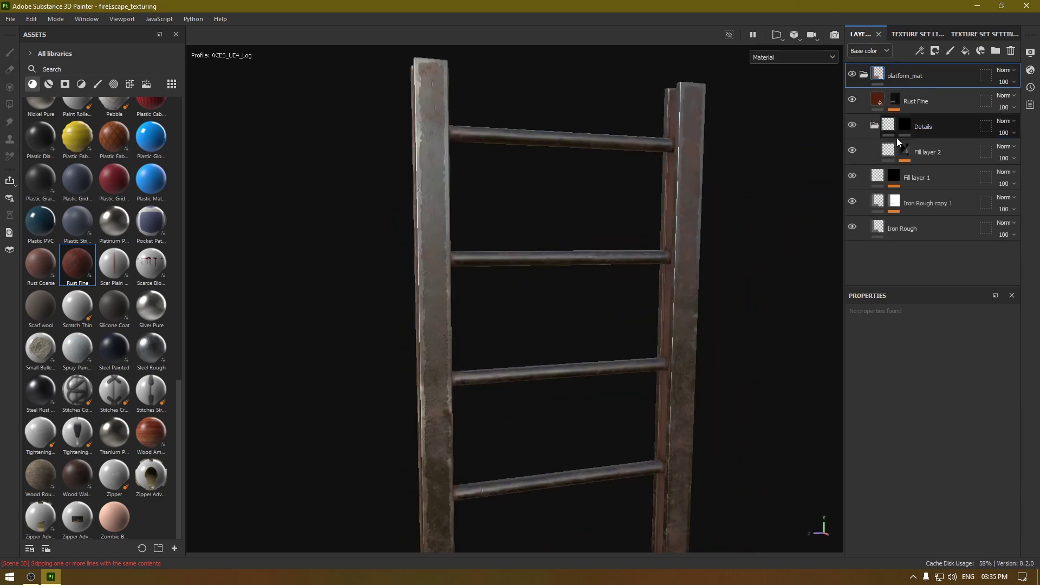
click(919, 130)
click(1011, 51)
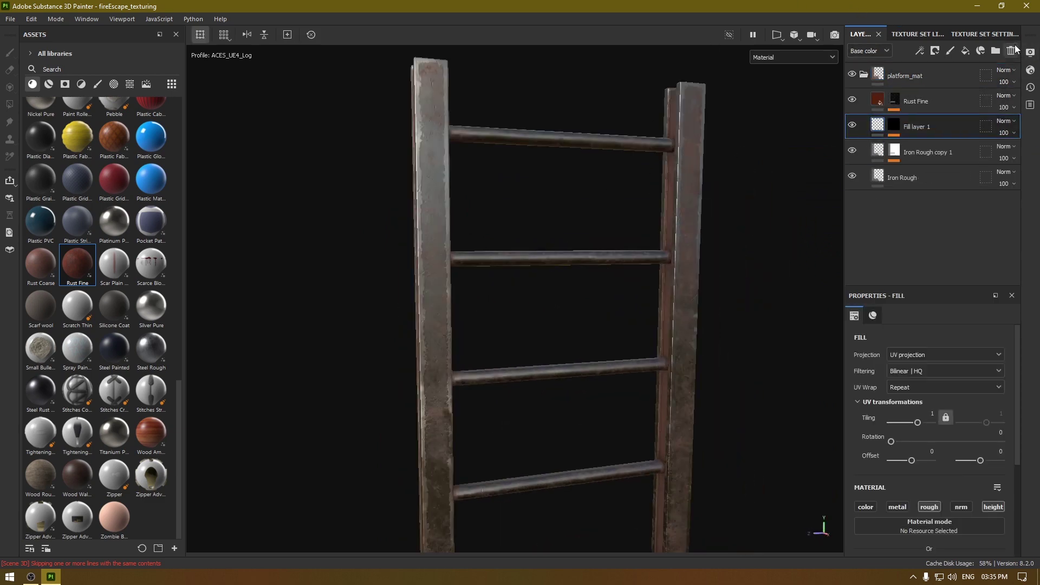
- Replace the default paint layer in the stairs_mat1 texture set with a pasted copy of the platform_mat folder
alt+drag(481, 275, 506, 164)
alt+drag(495, 307, 840, 265)
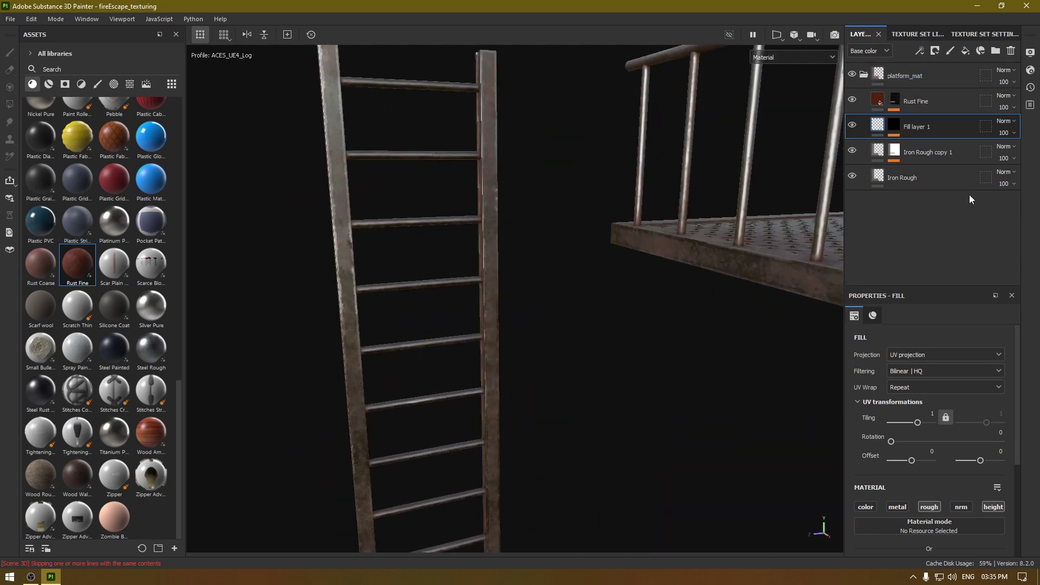
alt+drag(565, 380, 941, 232)
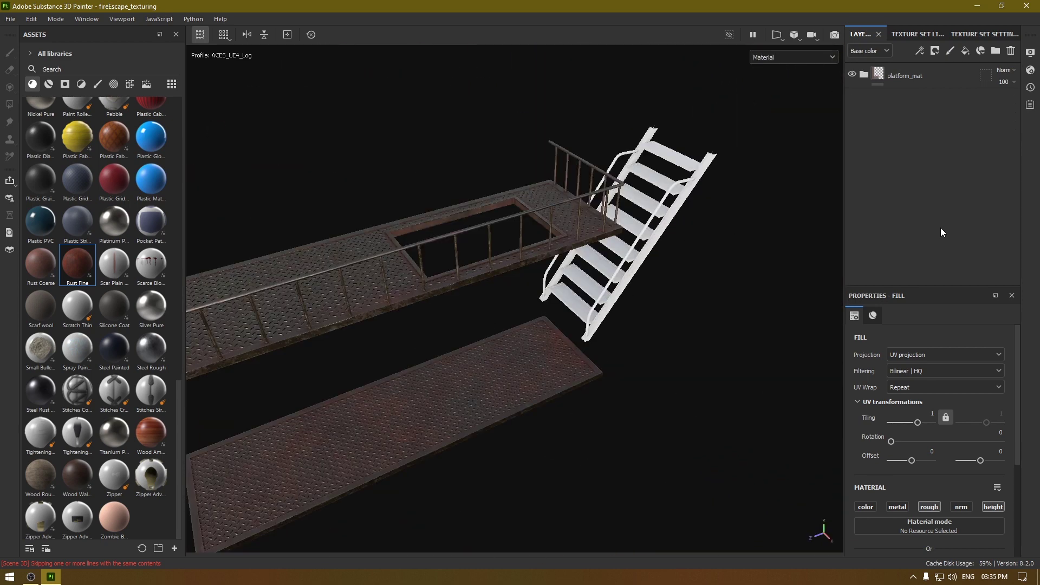
click(913, 32)
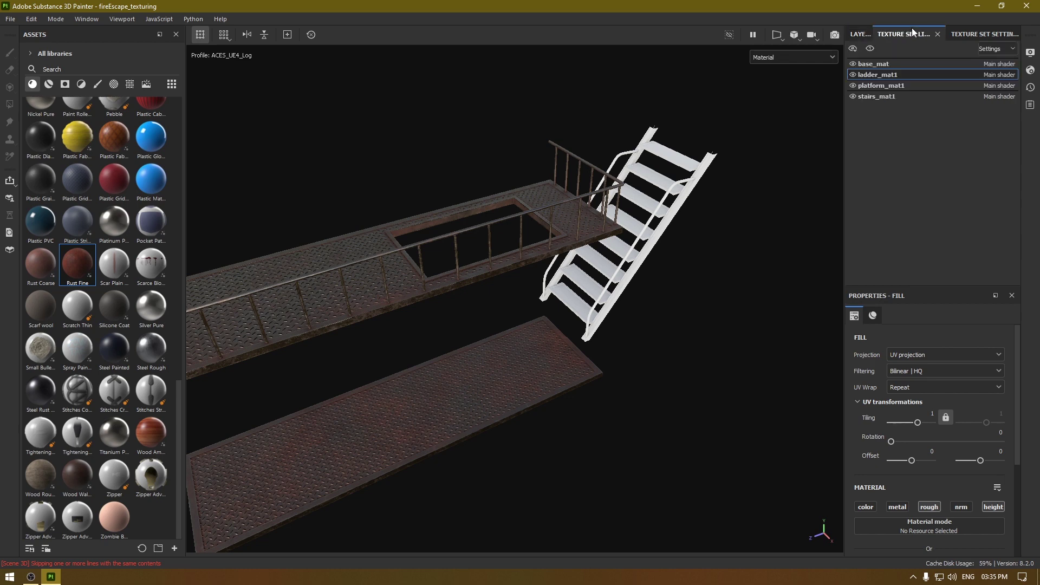
click(878, 96)
click(860, 33)
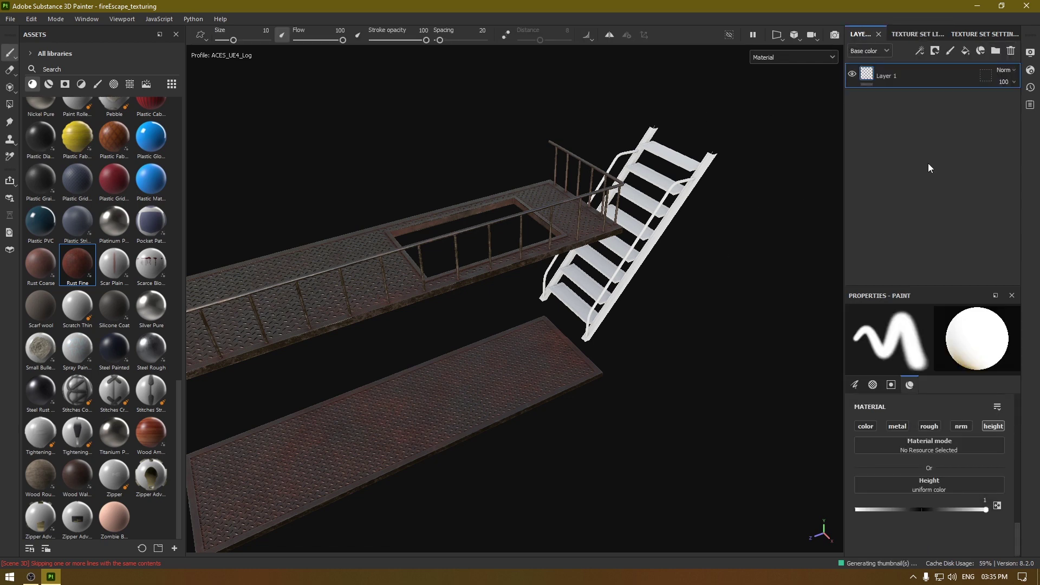
click(1010, 50)
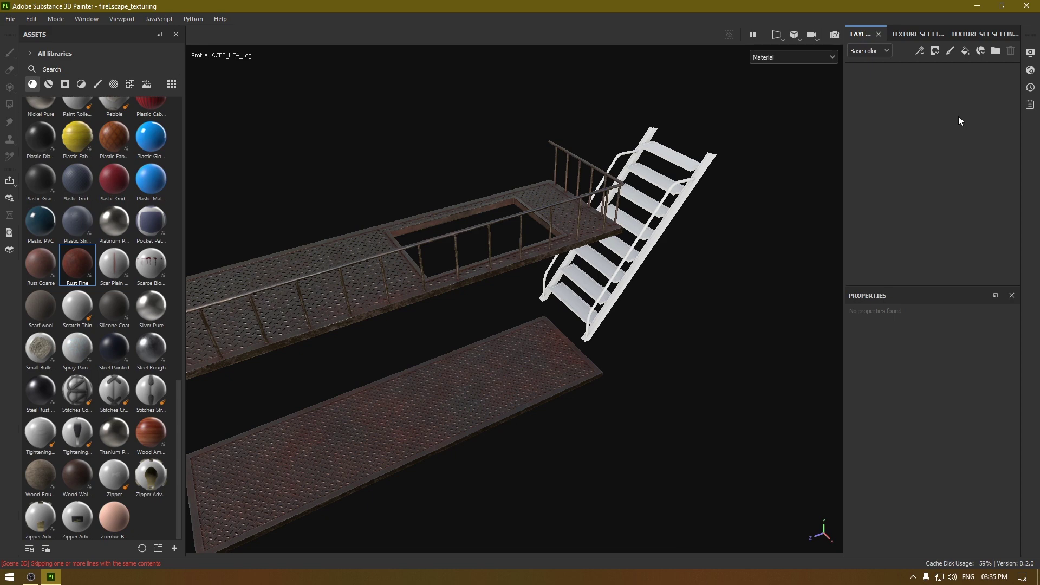
key(ctrl+v)
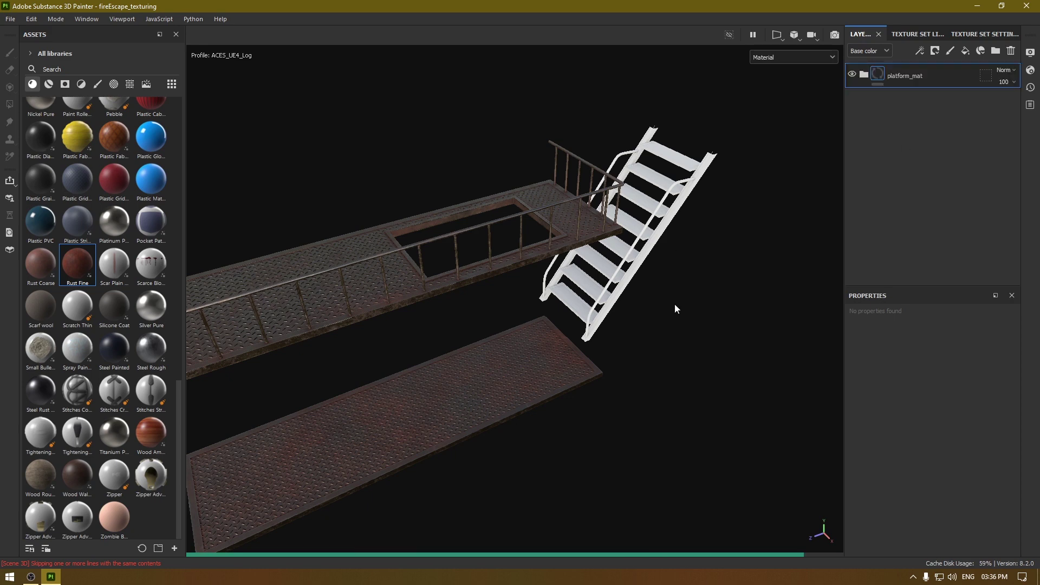
- Reduce the opacity of the Dirt generator on the stairs' Rust Fine mask to 23
alt+drag(682, 318, 469, 356)
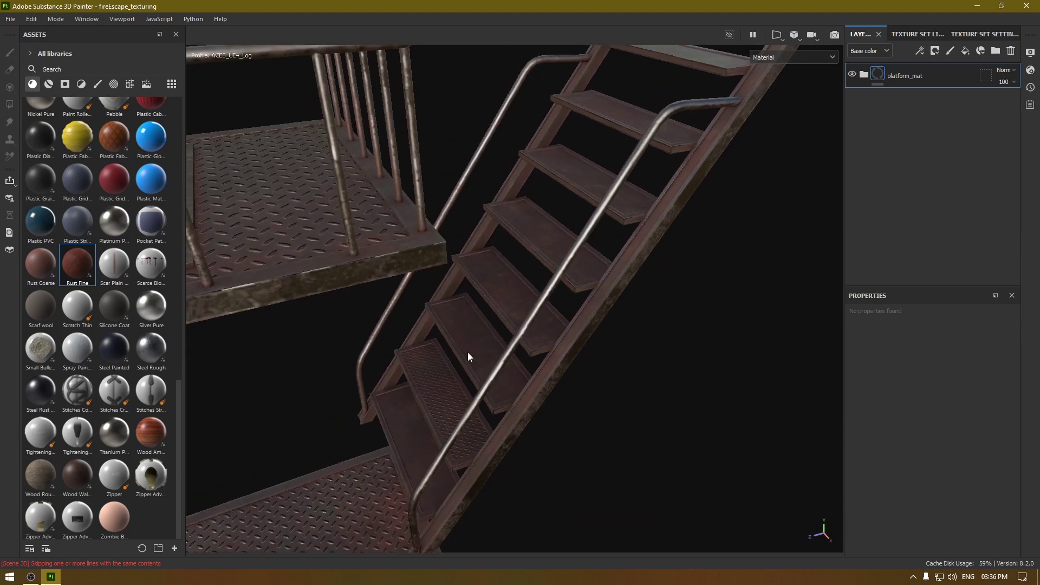
click(863, 74)
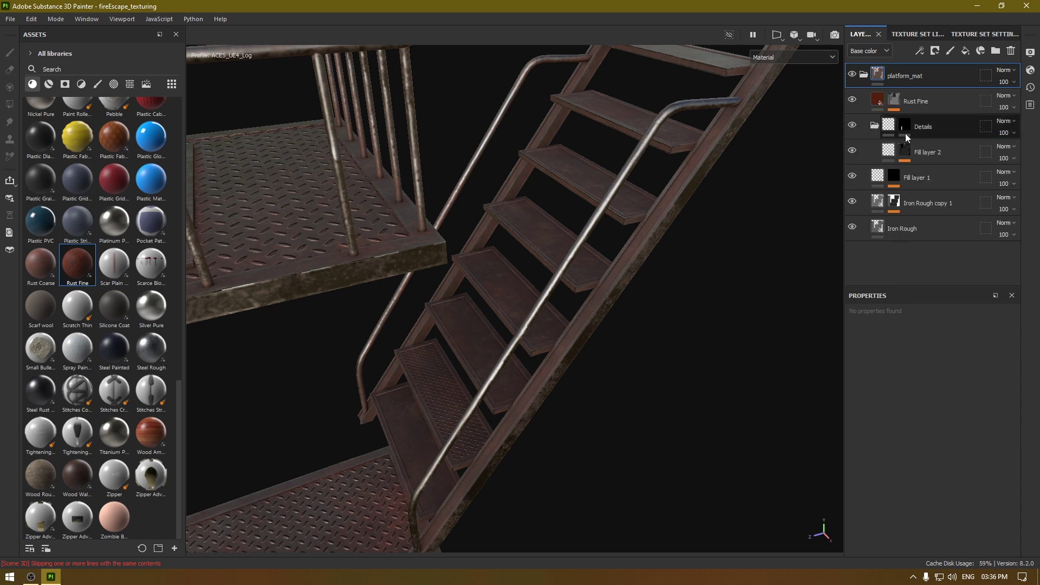
click(897, 102)
click(900, 102)
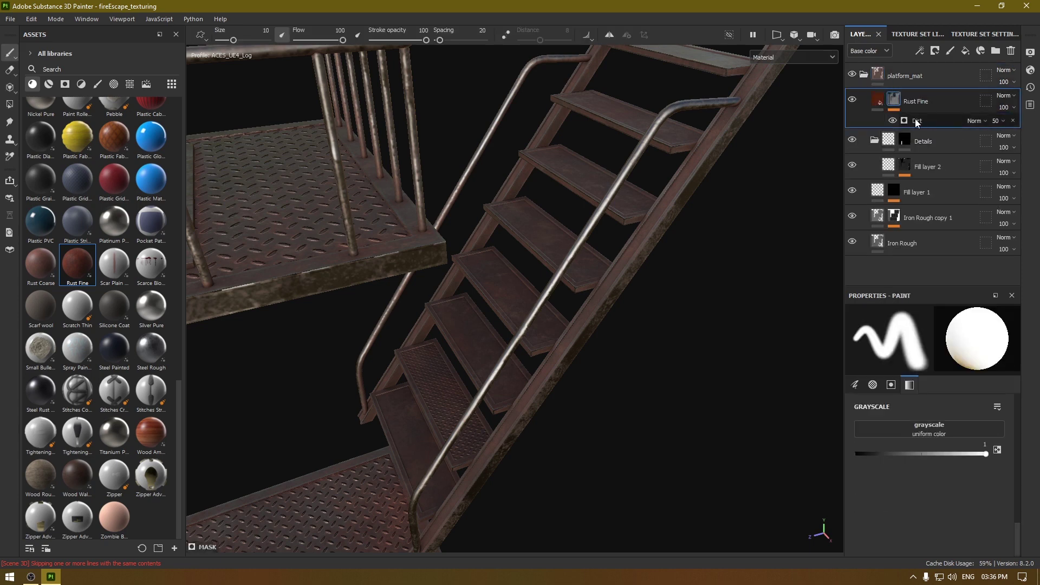
click(989, 119)
click(1002, 120)
drag(1012, 140, 998, 142)
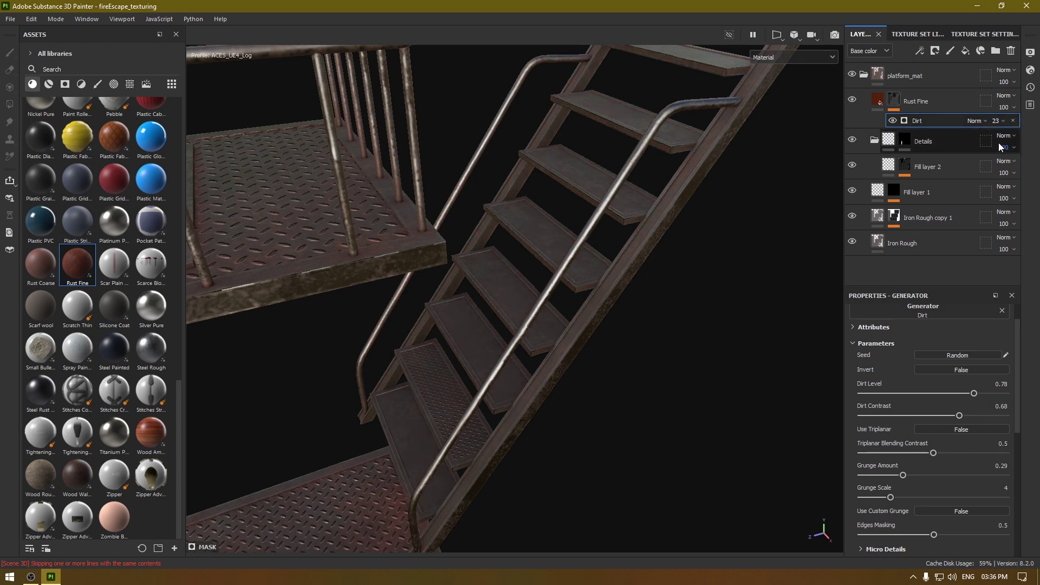
click(914, 169)
key(Delete)
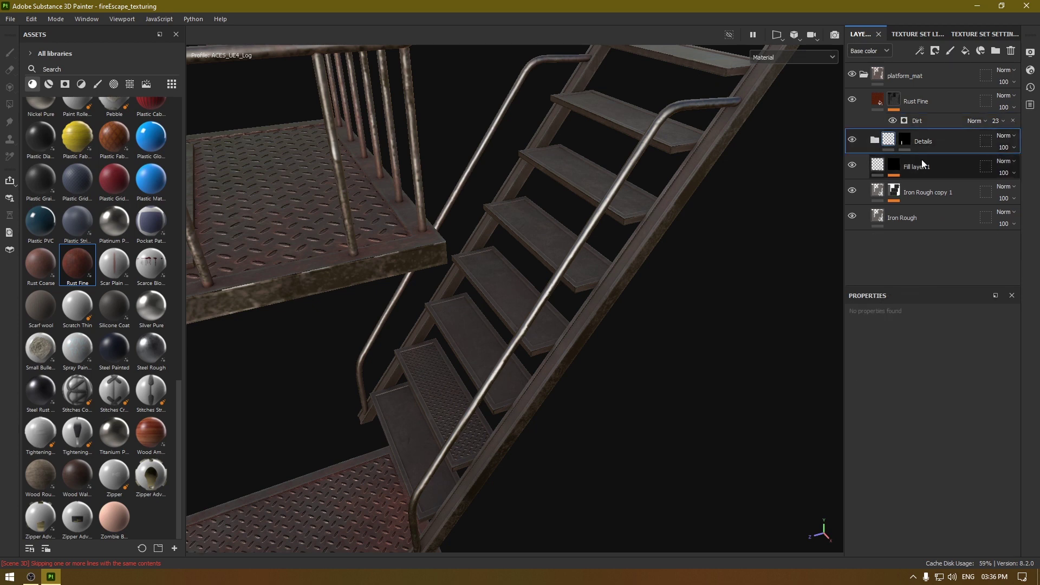
click(904, 142)
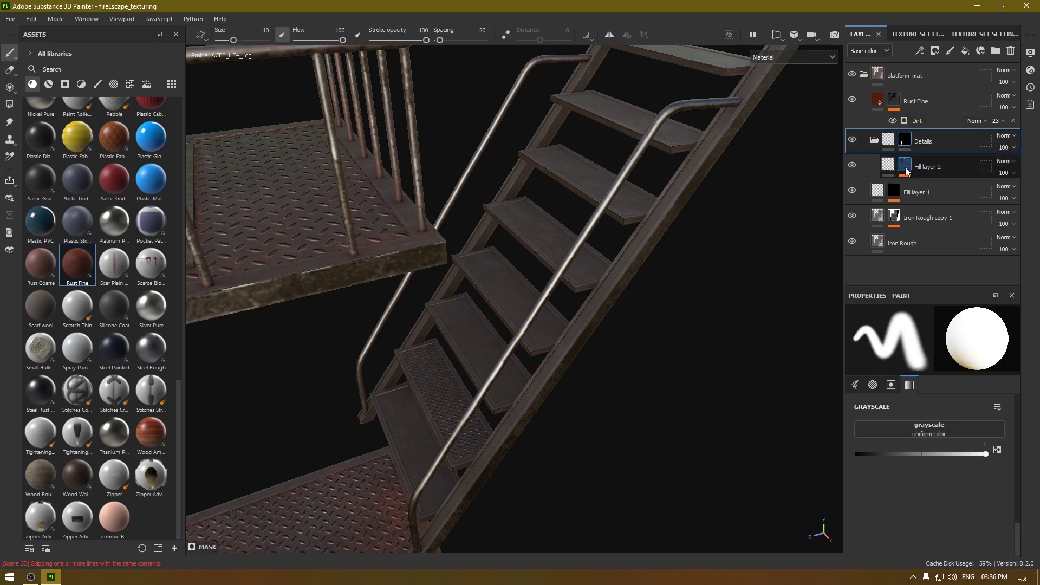
key(ctrl+z)
- Replace the Metallic Grate Simple pattern in the stairs' Fill layer 2 mask with the Metallic Grate Wide texture
click(939, 201)
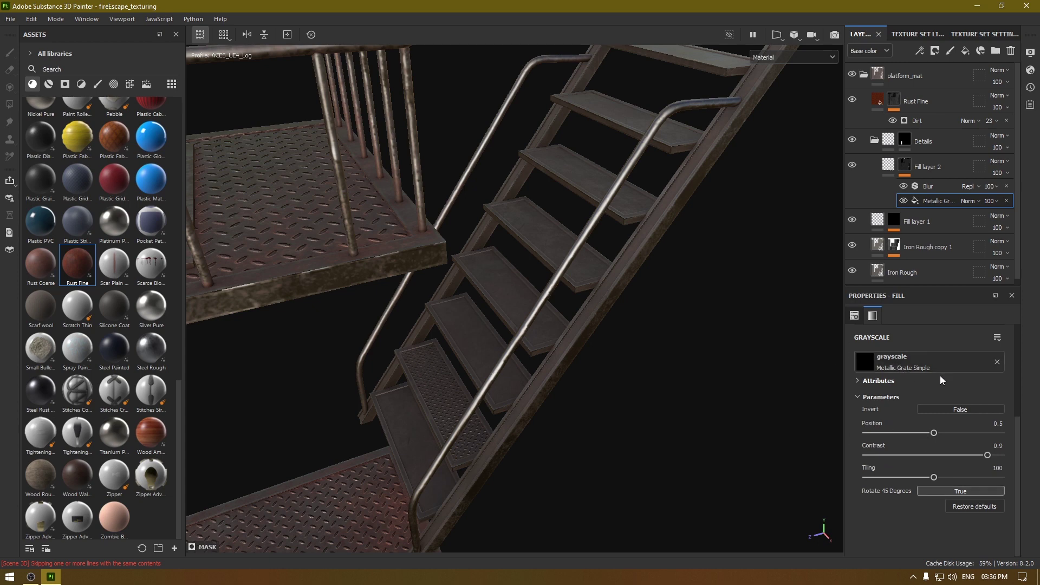
click(130, 84)
scroll(138, 374, down, 15)
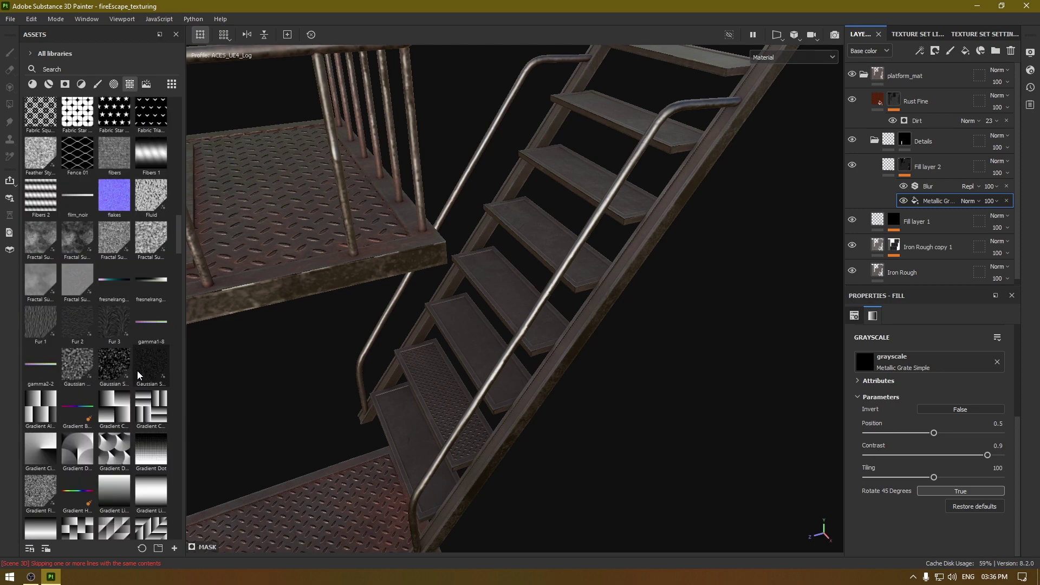
scroll(138, 374, down, 10)
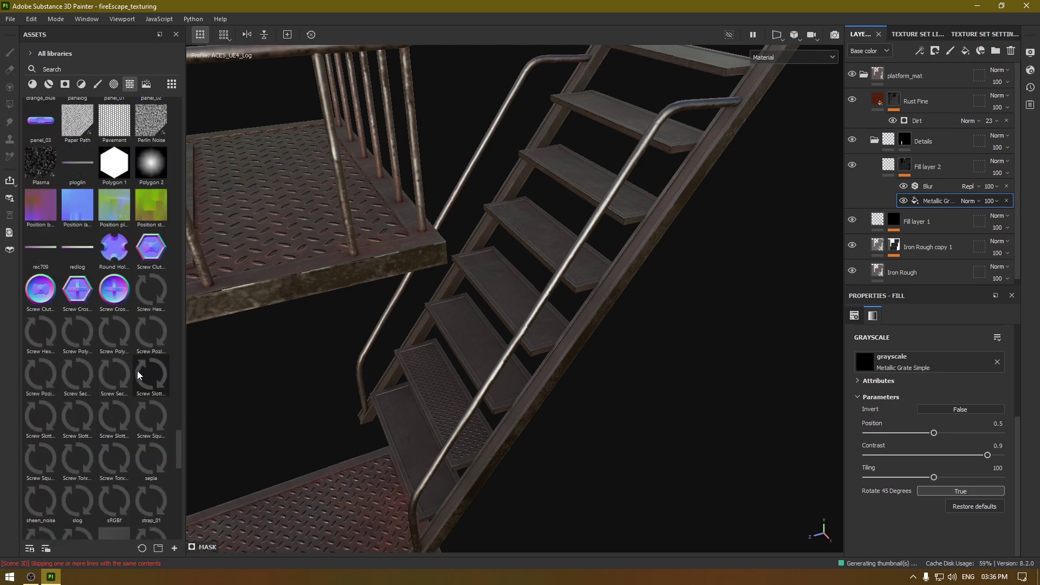
scroll(138, 374, up, 14)
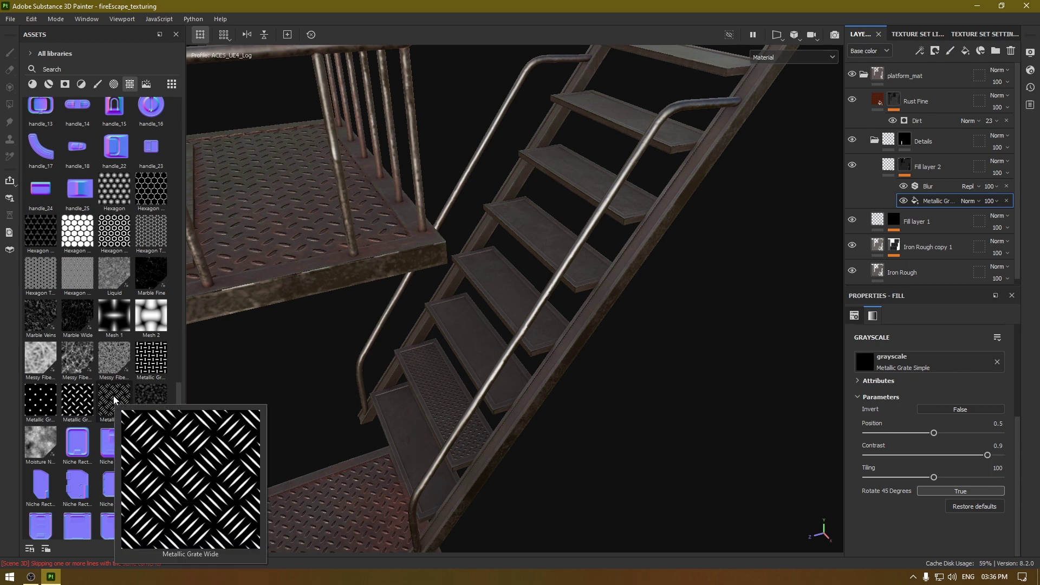
drag(114, 399, 928, 360)
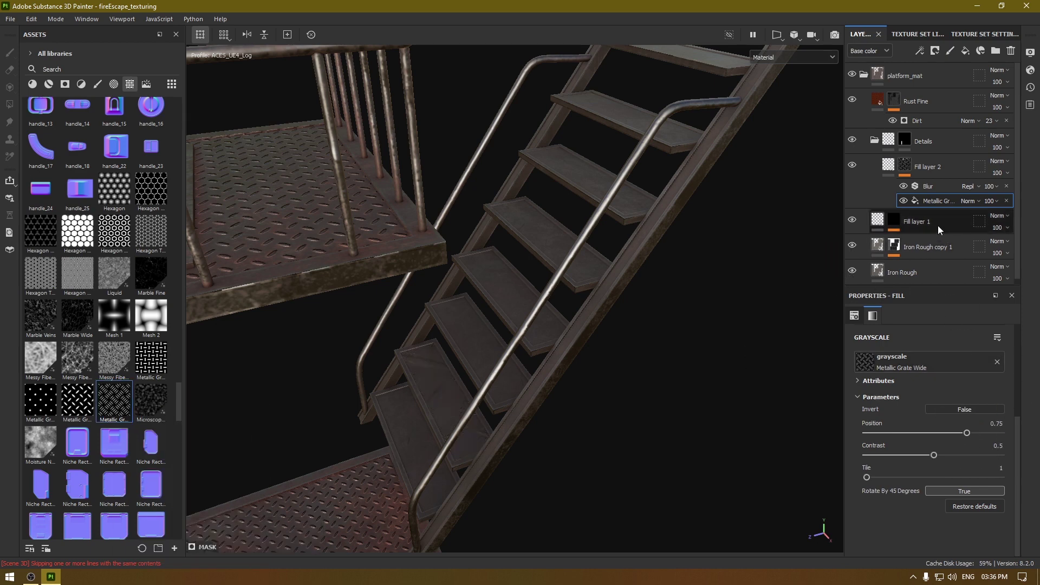
- Remove the existing mask from the stairs' Details folder and add a fresh black mask
click(905, 165)
click(911, 138)
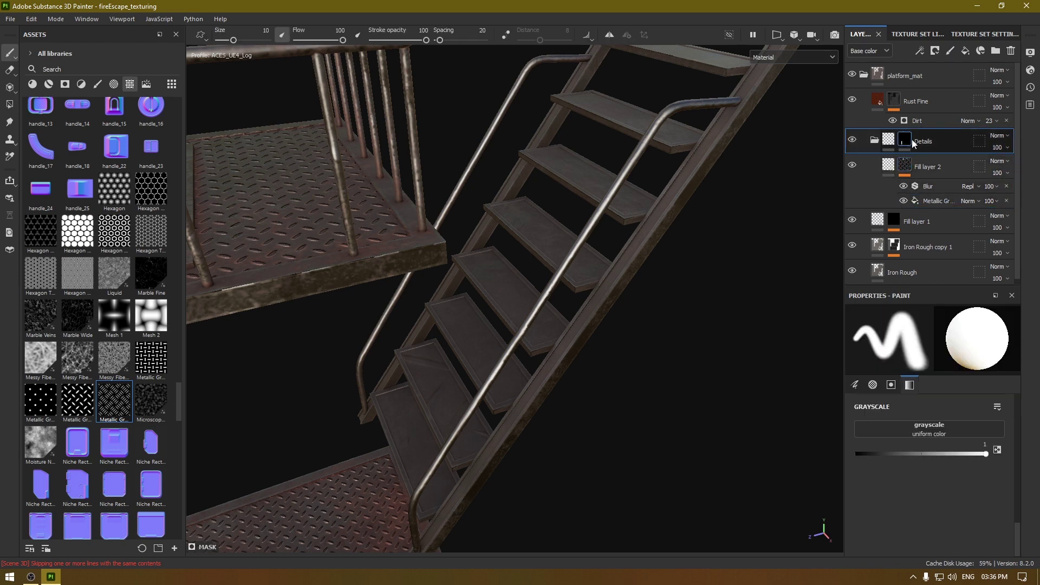
right_click(913, 139)
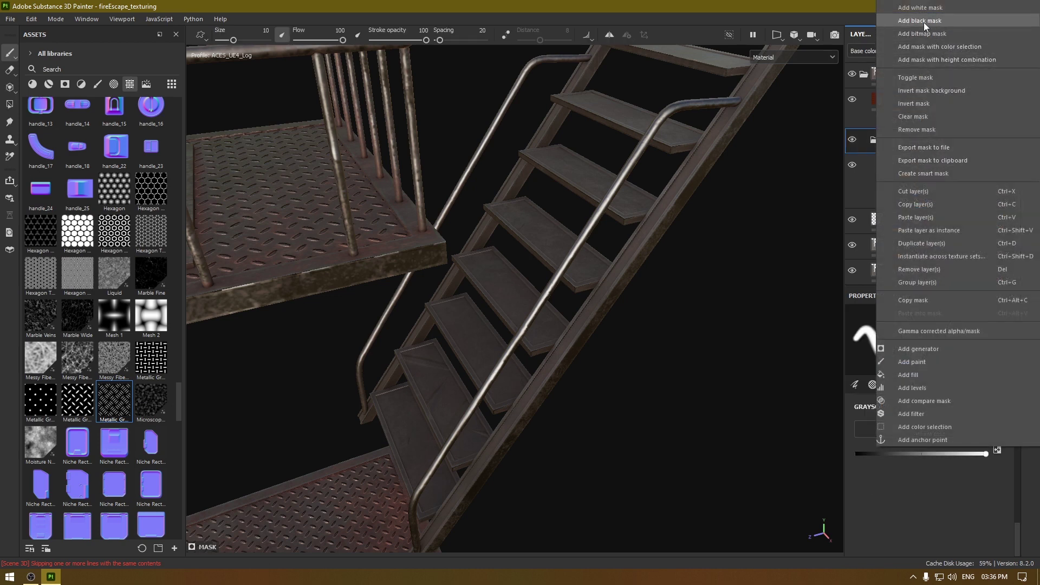
click(924, 21)
right_click(920, 141)
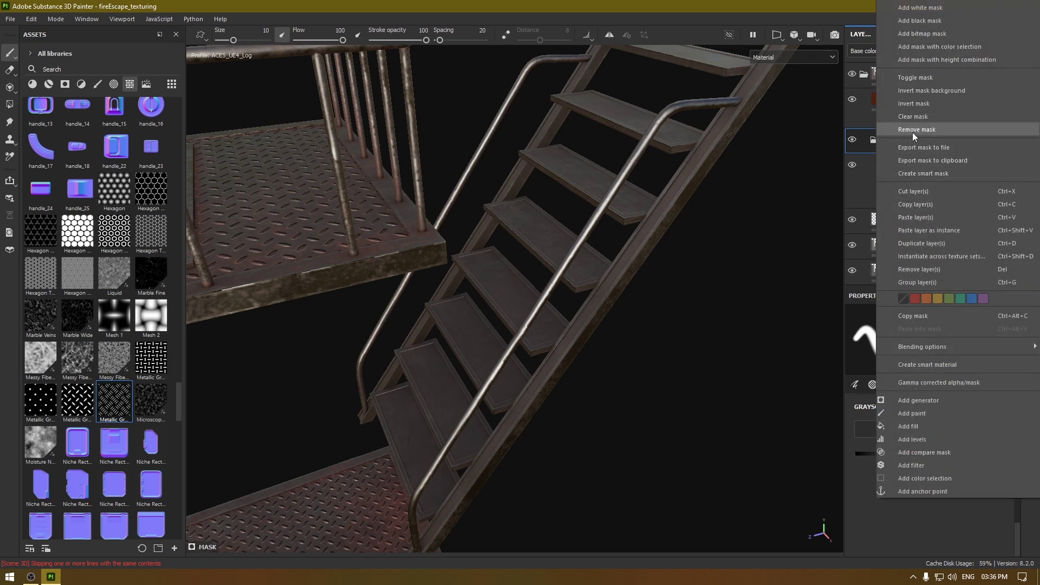
click(912, 132)
right_click(912, 145)
click(866, 135)
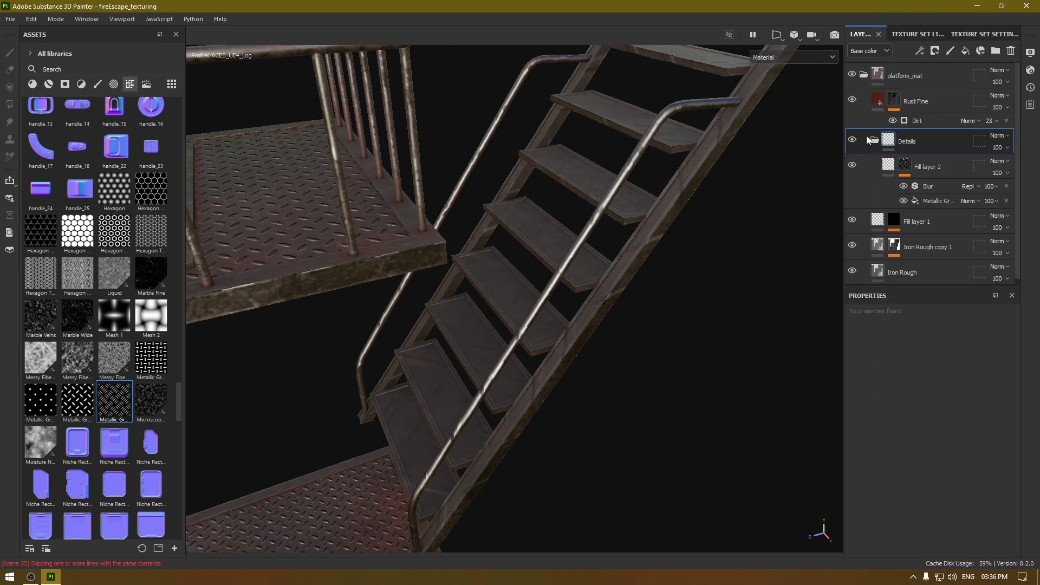
right_click(903, 143)
click(916, 23)
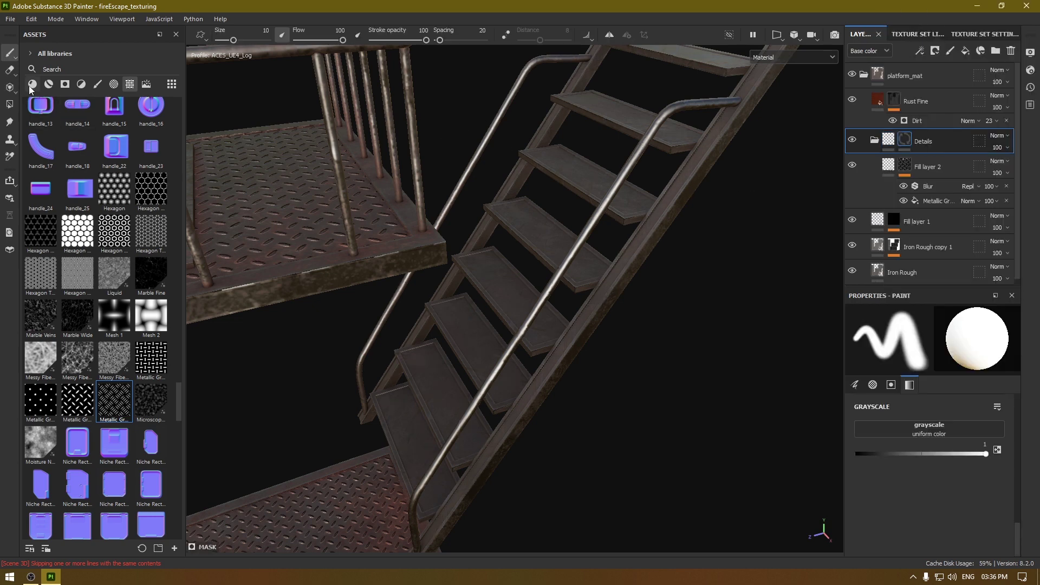
- Reveal the Details folder on the top faces of all stair treads by polygon-filling them white in its mask
click(9, 104)
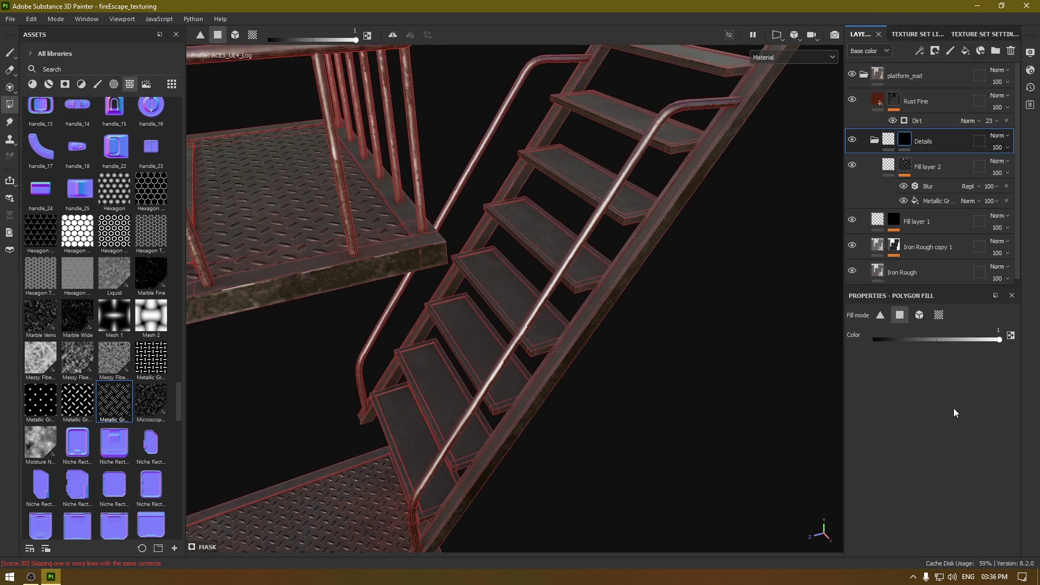
alt+drag(317, 450, 613, 209)
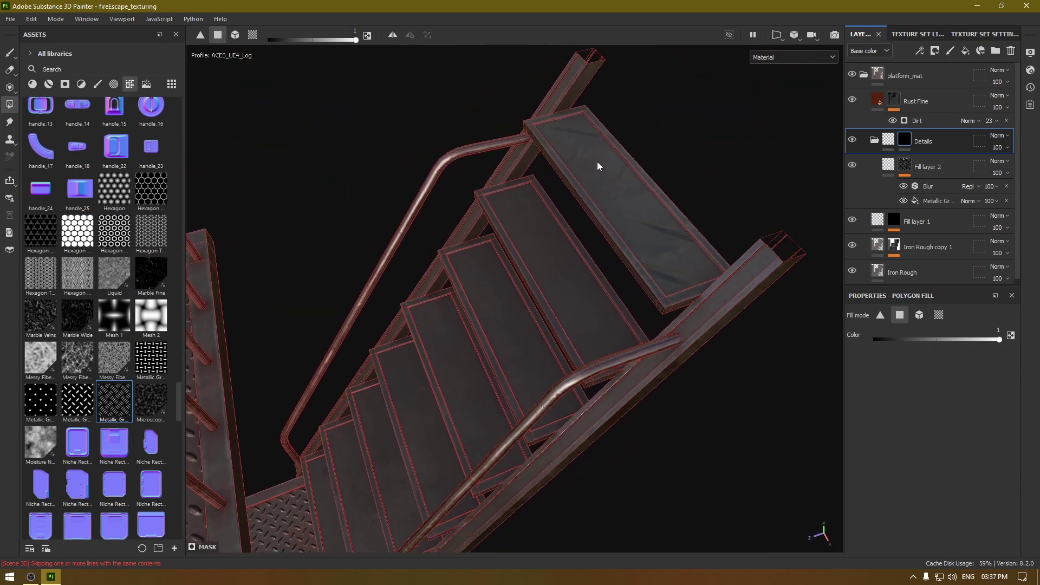
alt+drag(559, 263, 594, 260)
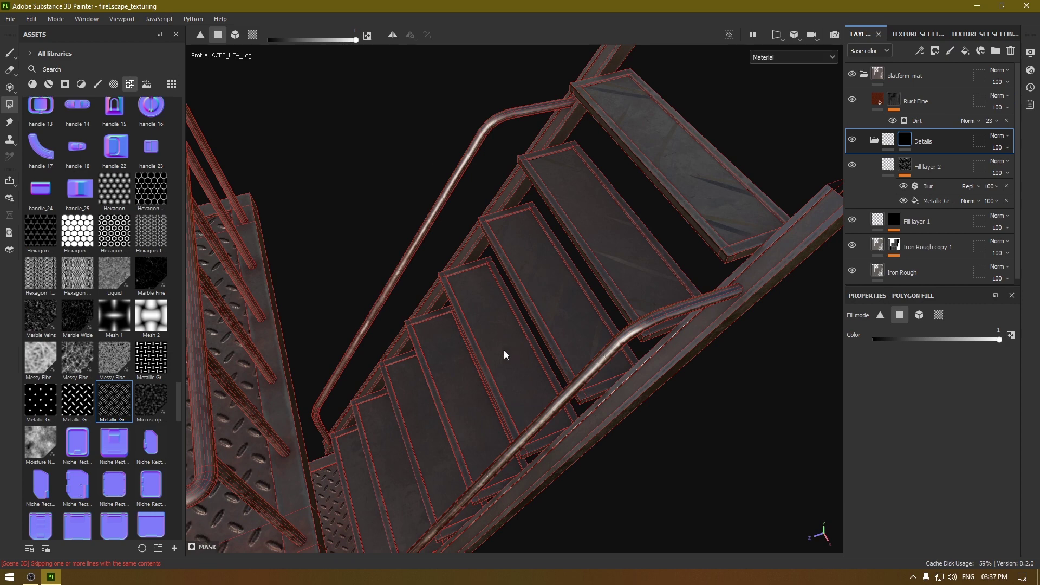
alt+drag(415, 424, 940, 386)
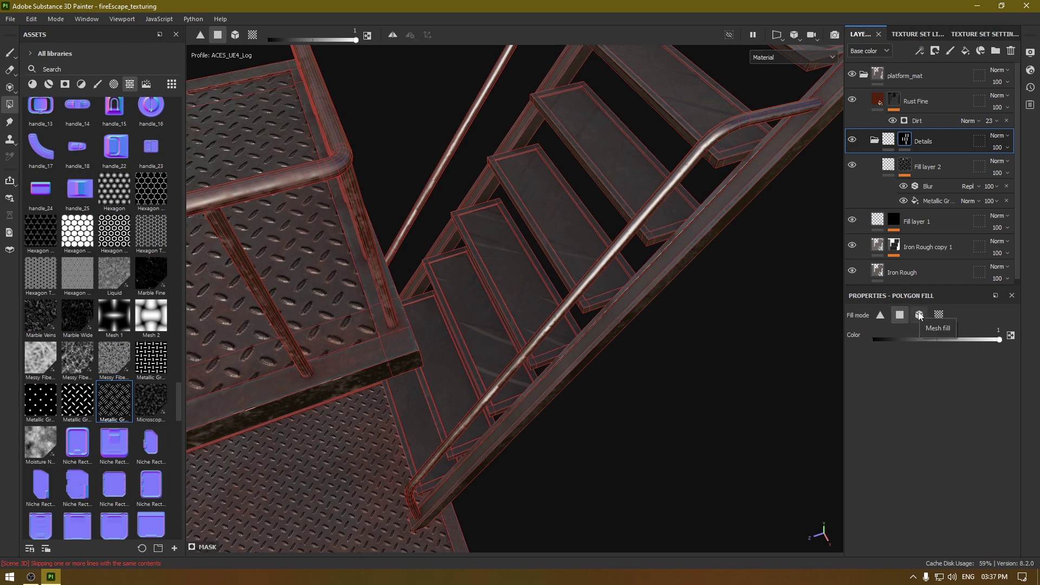
alt+drag(542, 350, 475, 304)
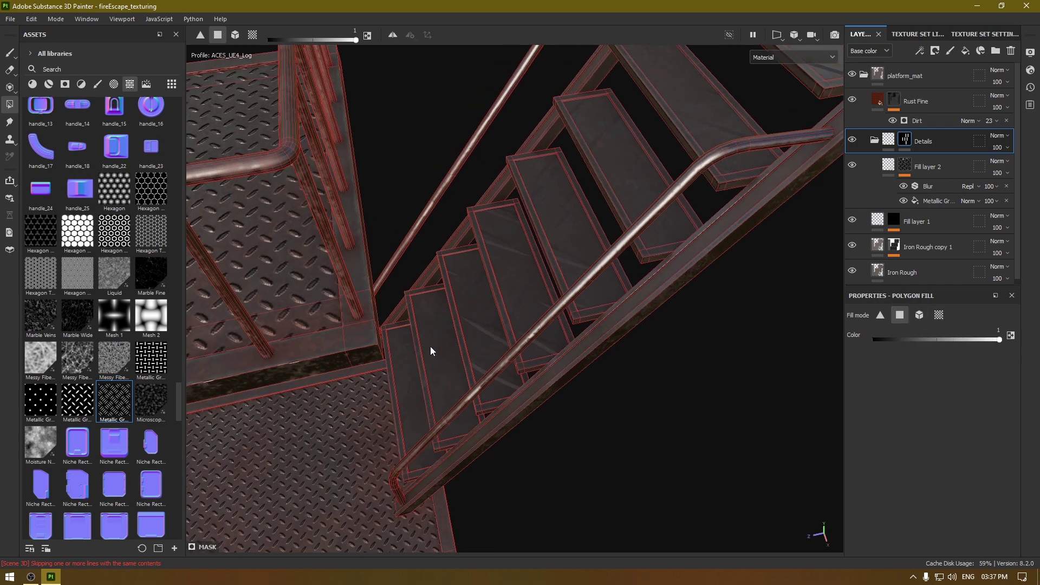
alt+drag(538, 378, 623, 339)
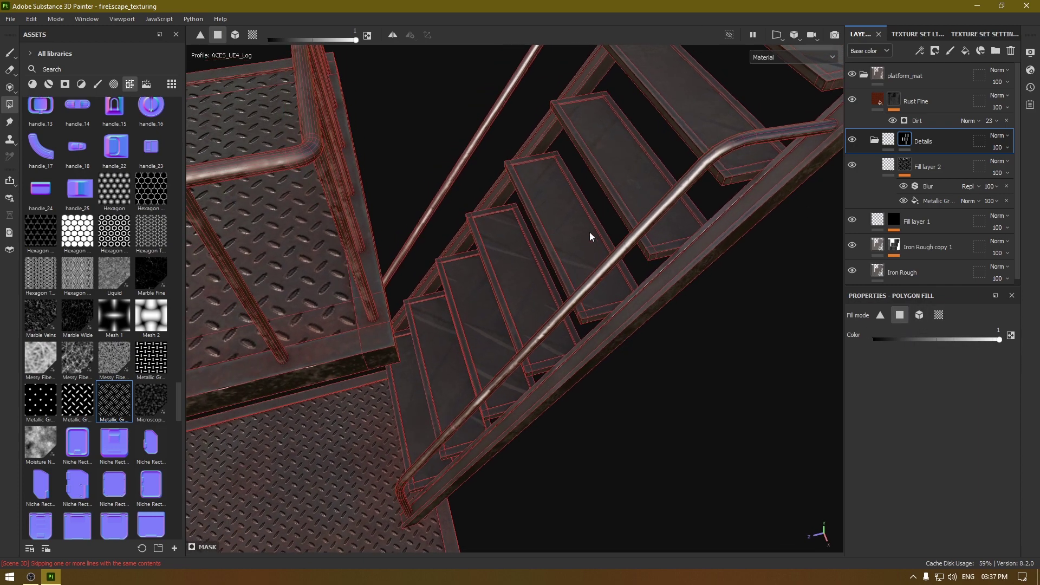
alt+drag(589, 232, 440, 487)
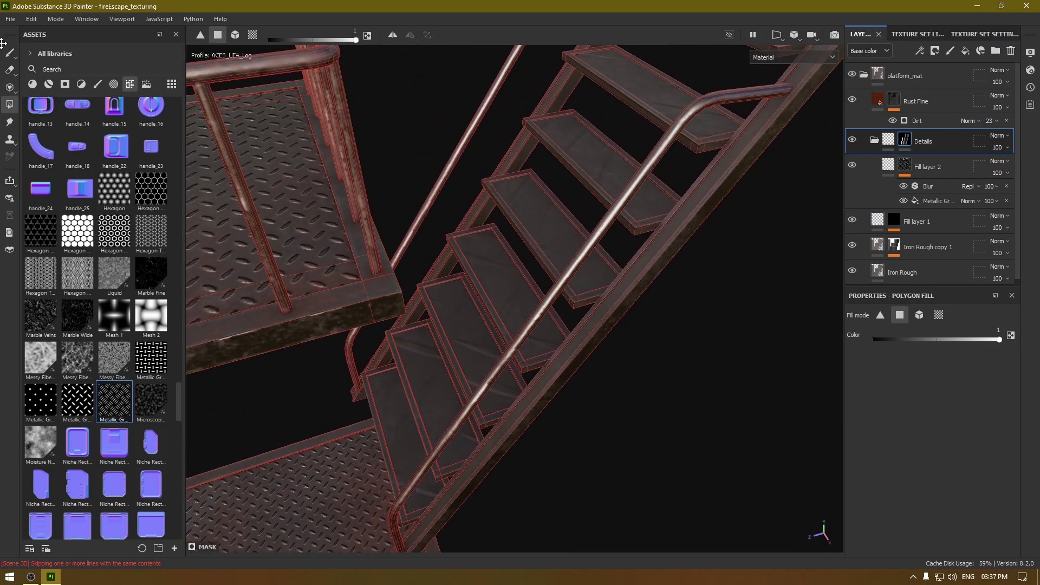
key(1)
mouse_move(301, 349)
alt+mouse_down()
mouse_move(536, 382)
mouse_move(432, 376)
mouse_move(441, 388)
alt+mouse_up()
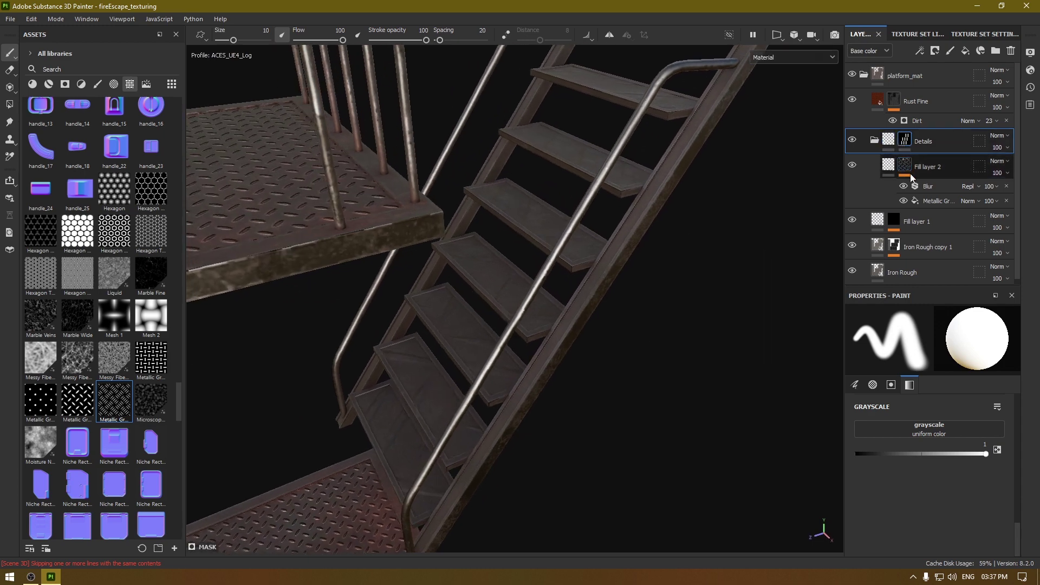
- Set the Tile parameter of the Metallic Grate Wide fill in Fill layer 2's mask to 16
click(932, 201)
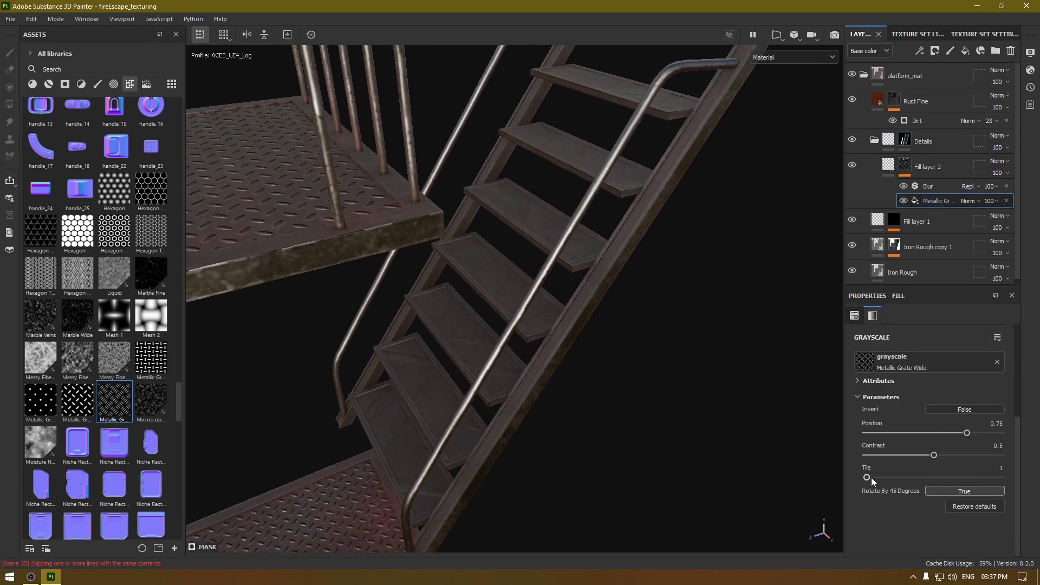
drag(867, 477, 1039, 476)
scroll(559, 359, up, 5)
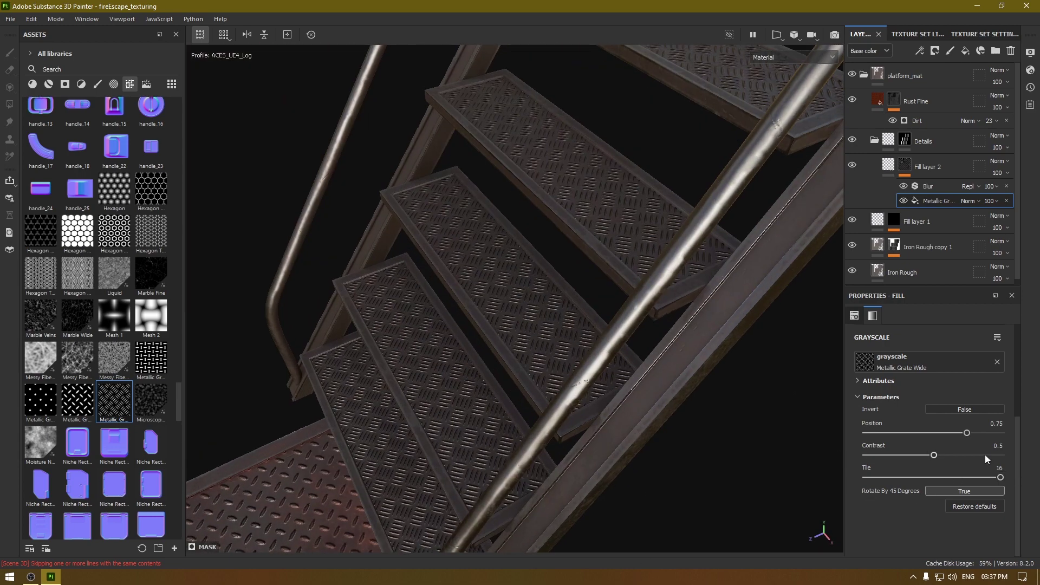
- Try a UV tiling of 2 on the Metallic Grate Wide fill
scroll(938, 394, up, 3)
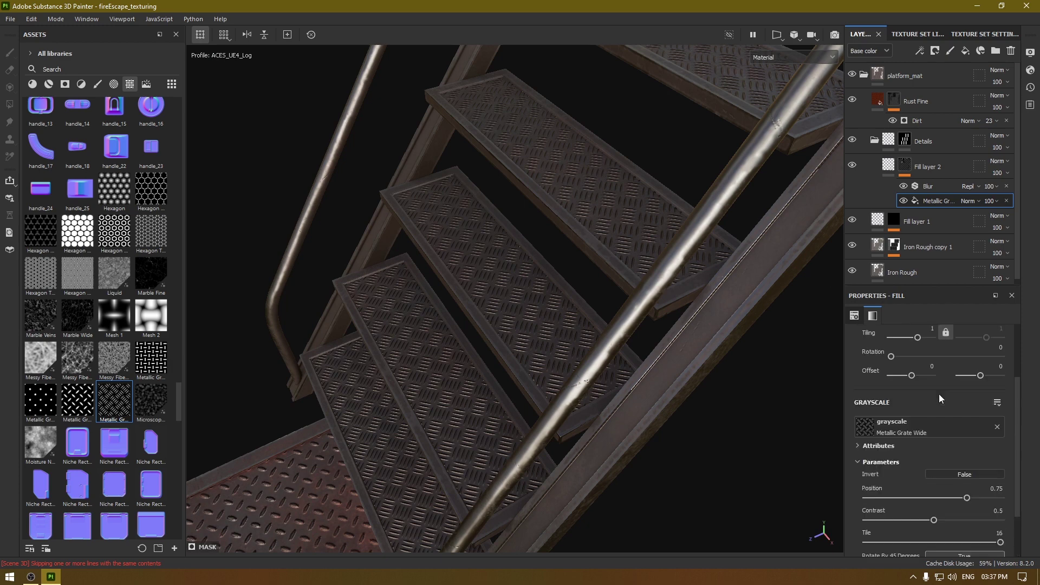
click(932, 394)
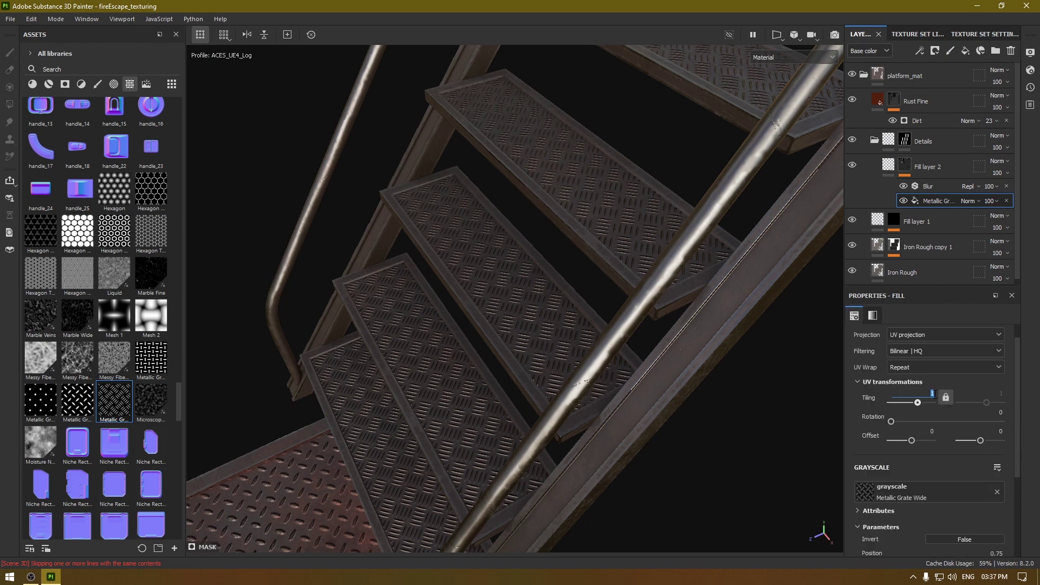
text(2)
key(Return)
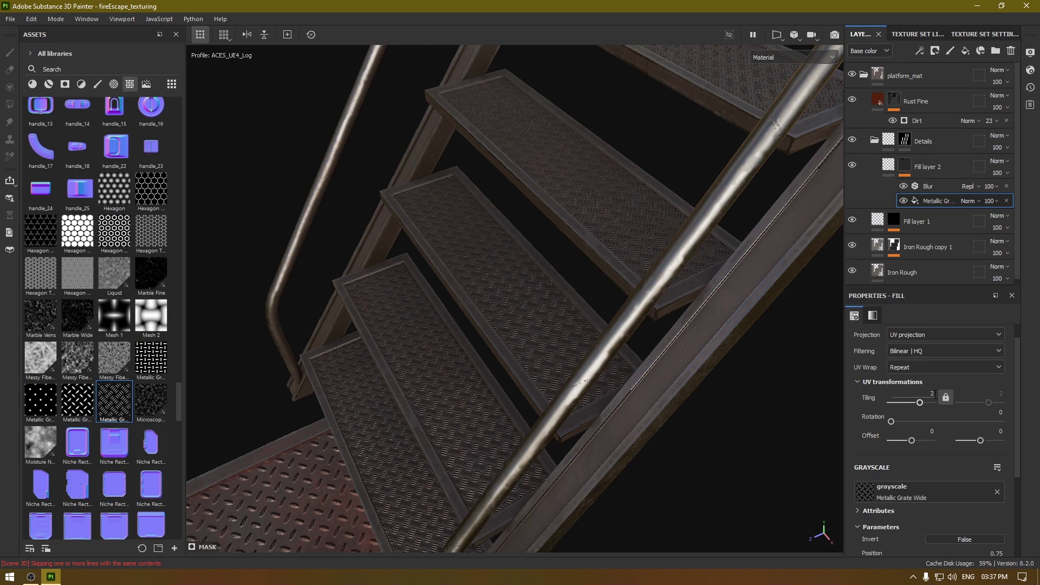
scroll(970, 455, down, 3)
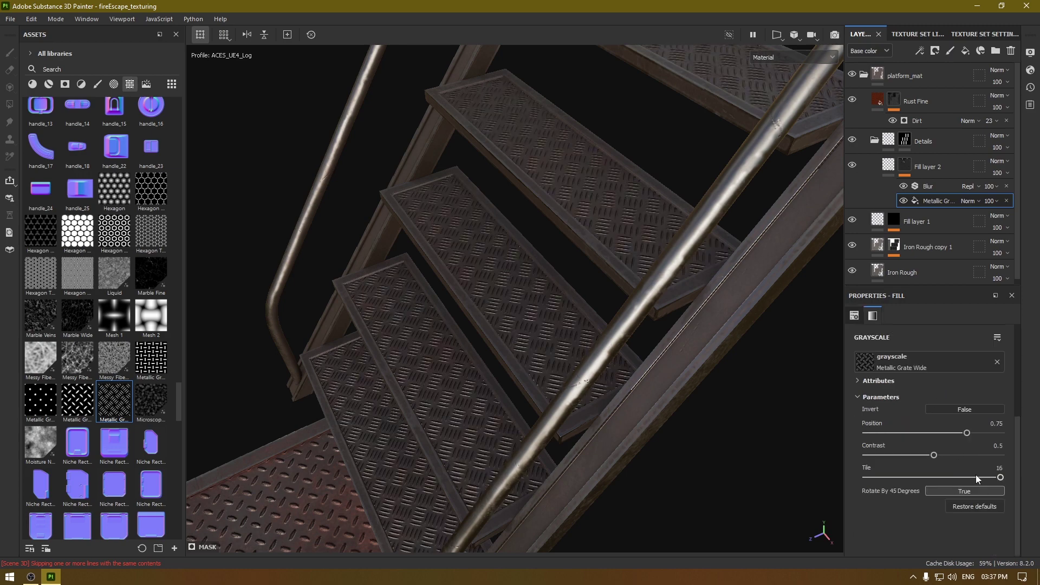
- Try a Tile value of 20 for the grate pattern and inspect the stair treads
click(997, 467)
text(20)
key(Return)
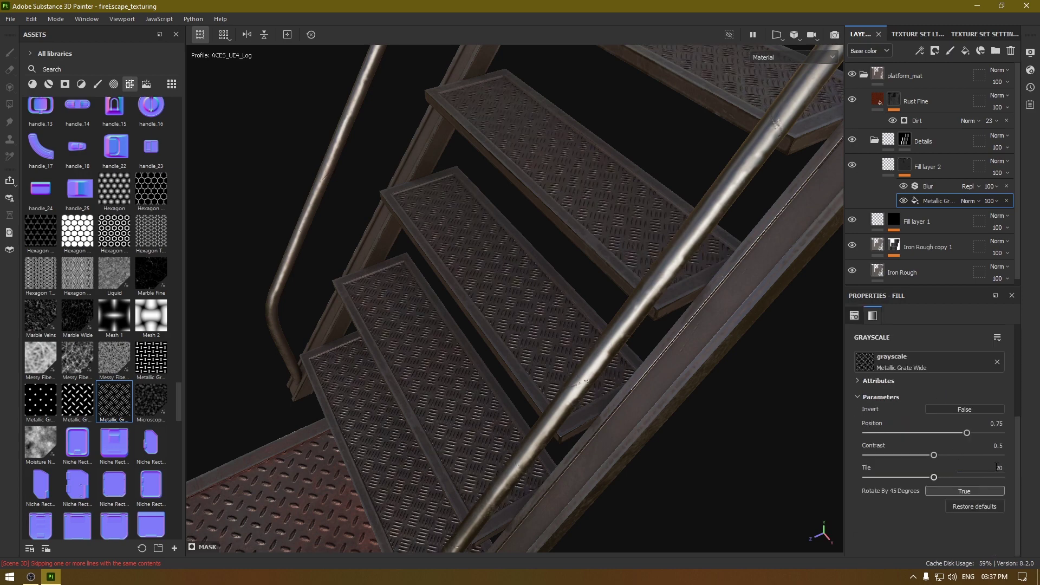
alt+drag(575, 492, 837, 441)
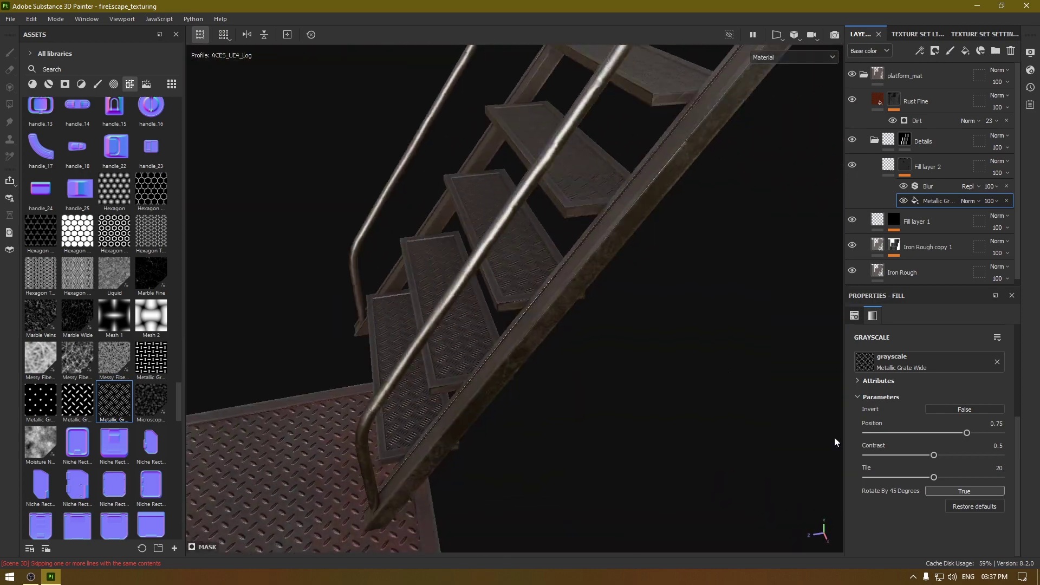
- Set the grate pattern's Tile parameter to 15 and check the treads
click(1000, 468)
text(15)
key(Return)
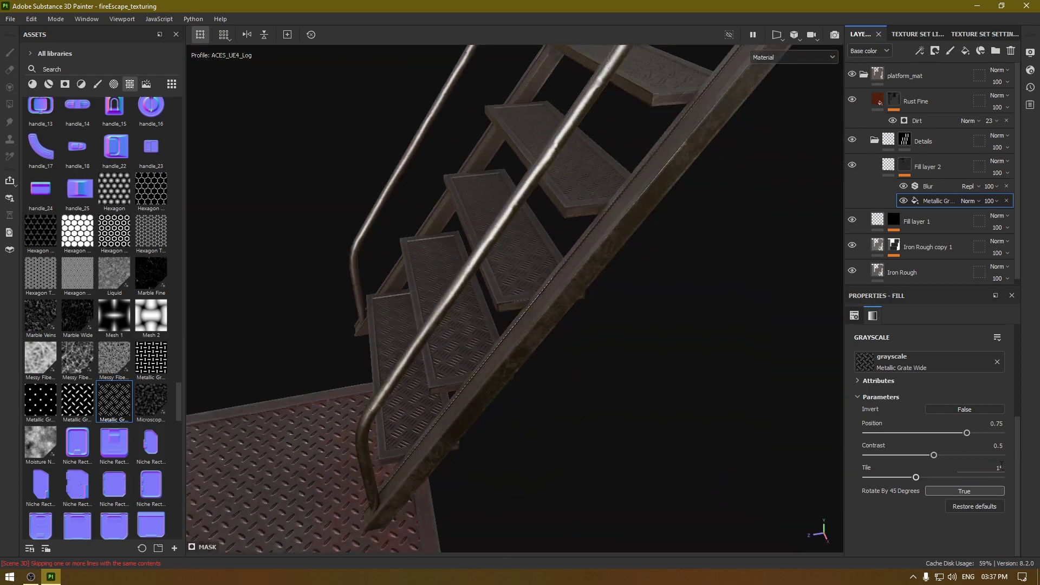
alt+drag(834, 390, 725, 355)
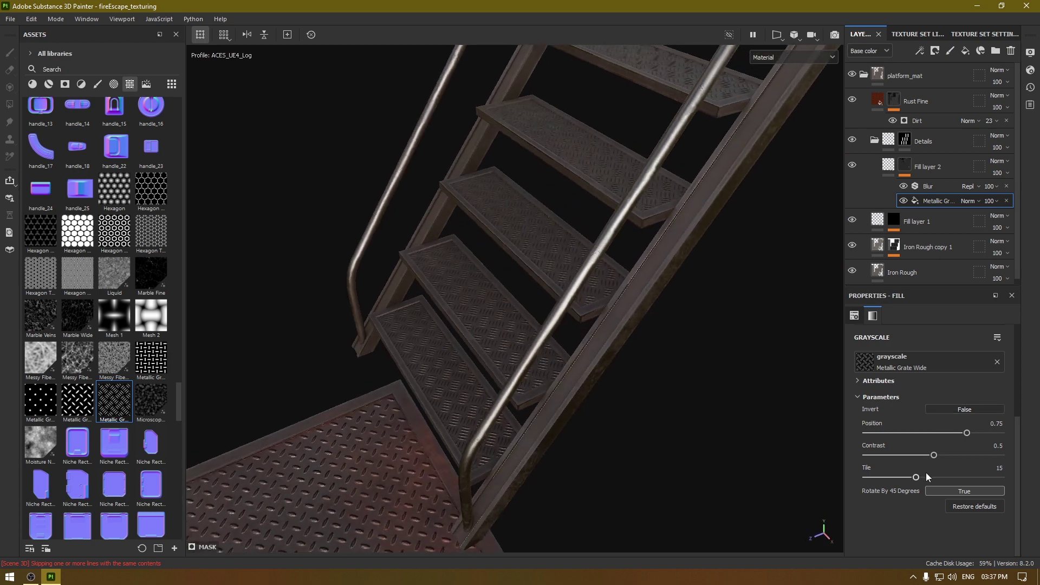
mouse_move(623, 449)
alt+mouse_down()
mouse_move(541, 436)
mouse_move(535, 457)
mouse_move(623, 455)
alt+mouse_up()
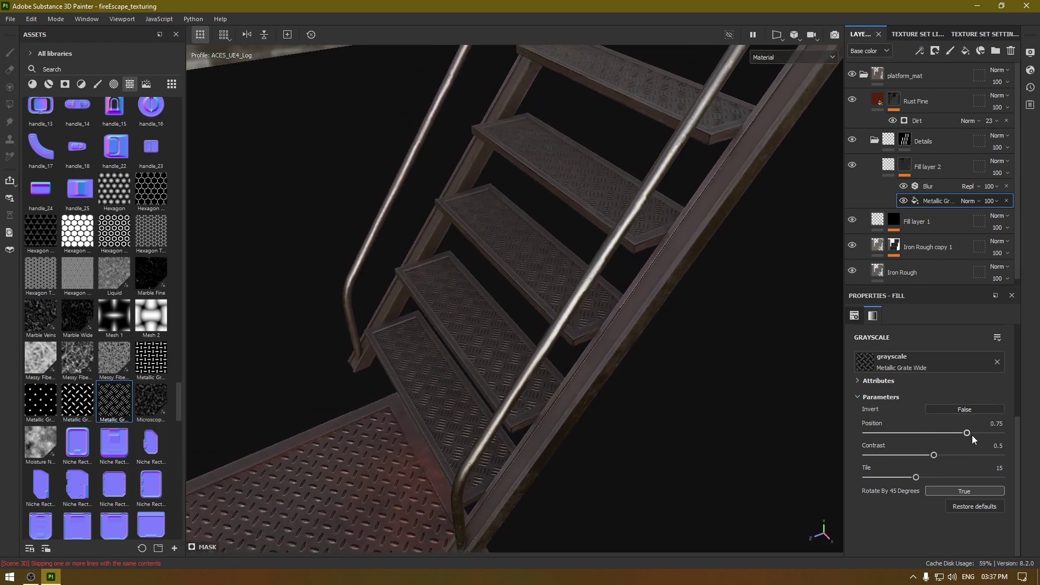
- Adjust the Metallic Grate Wide pattern to a position of 0.64 and a contrast of 1
mouse_move(972, 435)
mouse_down()
mouse_move(997, 434)
mouse_move(975, 434)
mouse_up()
scroll(540, 319, up, 5)
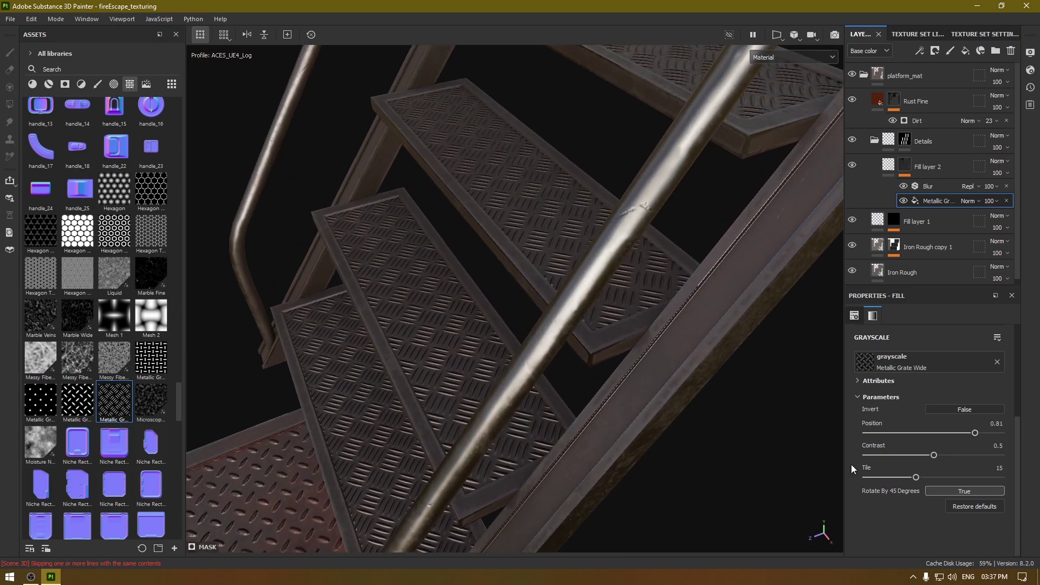
mouse_move(934, 455)
mouse_down()
mouse_move(1016, 460)
mouse_move(973, 434)
mouse_move(938, 441)
mouse_move(952, 441)
mouse_up()
alt+drag(541, 244, 511, 224)
alt+right_drag(511, 224, 489, 376)
alt+drag(488, 375, 715, 325)
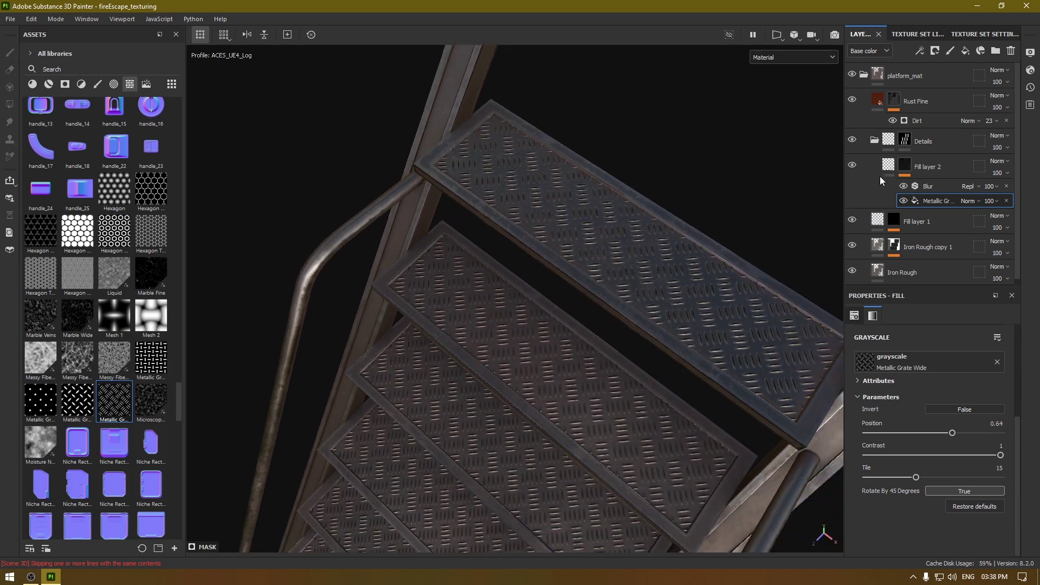
- Set the height of Fill layer 2's material to 0.1 and inspect the raised tread pattern
click(894, 168)
double_click(981, 431)
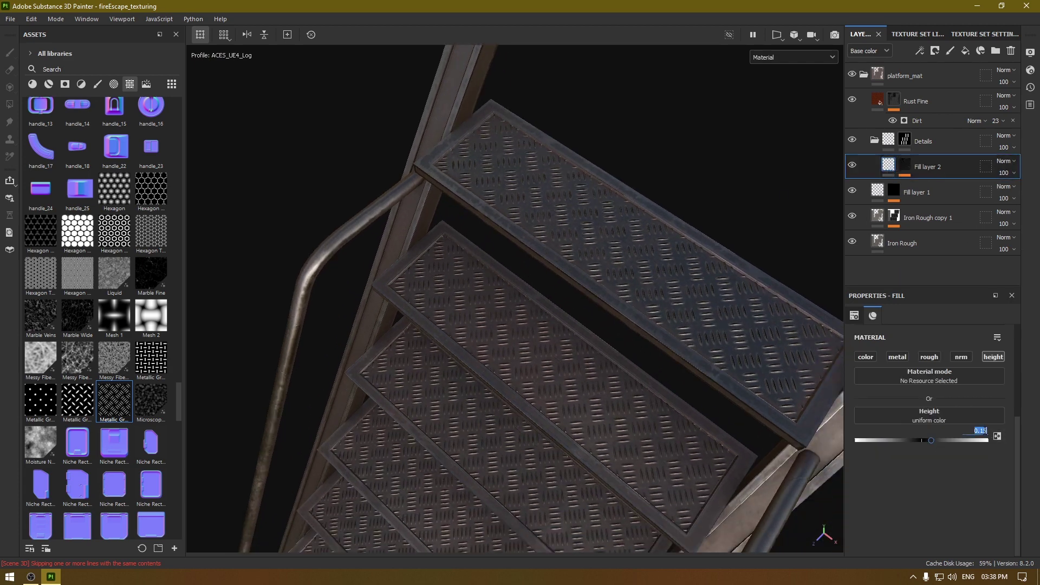
text(0.1)
key(Return)
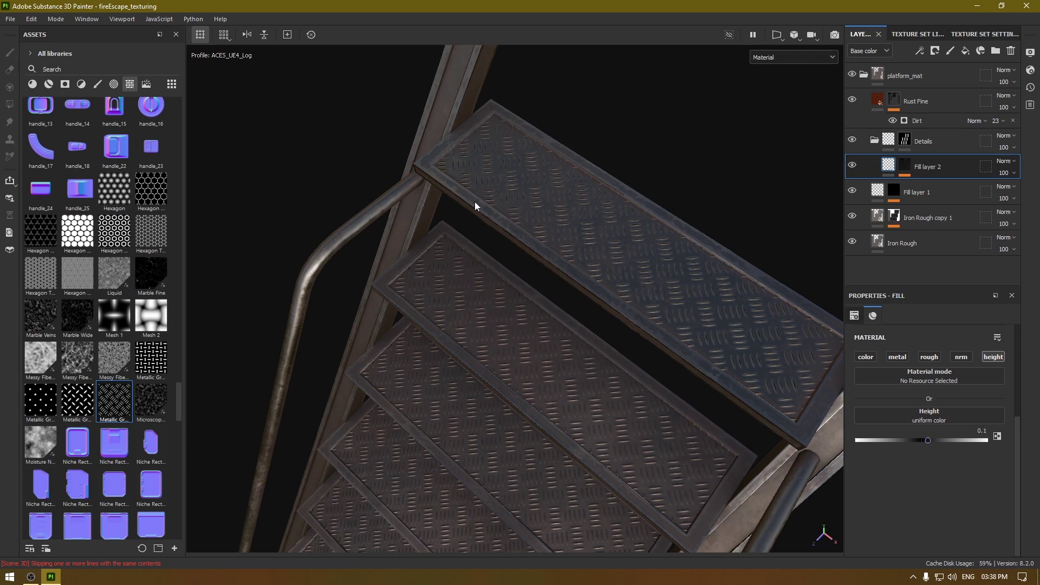
alt+drag(474, 201, 525, 208)
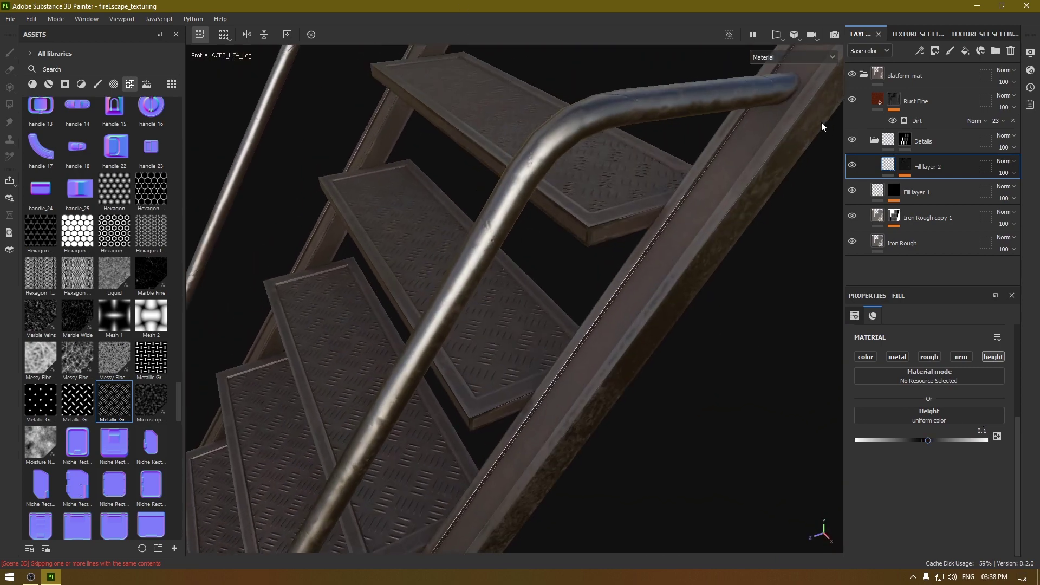
- Add a Blur filter to Fill layer 2's mask with an intensity of 0.02 and inspect the stair treads
right_click(916, 161)
click(934, 187)
click(931, 189)
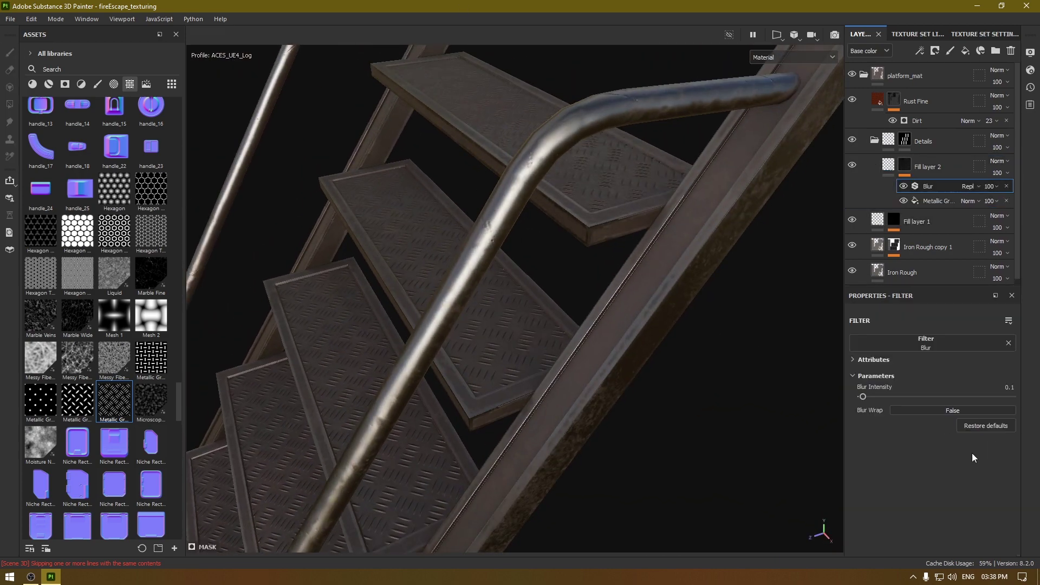
click(1009, 387)
text(0.)
key(Return)
click(1010, 387)
text(02)
key(Return)
alt+drag(587, 349, 611, 378)
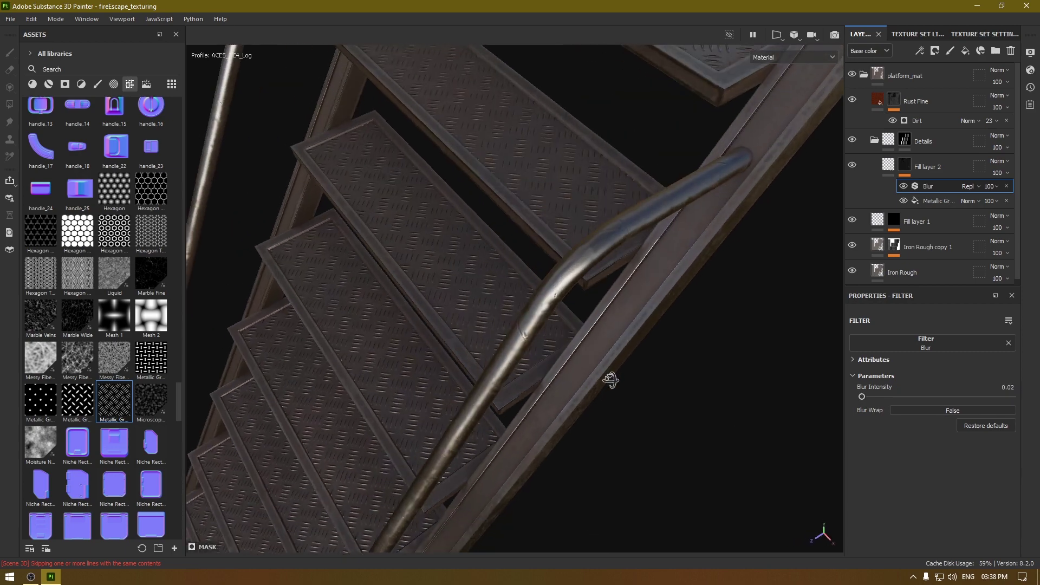
- Set the height of Fill layer 2's material to 0.12 and inspect the whole fire escape kit
click(921, 158)
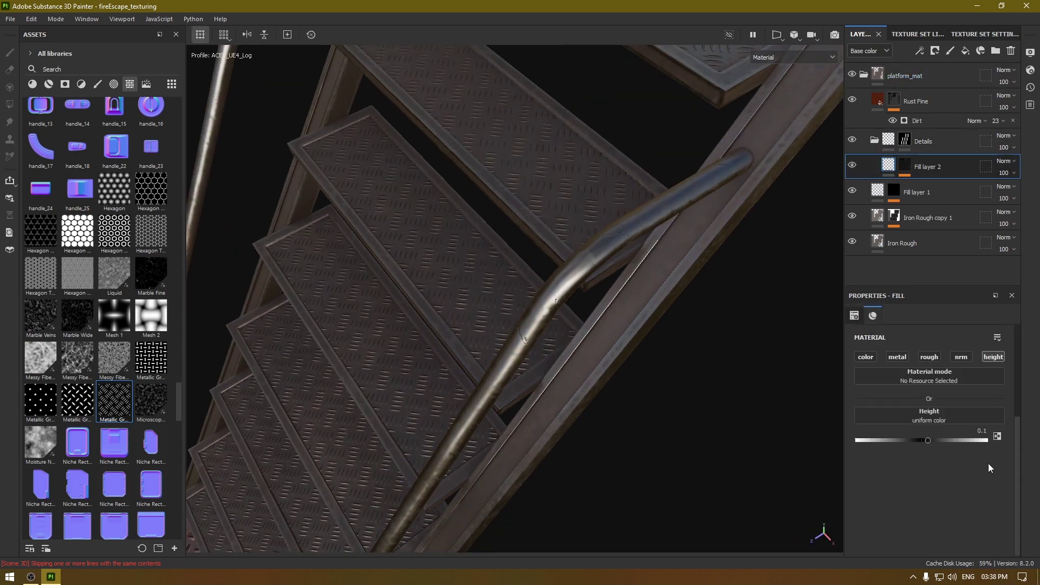
click(982, 431)
text(0.12)
key(Return)
alt+drag(594, 343, 627, 248)
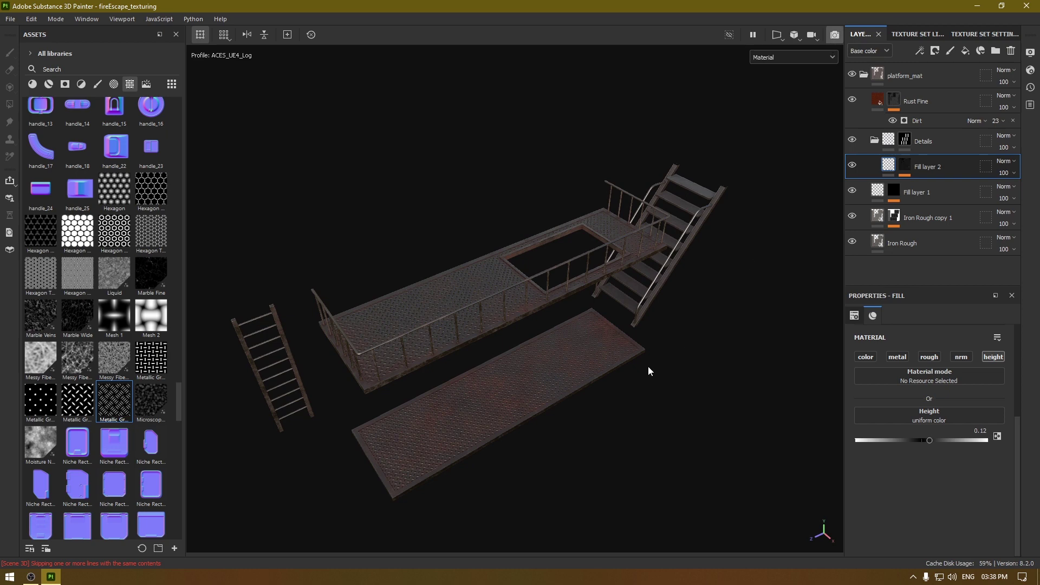
- Preview the whole kit in an Iray render from different angles, then return to the painting view
key(F10)
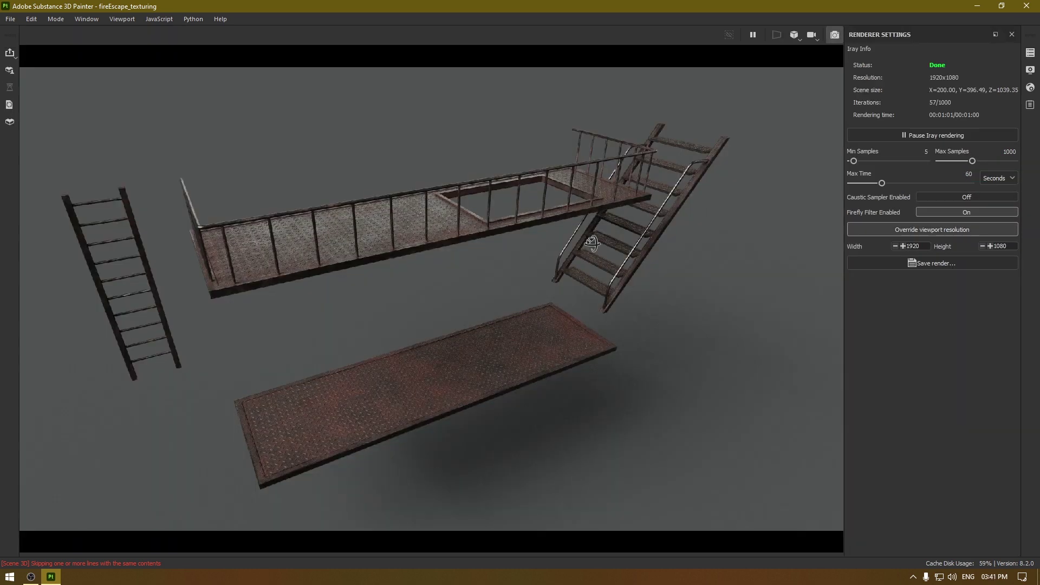
alt+drag(607, 228, 648, 230)
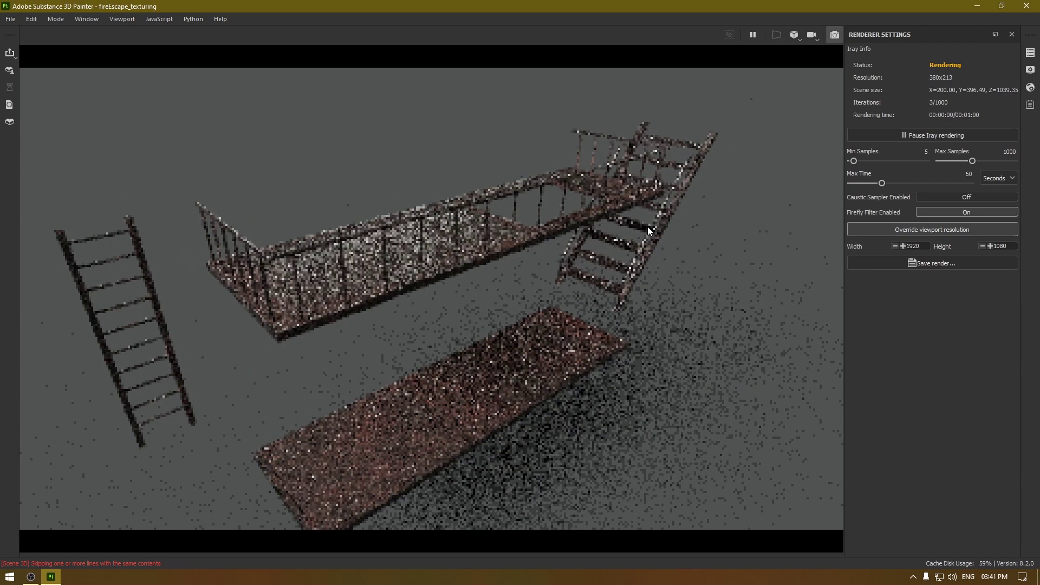
alt+drag(751, 283, 734, 290)
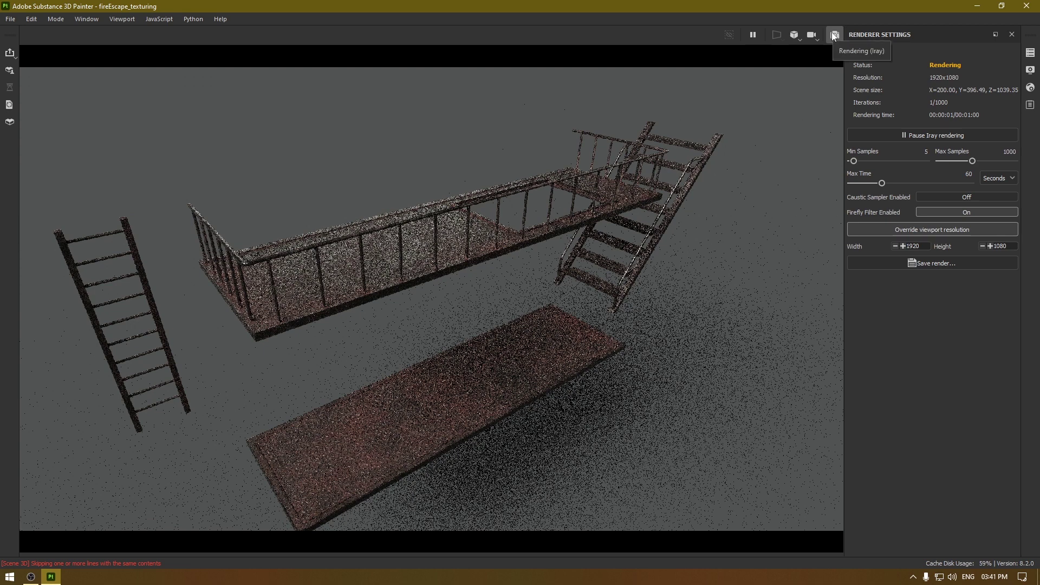
key(F10)
alt+drag(619, 325, 639, 284)
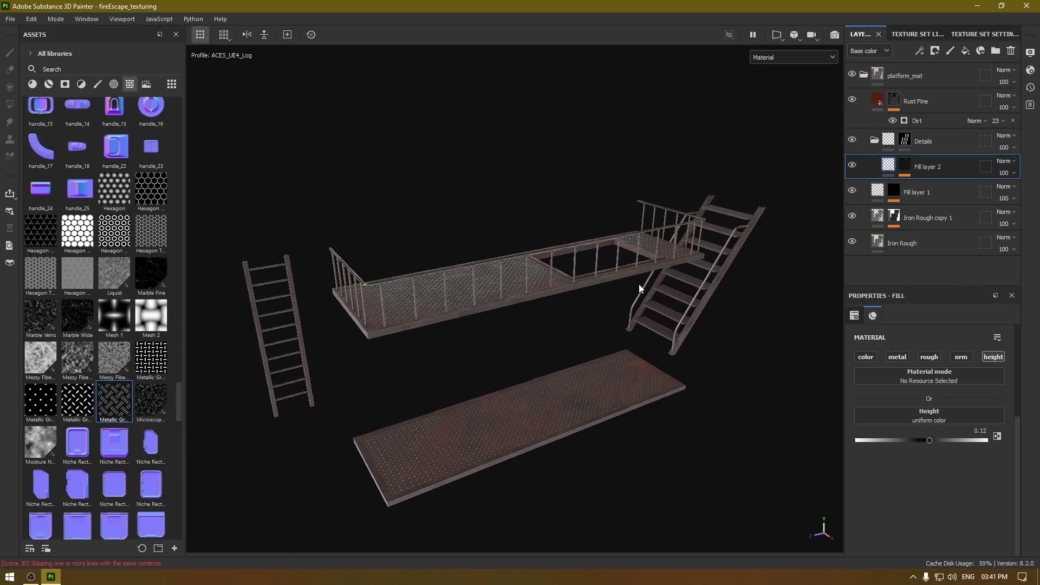
- Start a texture export and browse for its output directory to E:/My Projects/Fire Escape Modular Kit/images
click(10, 19)
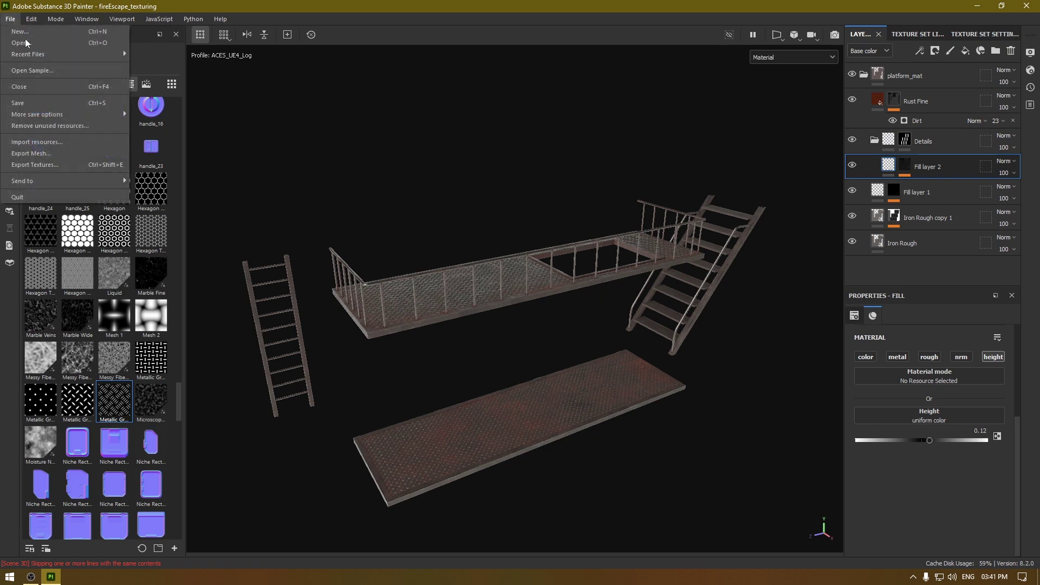
click(75, 165)
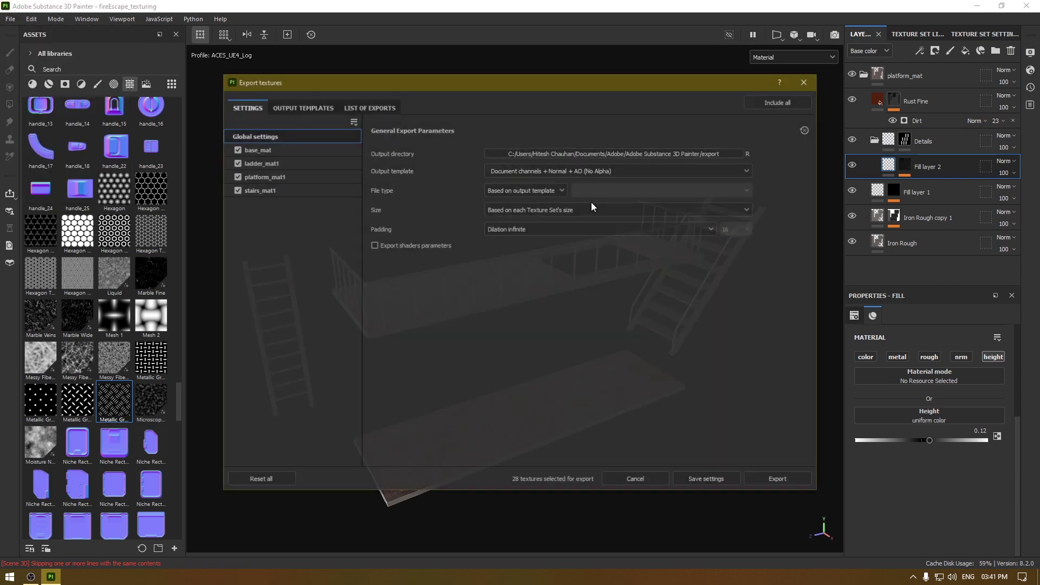
click(633, 154)
scroll(265, 271, down, 3)
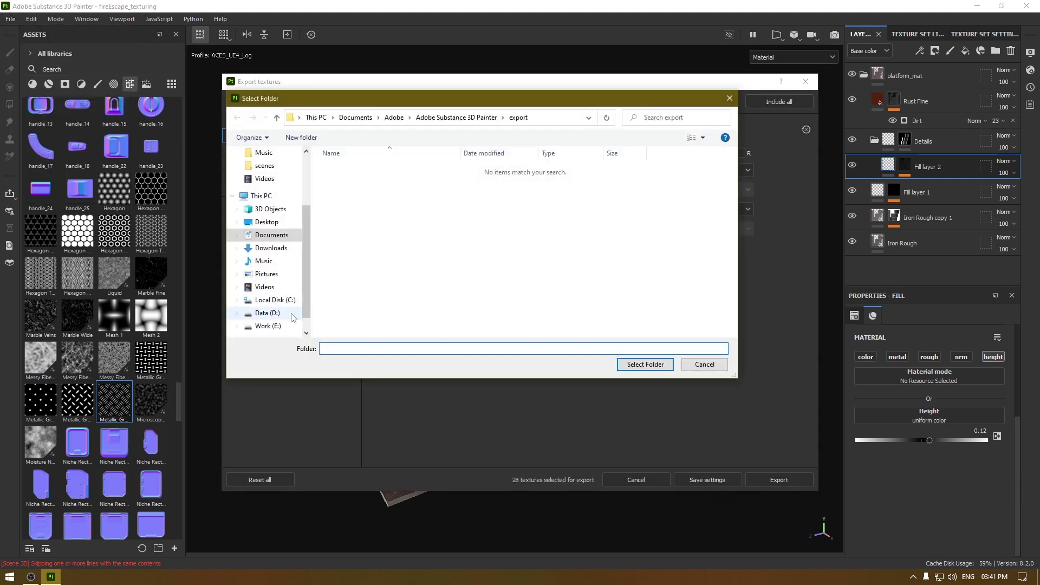
click(267, 326)
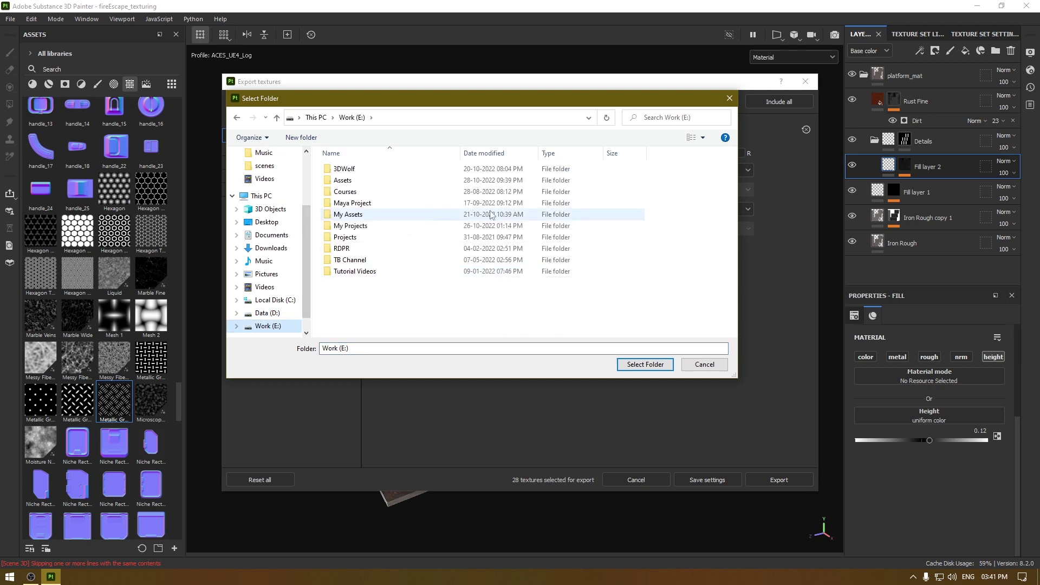
double_click(358, 225)
double_click(367, 214)
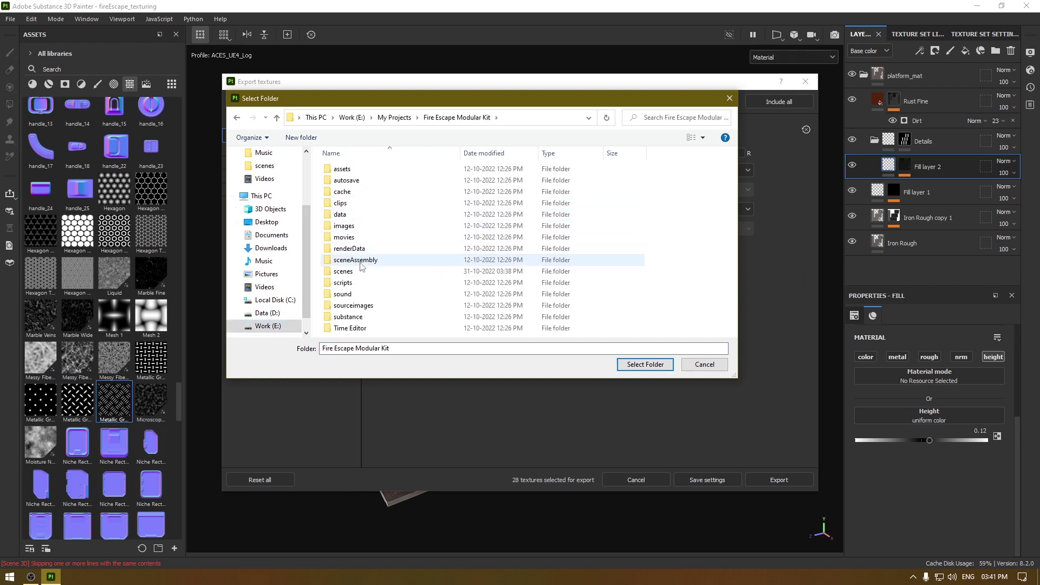
double_click(352, 229)
- Create a folder named textures inside images and choose it as the export output directory
right_click(372, 293)
key(Escape)
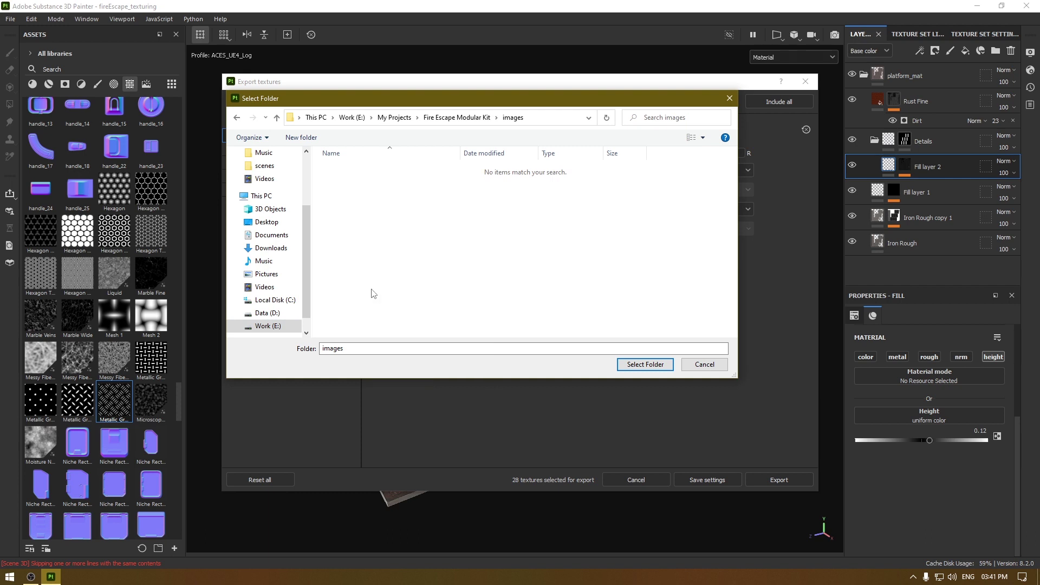
right_click(372, 293)
text(wf)
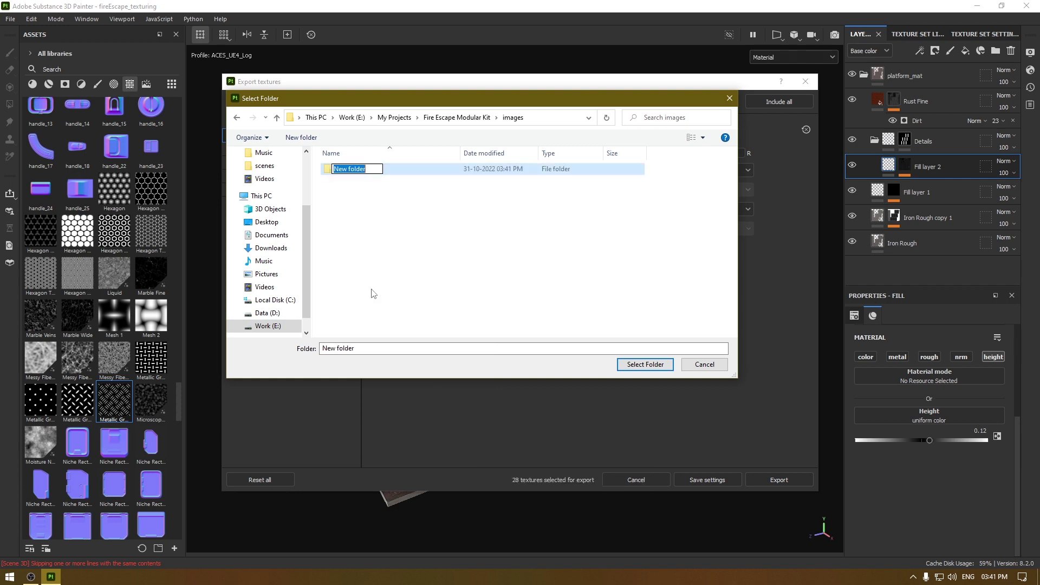
text(textures)
key(Return)
key(Return)
click(644, 364)
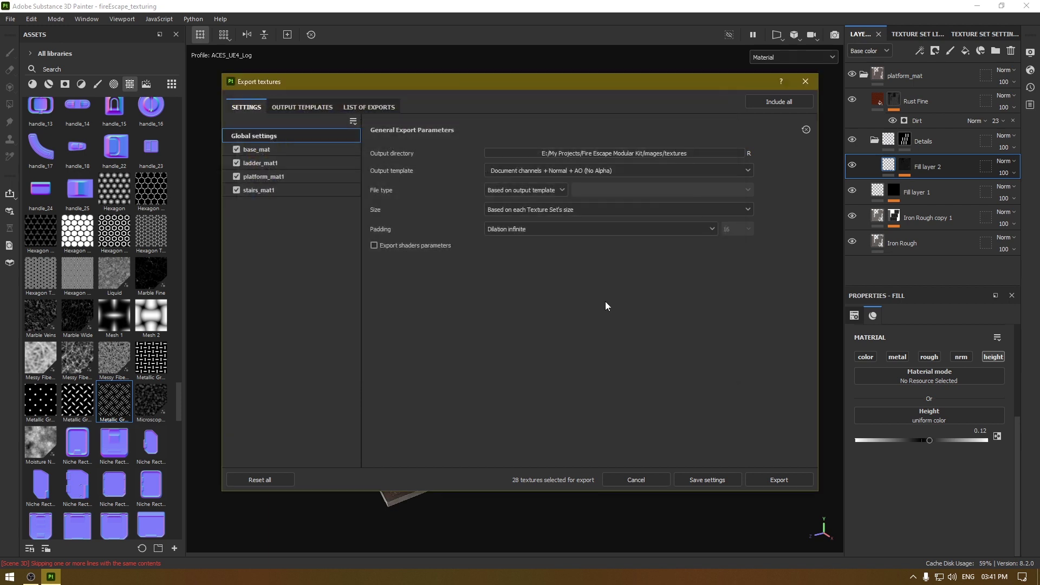
- Set the output template to Document channels + Normal + AO (With Alpha) and the file type to targa
click(582, 170)
click(583, 205)
click(528, 191)
scroll(522, 280, down, 5)
click(516, 283)
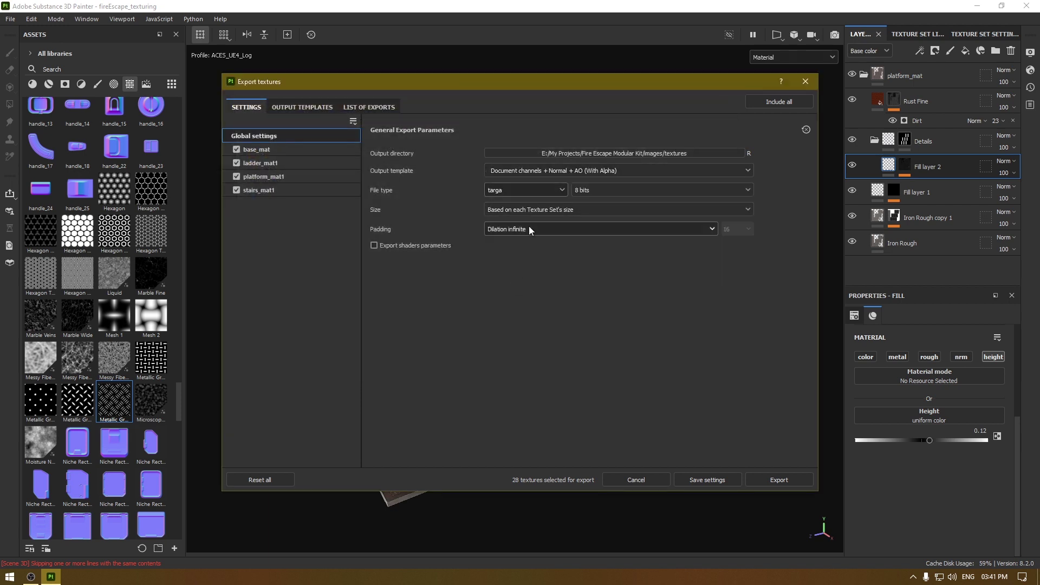
- Set the export size to 4096 with Dilation + transparent padding and export the textures of all four texture sets
click(523, 210)
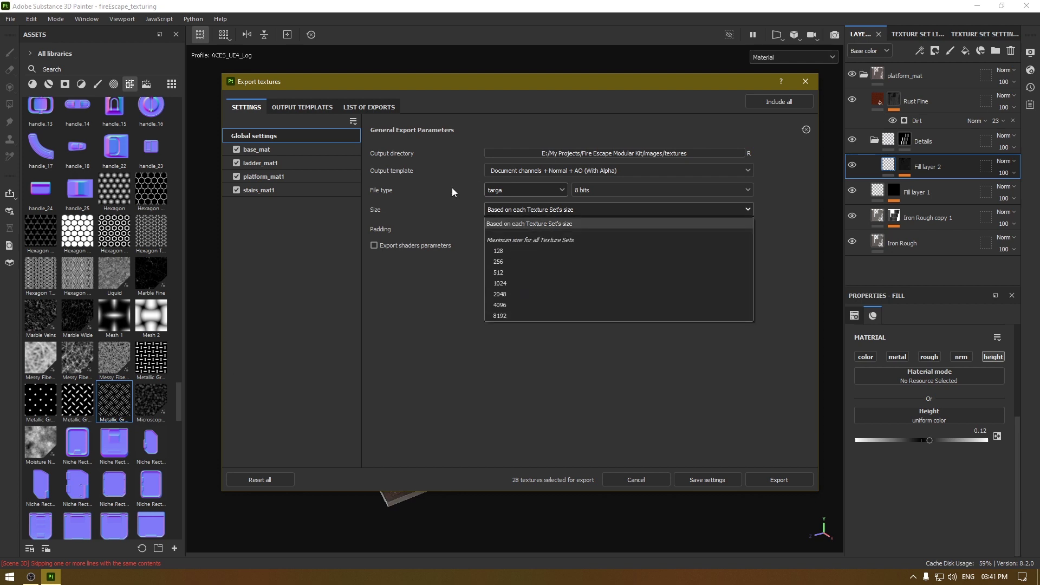
click(545, 307)
click(519, 230)
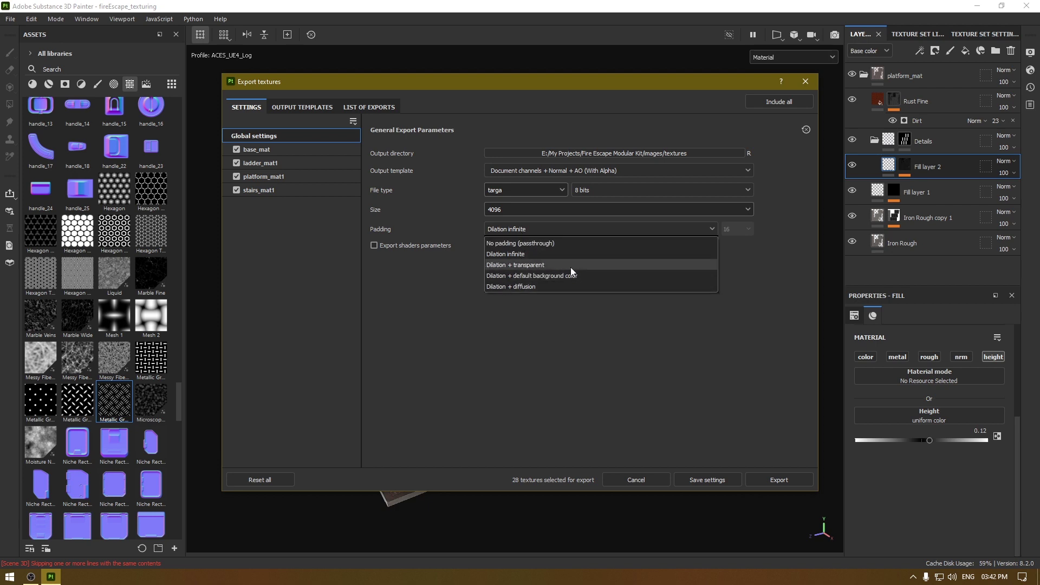
click(518, 265)
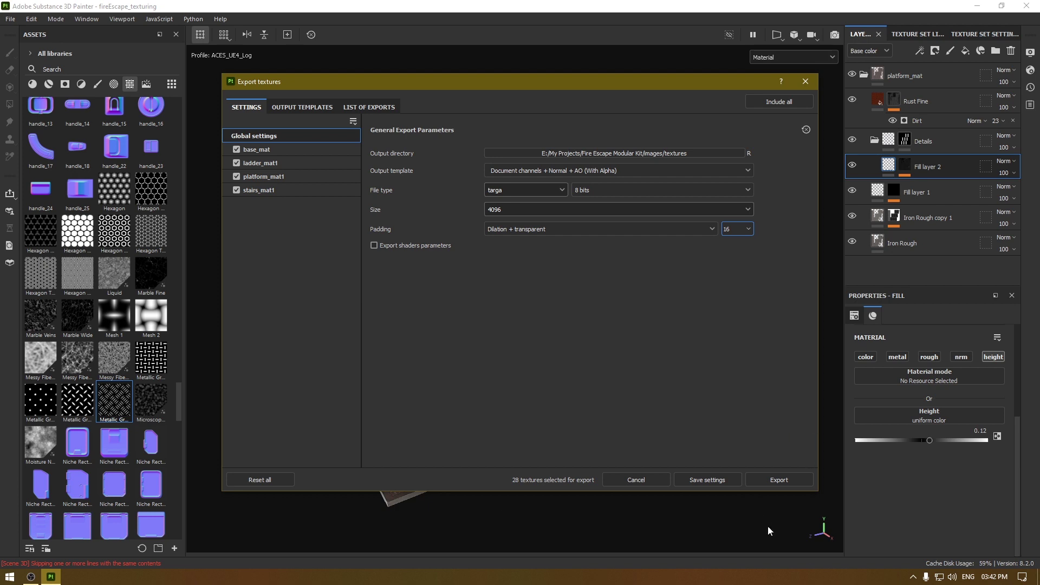
click(780, 480)
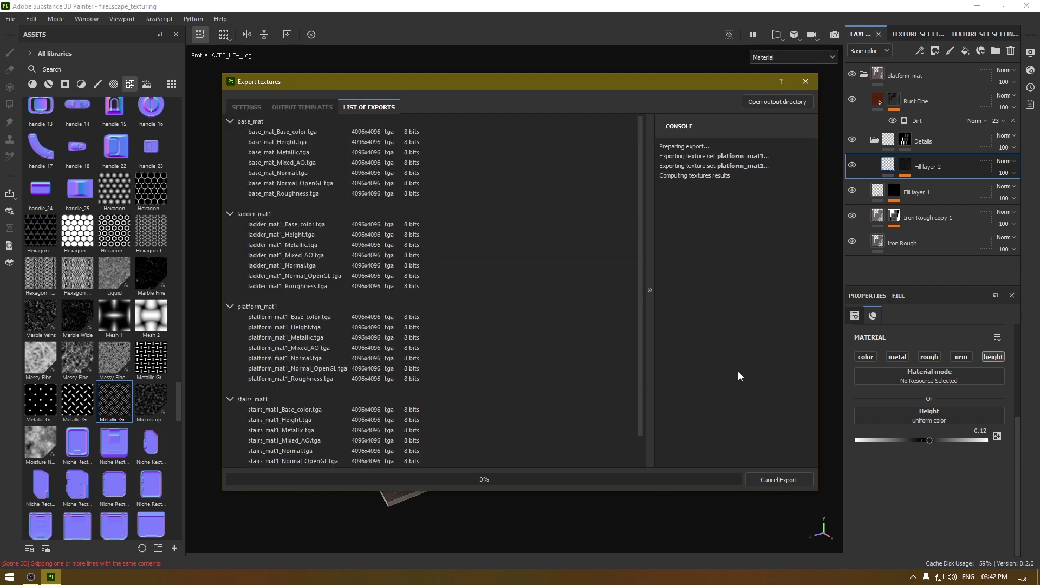